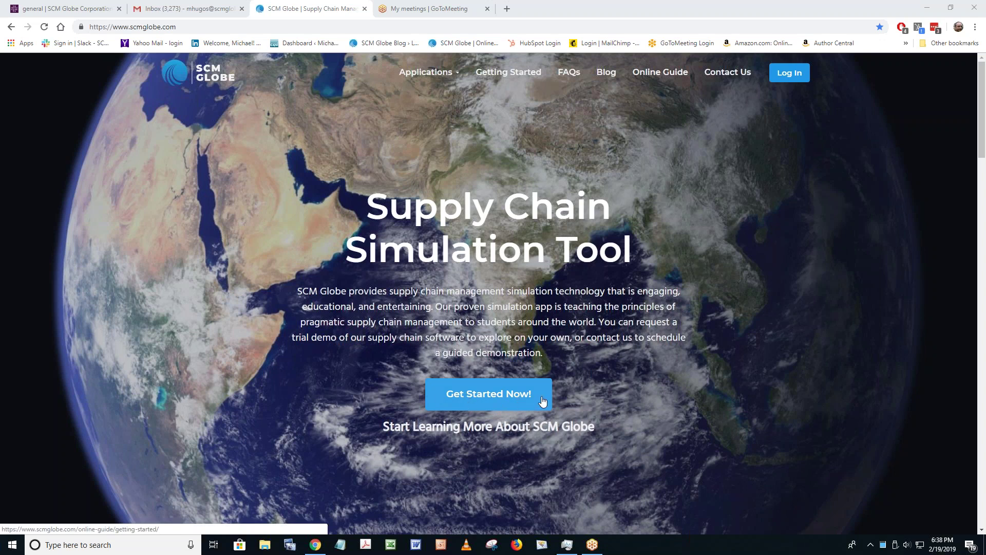
Step: Open the Online Guide from the SCM Globe home page and look through its Table of Contents and section overview
mouse_move(411, 75)
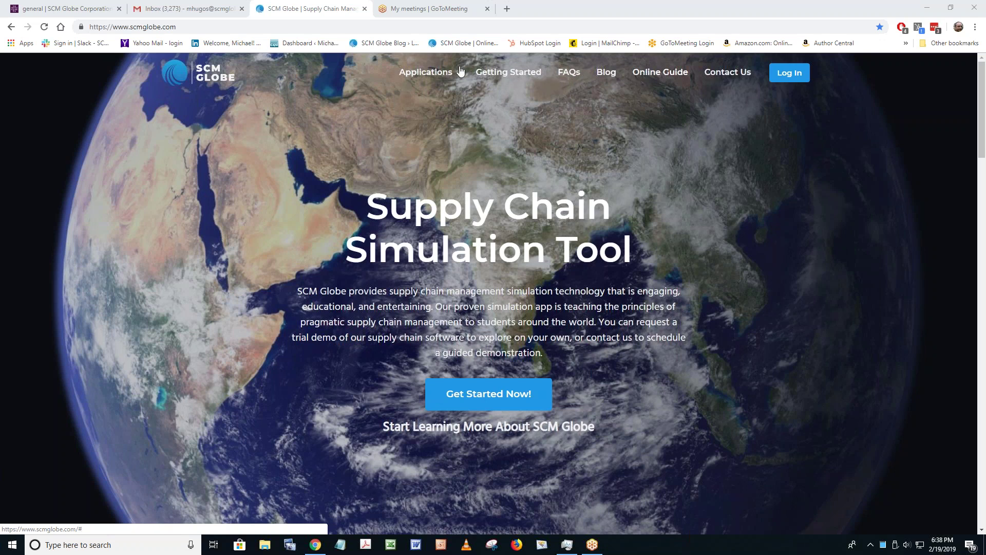
click(660, 74)
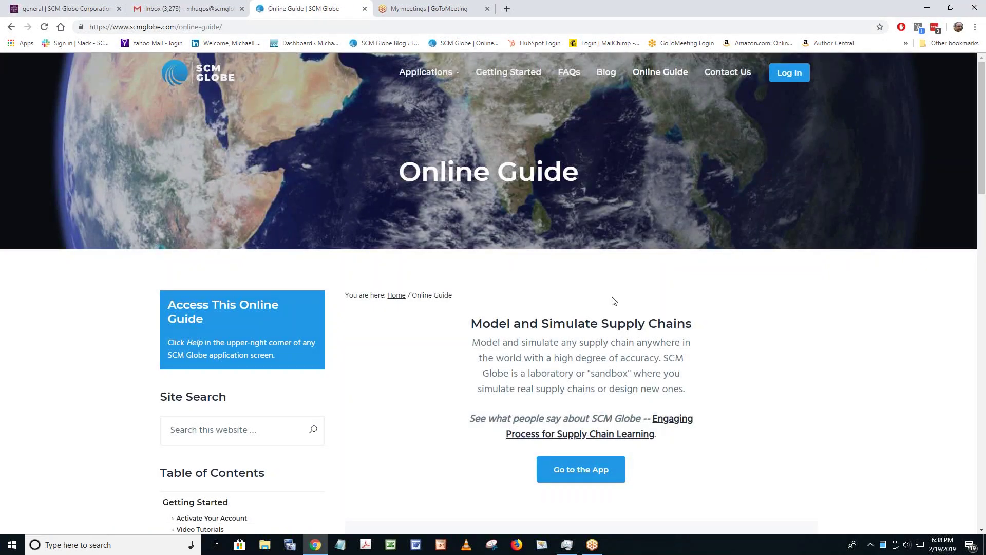
scroll(618, 311, down, 1)
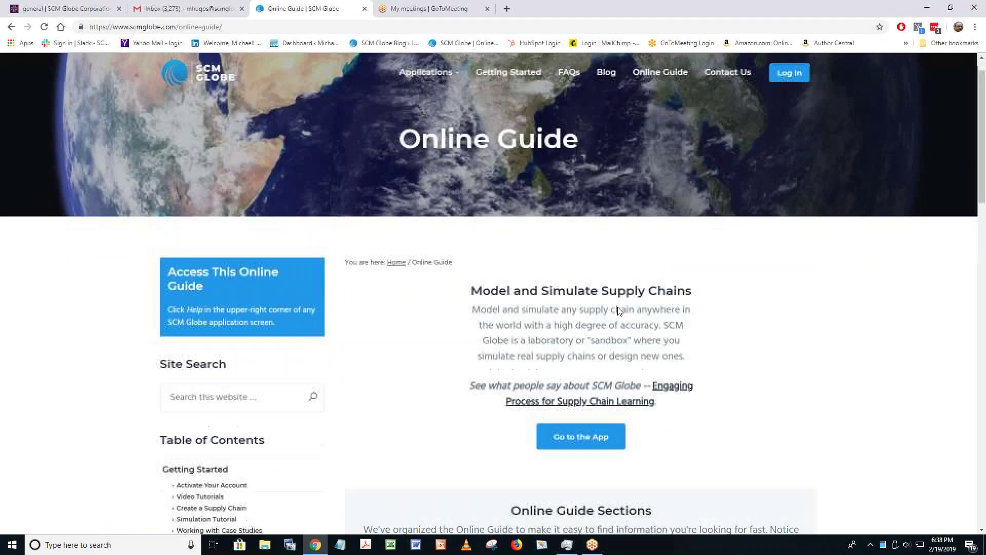
scroll(617, 306, down, 2)
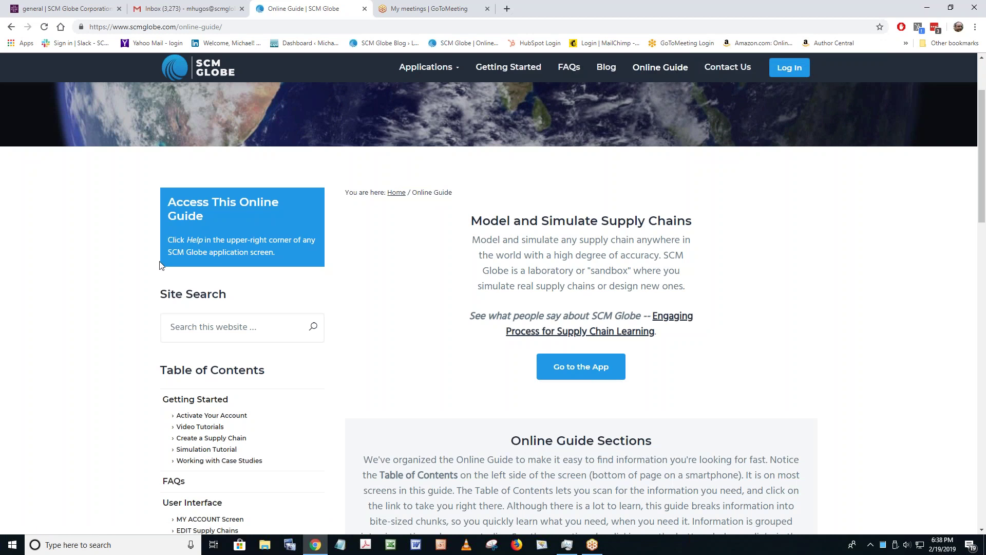
scroll(219, 282, down, 2)
scroll(219, 282, down, 3)
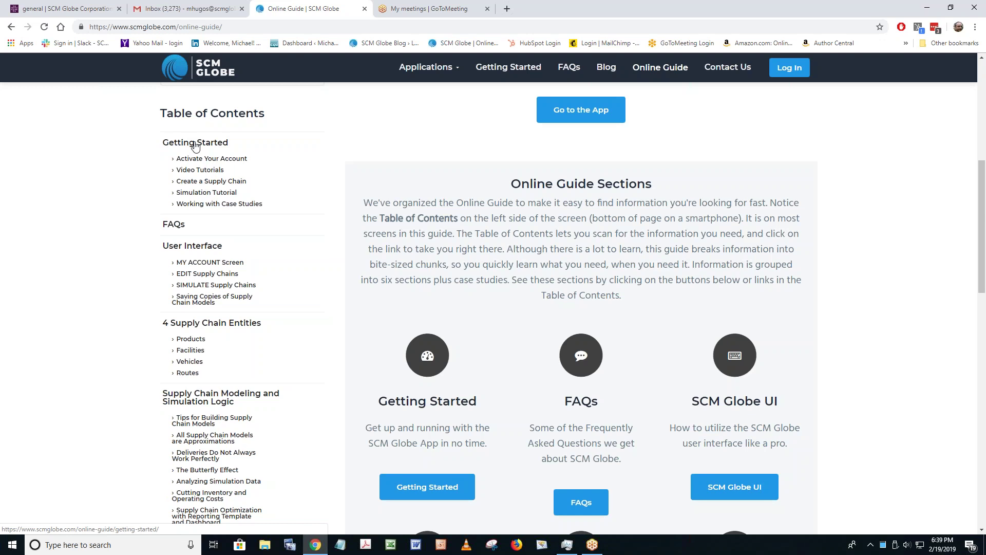
scroll(195, 146, down, 1)
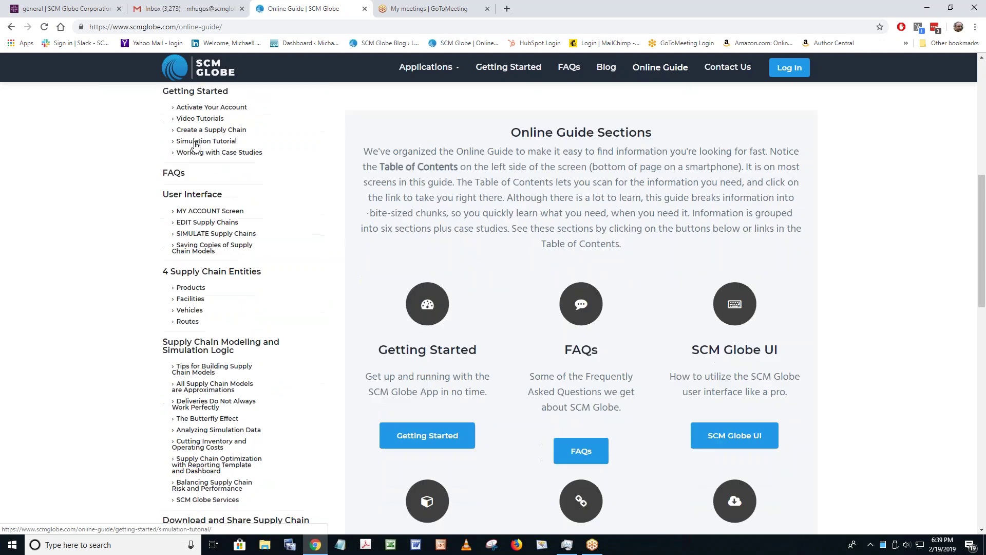
Step: Open the guide's Getting Started page and review the four supply chain entities, the Fast Track Quick Start and its six steps
click(203, 93)
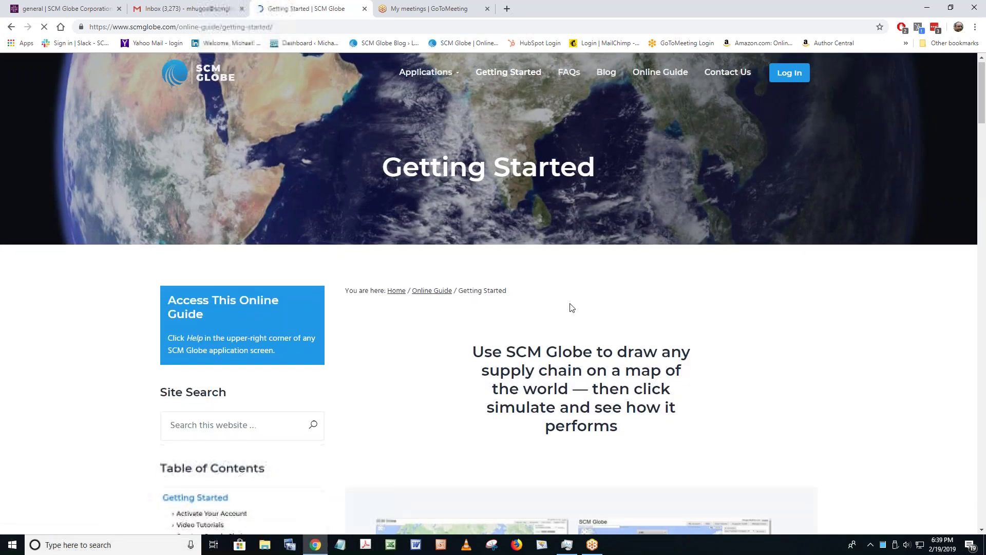
scroll(569, 307, down, 11)
scroll(572, 307, down, 5)
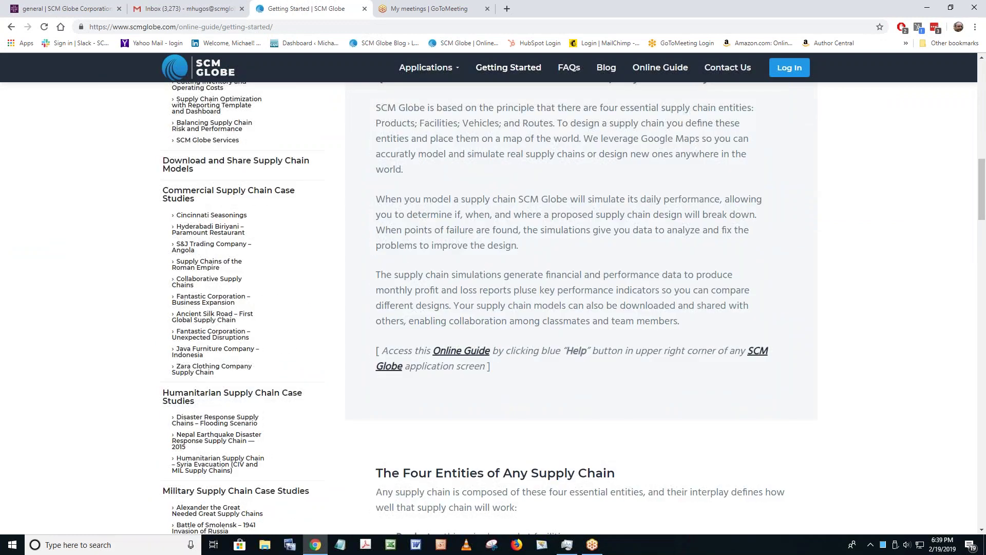
scroll(572, 307, down, 5)
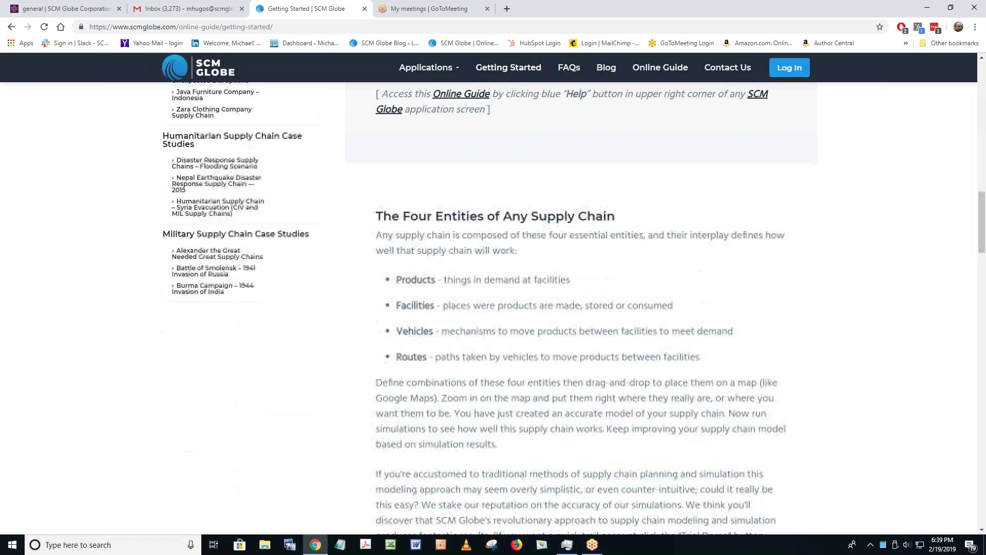
scroll(564, 294, down, 8)
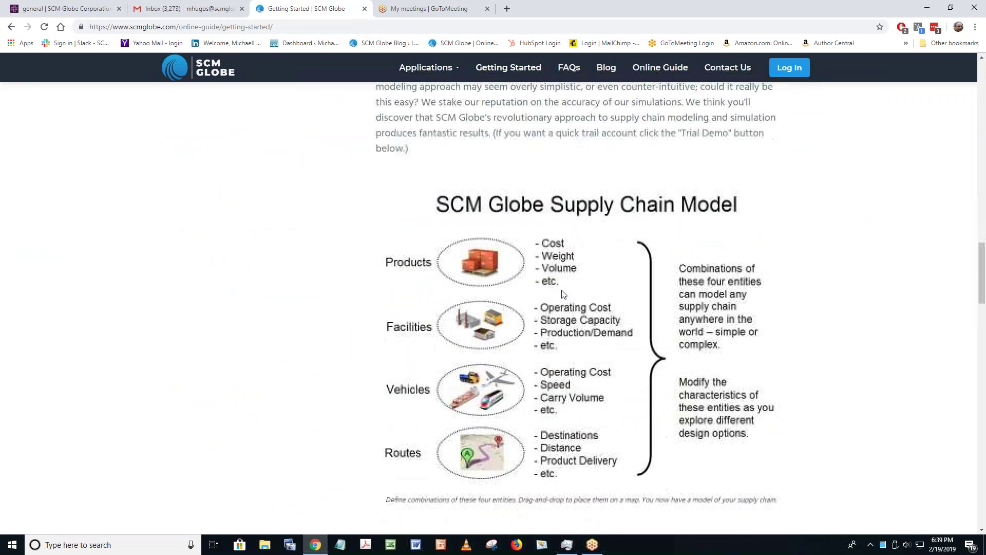
scroll(563, 294, down, 5)
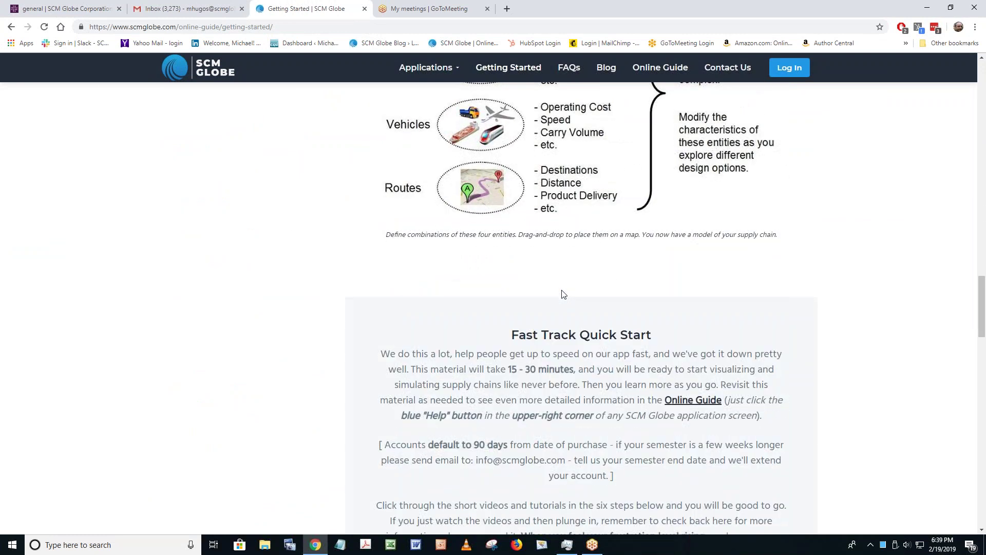
scroll(564, 294, down, 8)
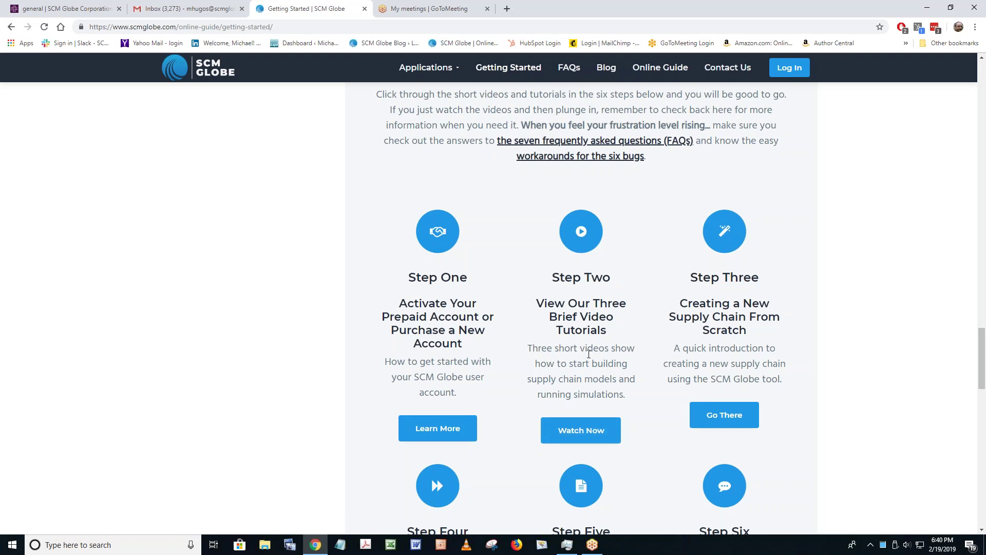
scroll(587, 355, down, 2)
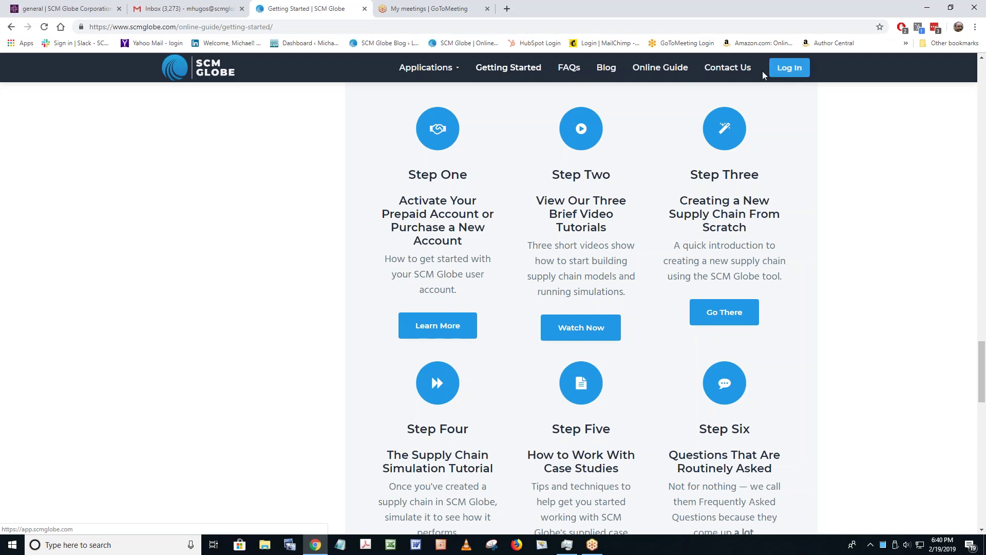
Step: Log in to the SCM Globe application with the prefilled account credentials
click(790, 69)
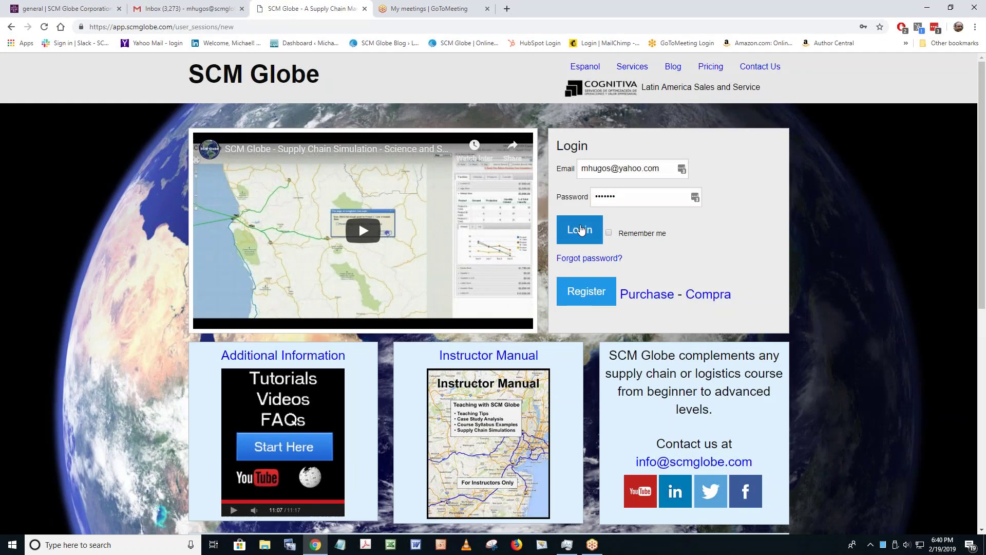
click(581, 230)
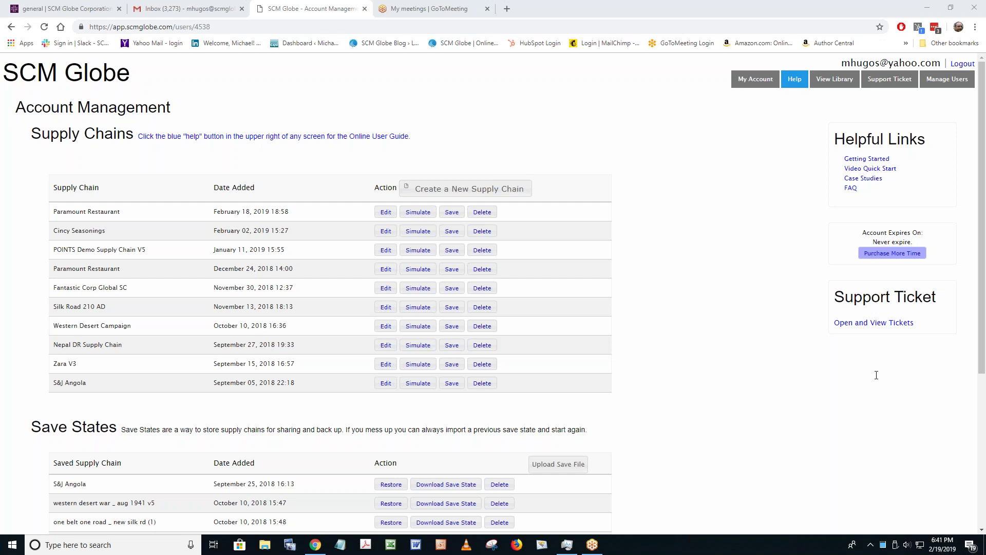
Step: Open the online help from the Account Management screen and look over the guide's sections, case studies and Table of Contents
click(795, 79)
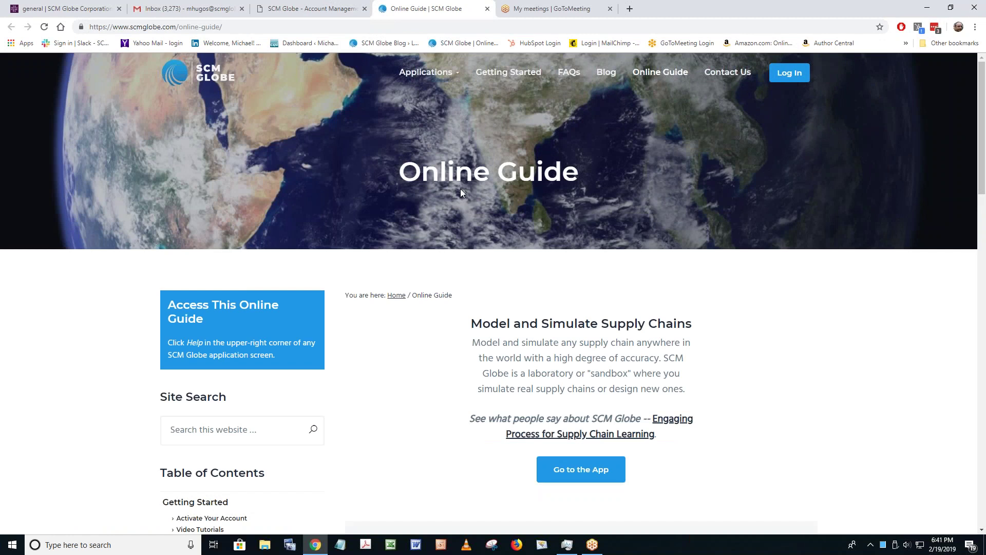
scroll(353, 234, down, 15)
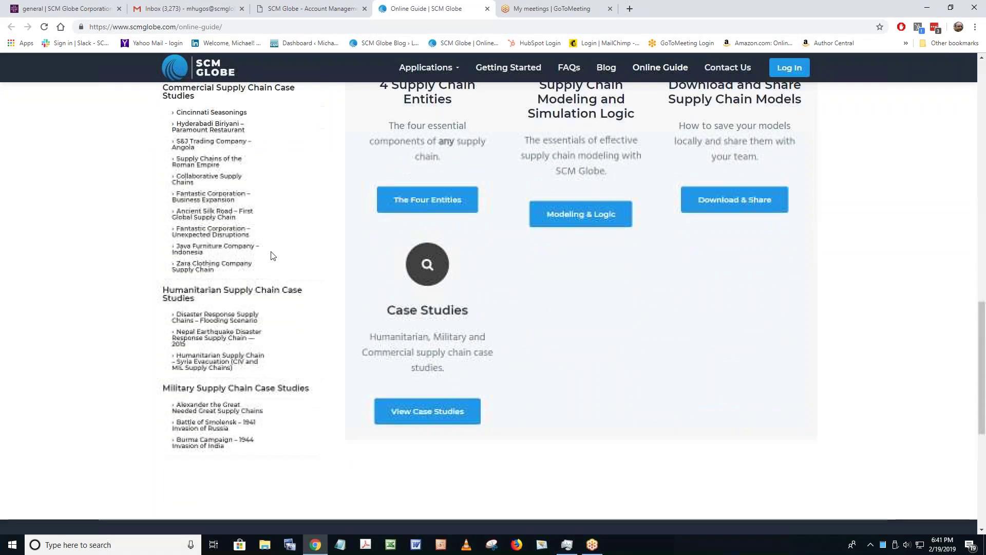
scroll(255, 233, up, 5)
scroll(276, 210, up, 5)
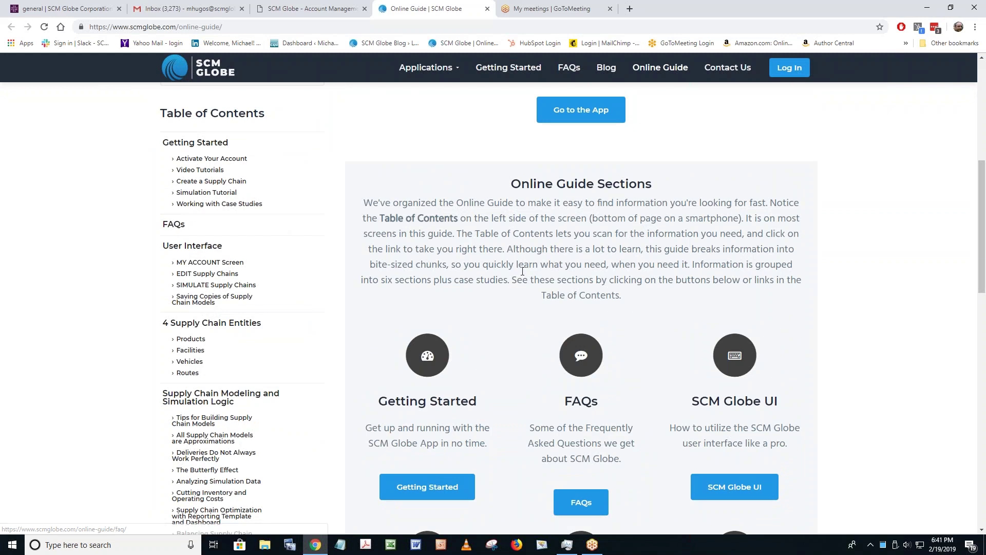
scroll(521, 260, down, 5)
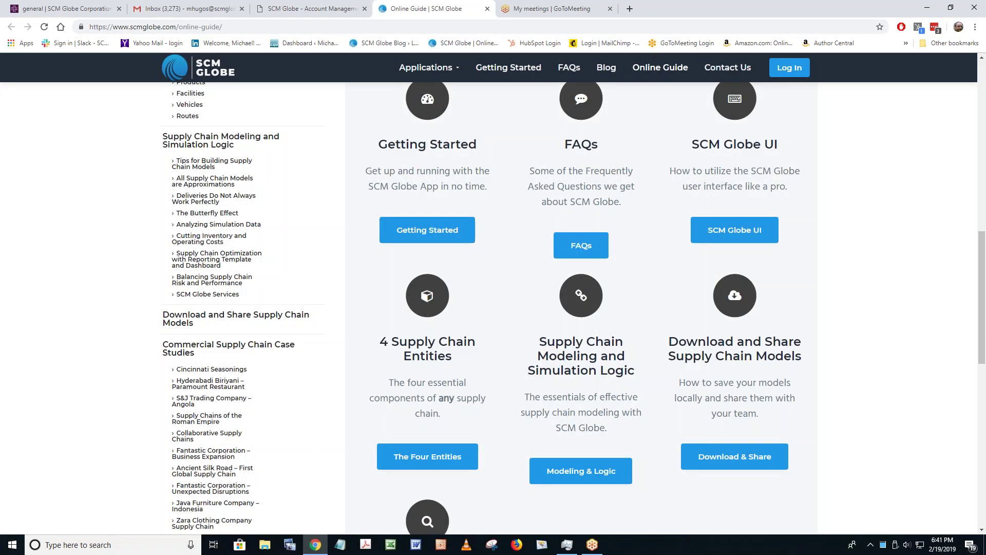
scroll(241, 162, up, 3)
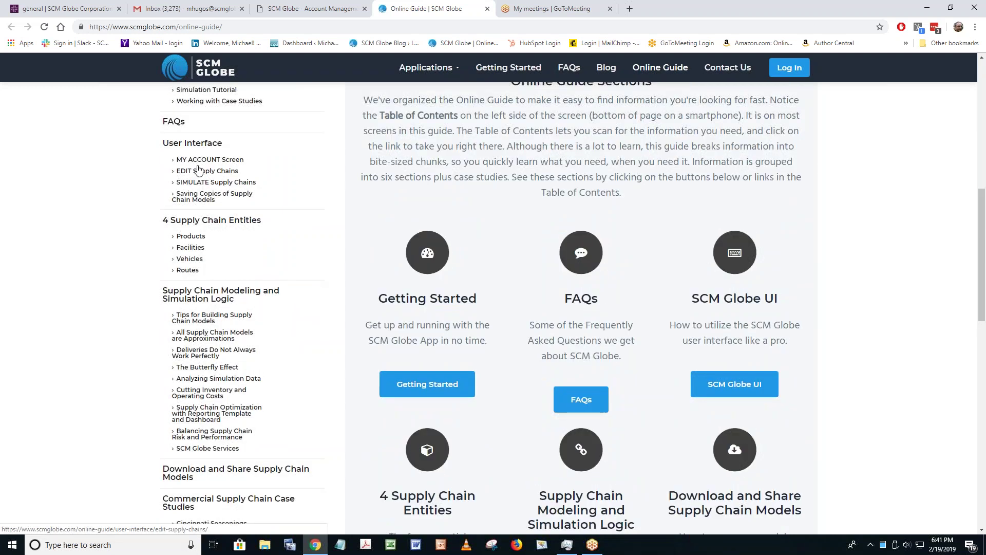
scroll(201, 173, up, 2)
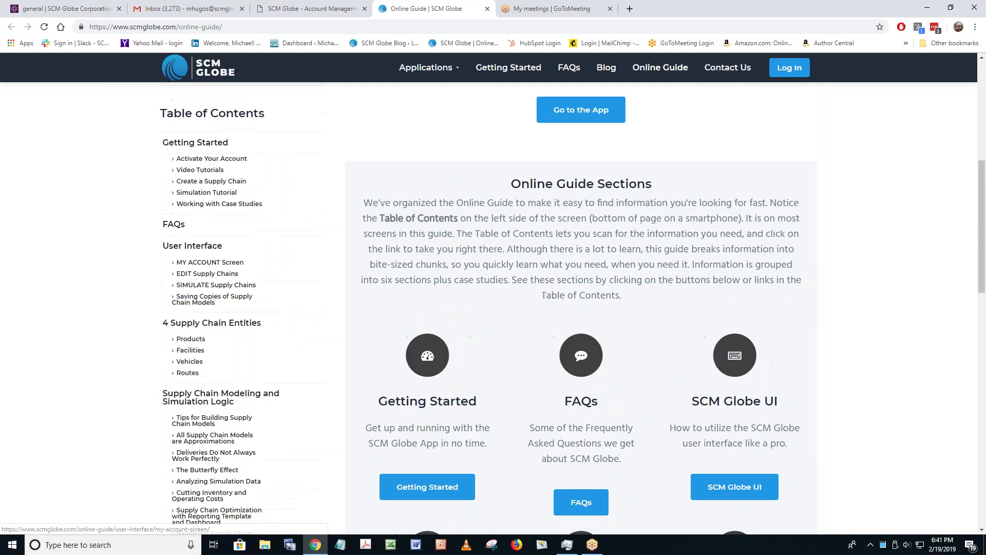
Step: Open the Video Tutorials page and examine the four-entities diagram and the first video, Creating a Supply Chain from Scratch
click(203, 173)
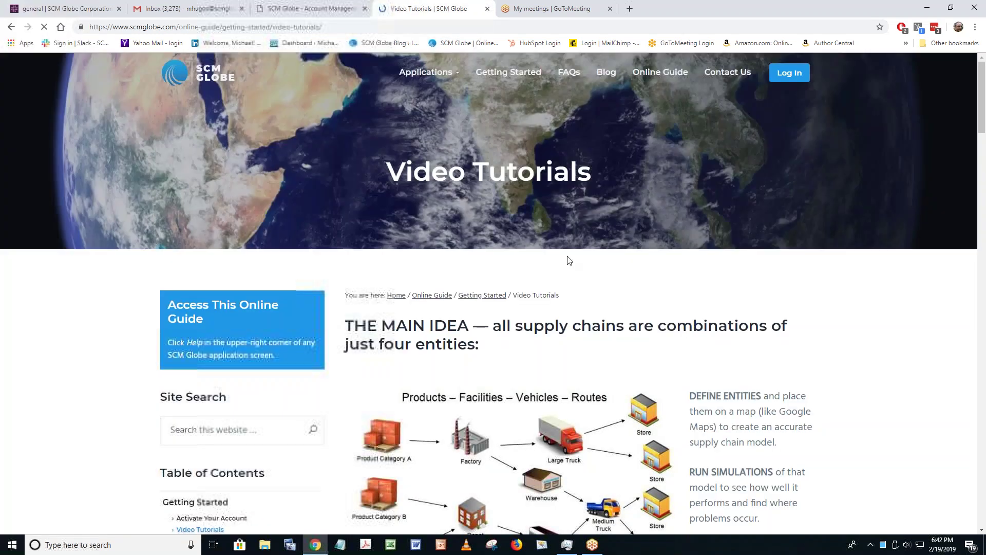
scroll(509, 277, down, 4)
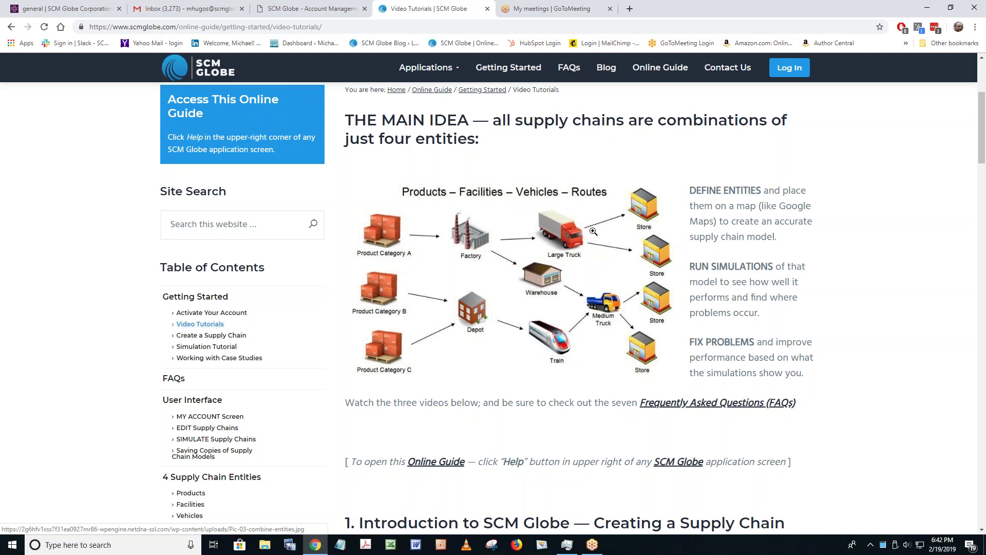
scroll(549, 280, down, 3)
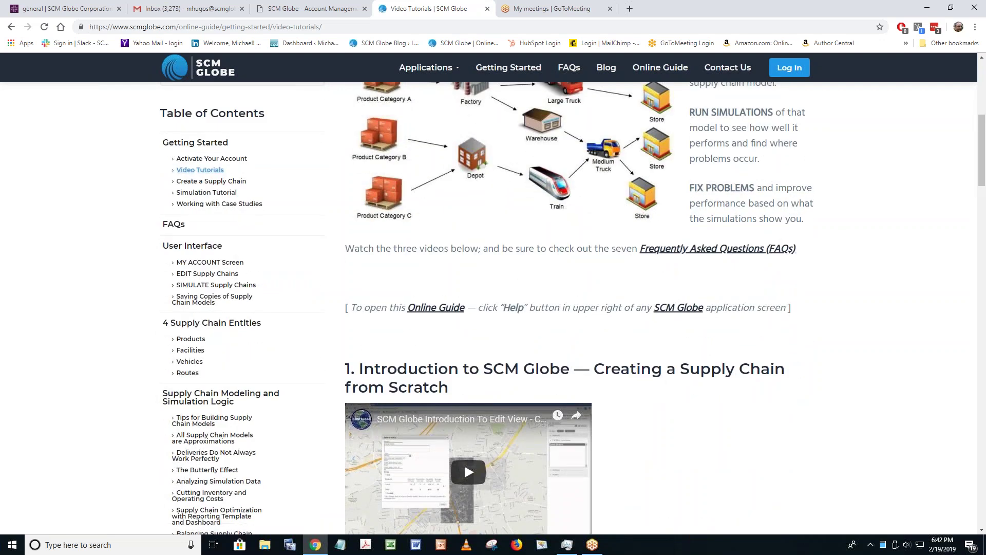
scroll(610, 293, down, 2)
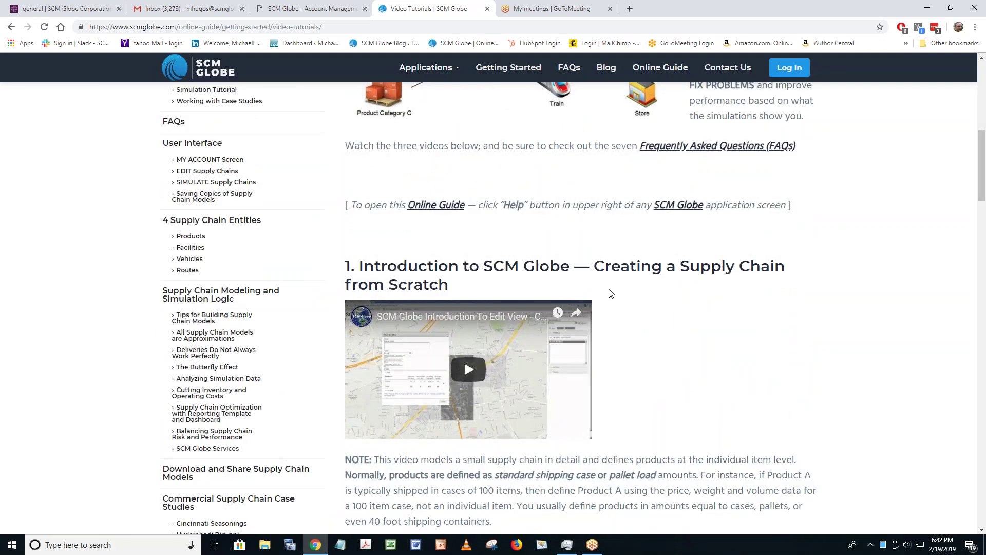
scroll(611, 293, down, 3)
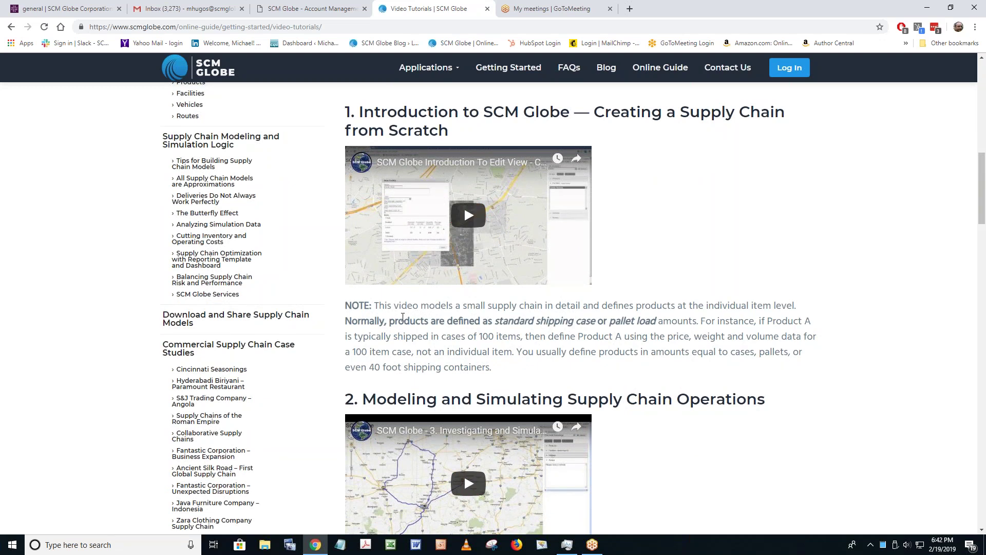
Step: Highlight the note on defining products under the first video and the best data available paragraph under the second video
drag(405, 322, 714, 356)
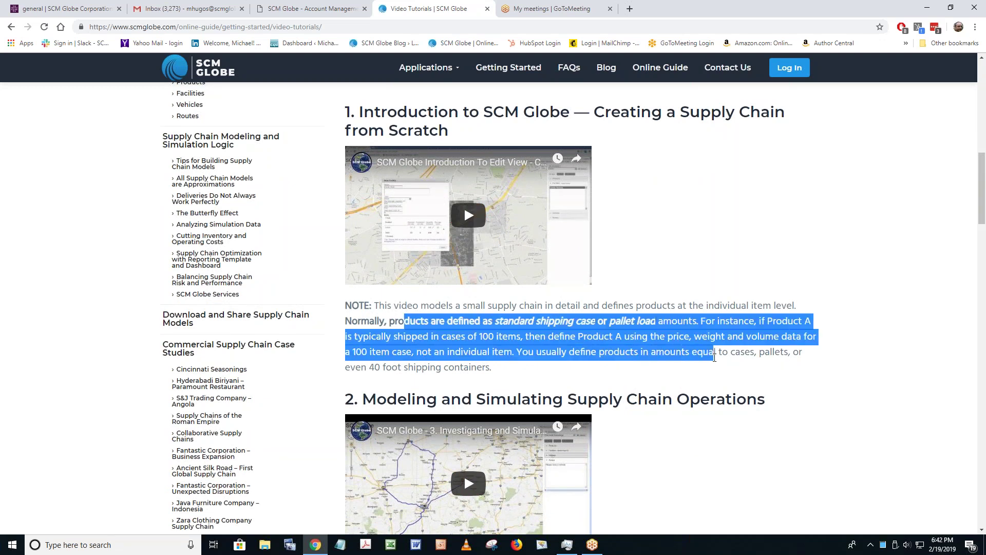
scroll(360, 321, down, 5)
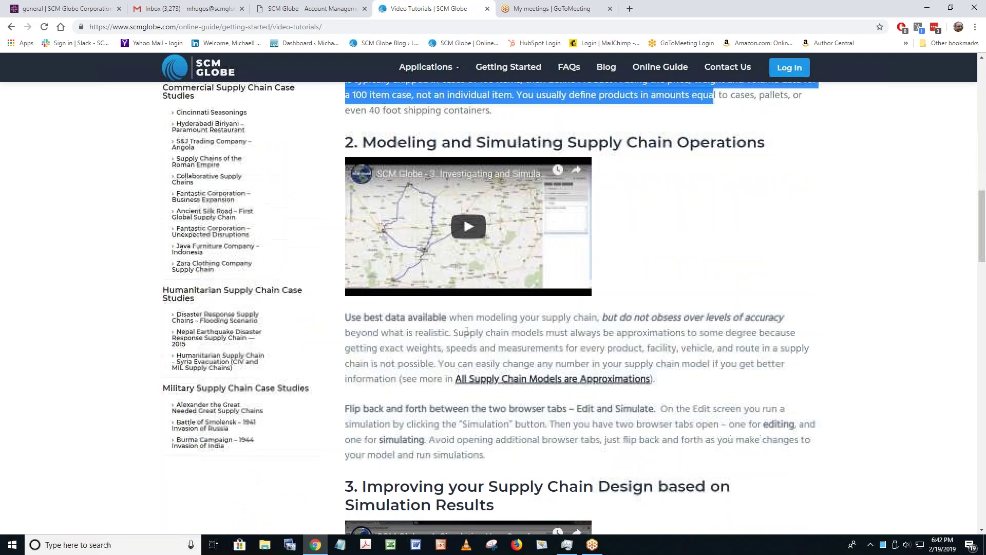
drag(363, 319, 737, 382)
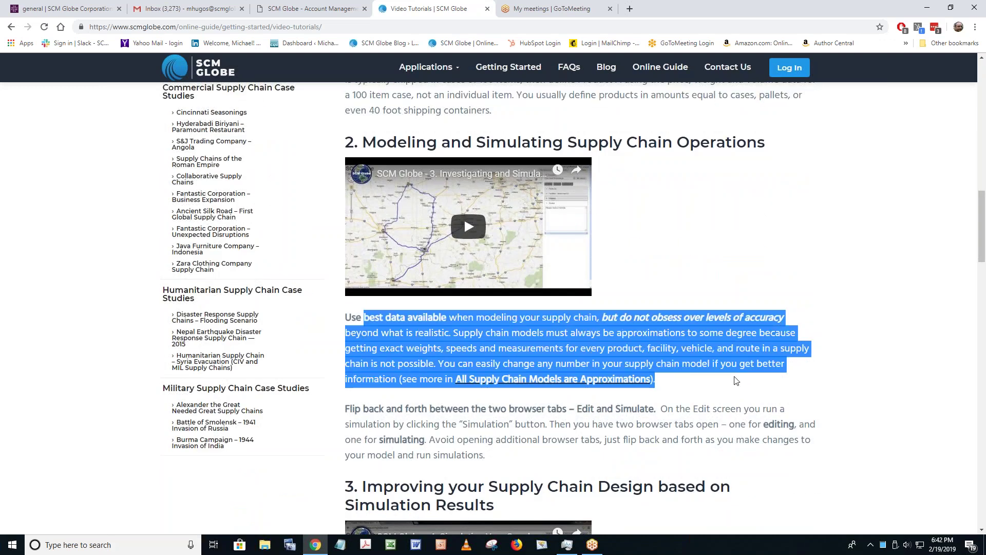
Step: Review the third video, the backup and account notes and the Account Management instructions, returning to the main idea at the page's start
scroll(673, 420, down, 5)
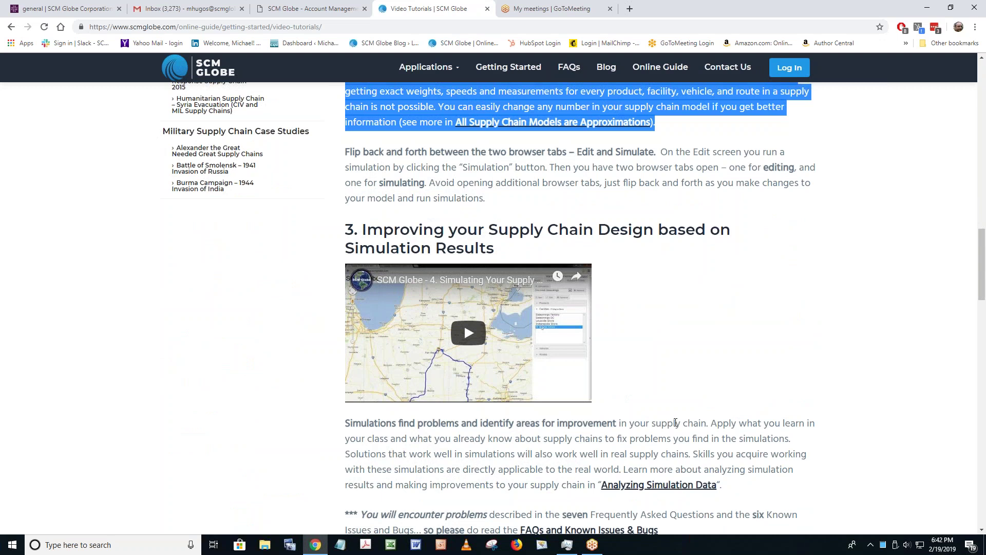
scroll(675, 422, down, 5)
scroll(676, 423, down, 10)
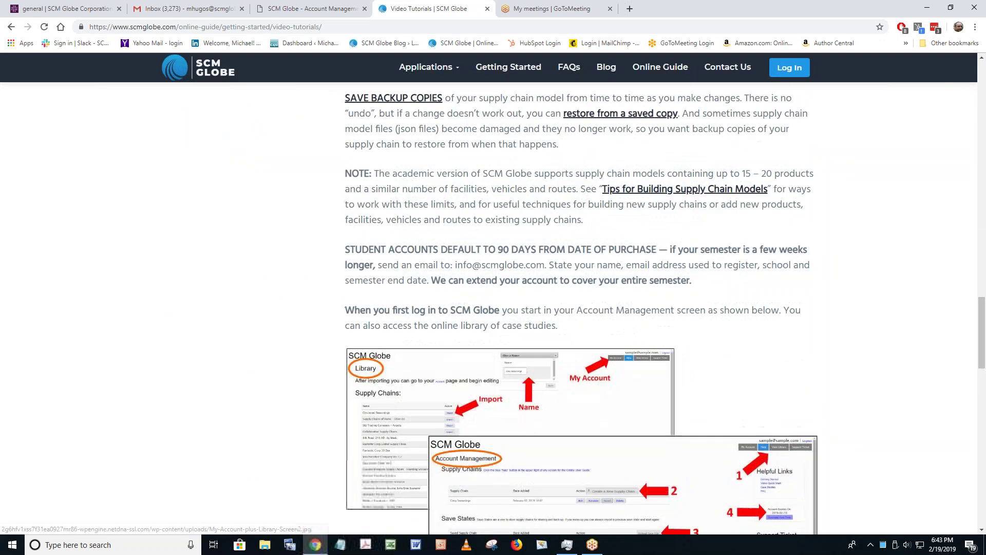
scroll(580, 308, down, 4)
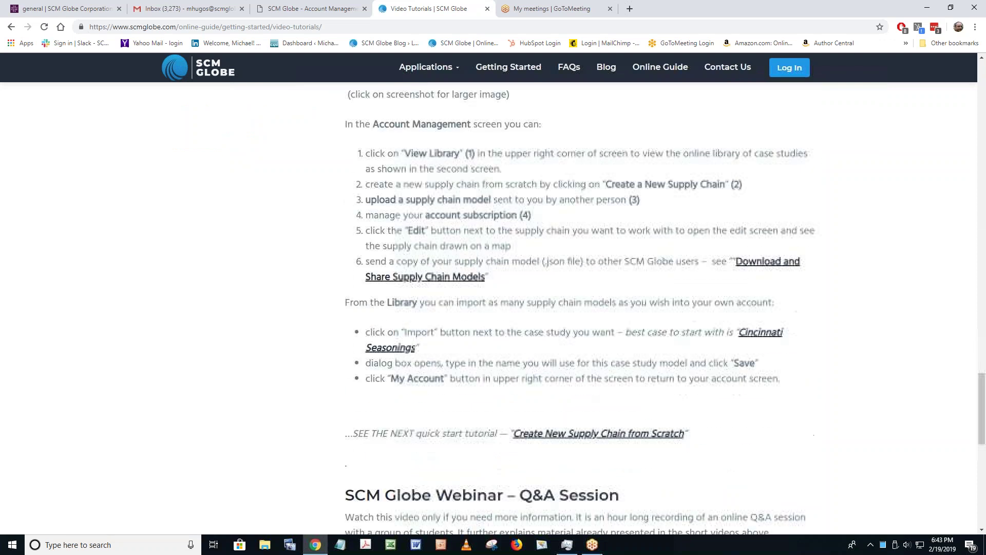
scroll(581, 308, down, 3)
scroll(581, 308, up, 20)
scroll(580, 308, up, 15)
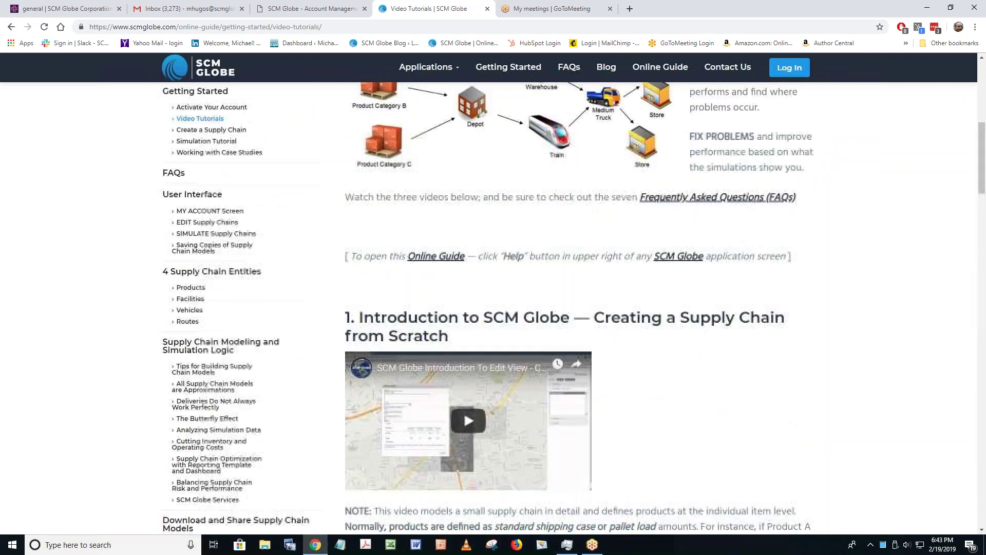
scroll(580, 308, down, 3)
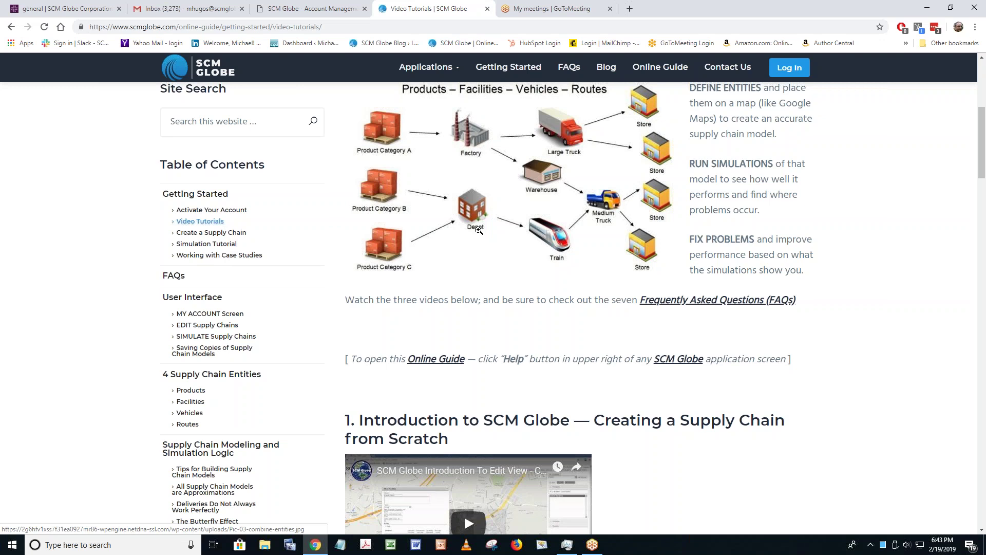
scroll(479, 230, up, 5)
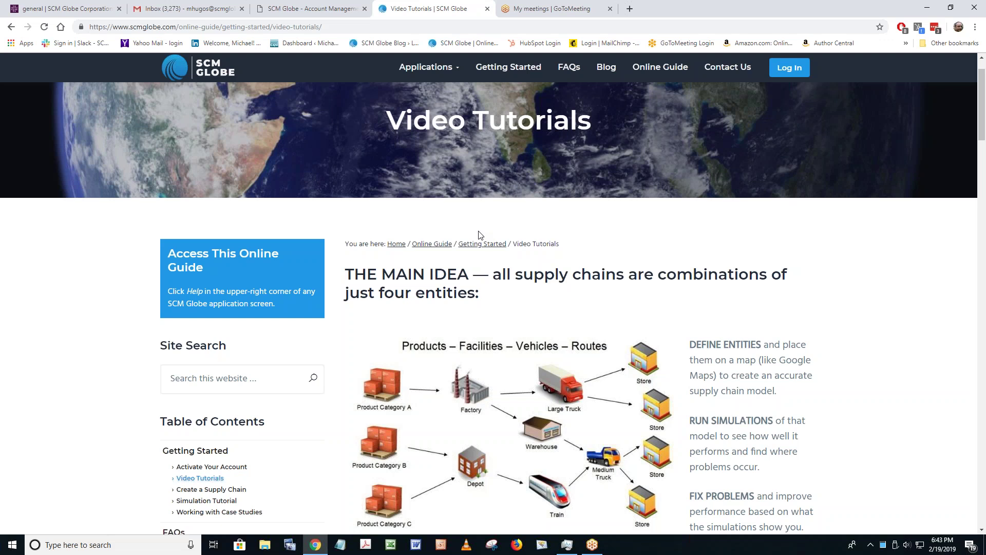
Step: Check the Account Management screen, return to the Video Tutorials page and look over its Table of Contents down to the case studies
scroll(480, 235, down, 1)
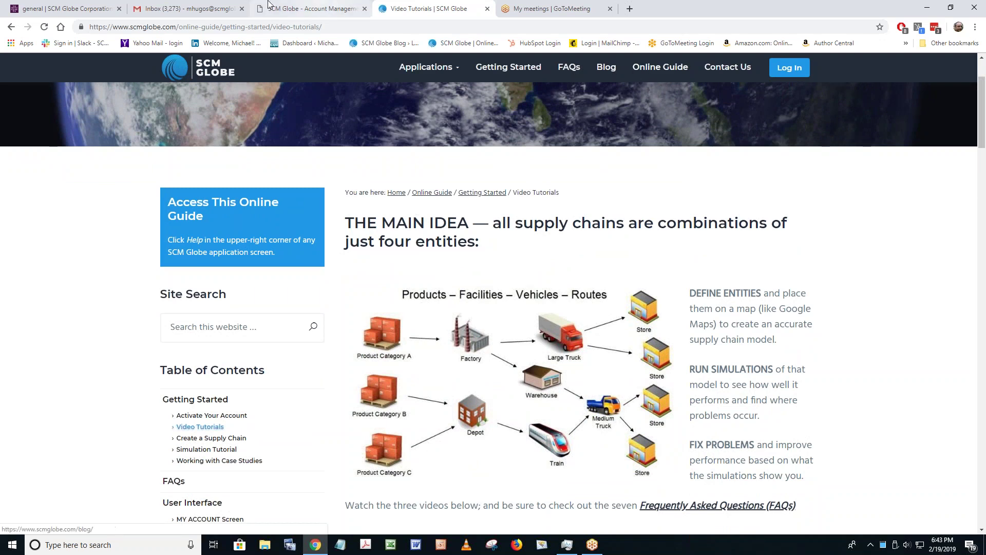
click(287, 9)
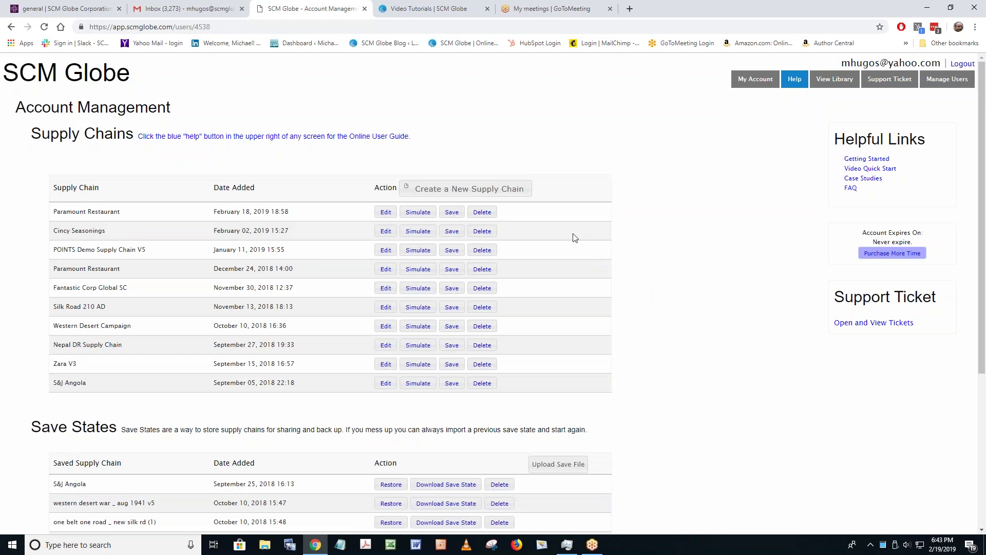
click(426, 8)
scroll(244, 249, down, 3)
scroll(244, 249, down, 5)
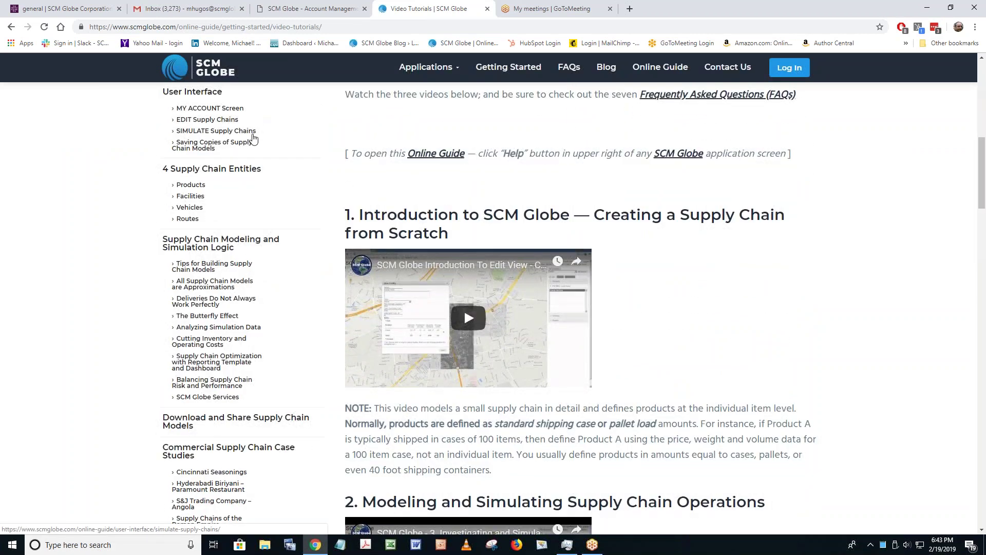
scroll(260, 149, up, 4)
scroll(214, 335, down, 2)
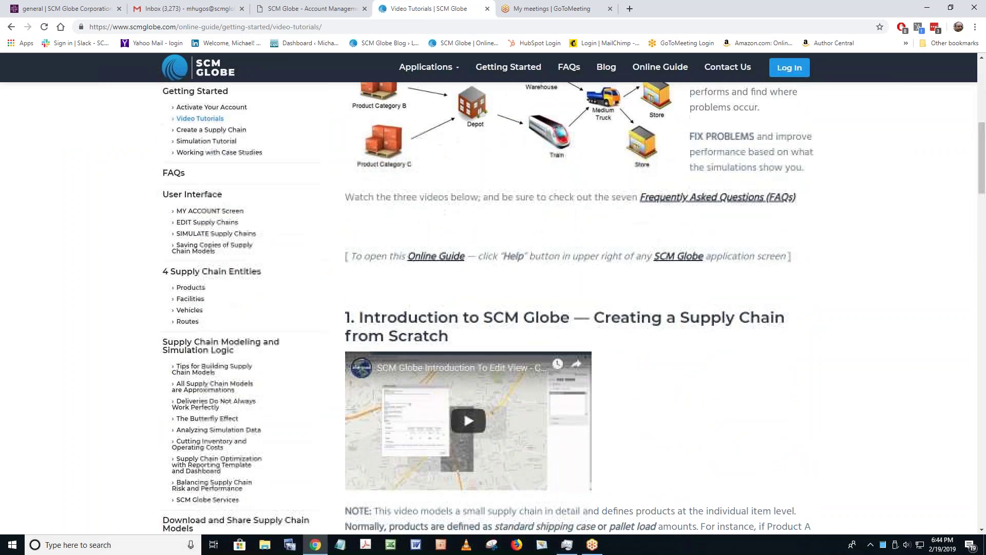
scroll(214, 335, up, 1)
scroll(214, 335, down, 6)
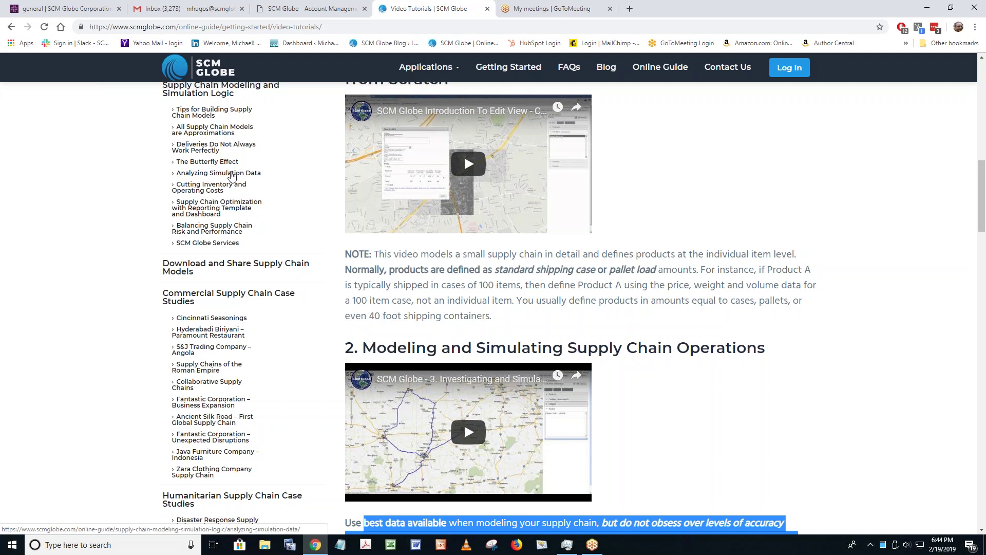
scroll(265, 185, down, 2)
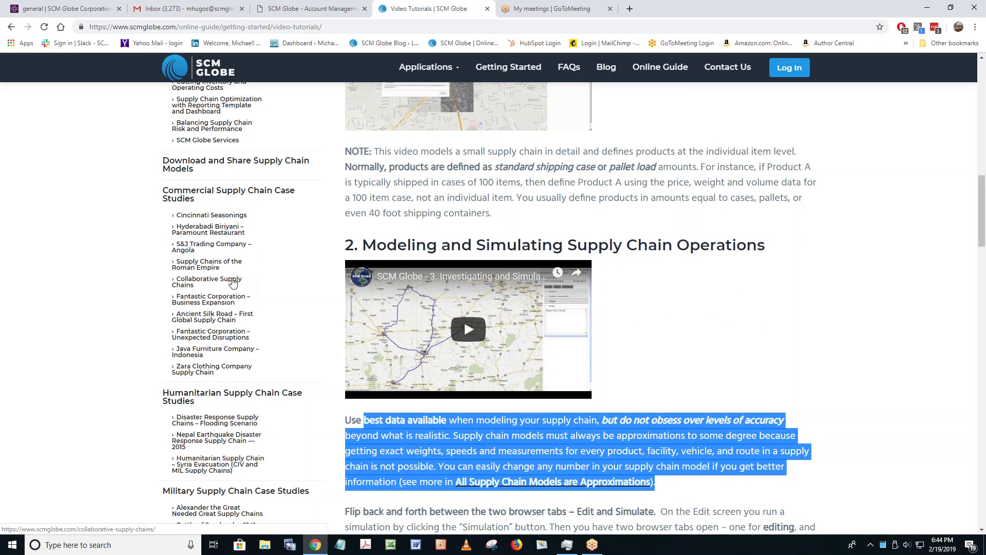
Step: Open the Cincinnati Seasonings case study and review its introduction, supply chain diagram and five supply chain drivers
click(198, 218)
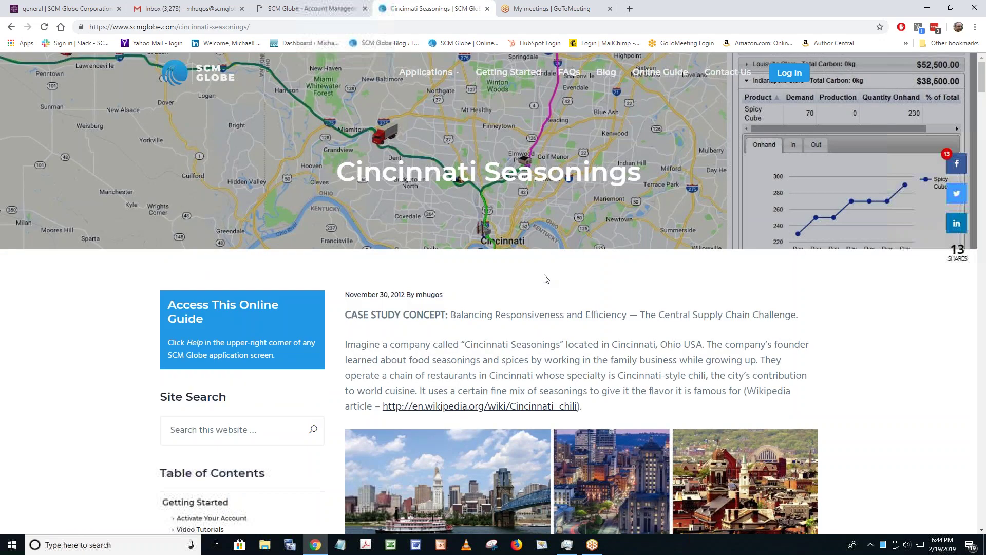
scroll(577, 290, down, 2)
scroll(577, 291, down, 2)
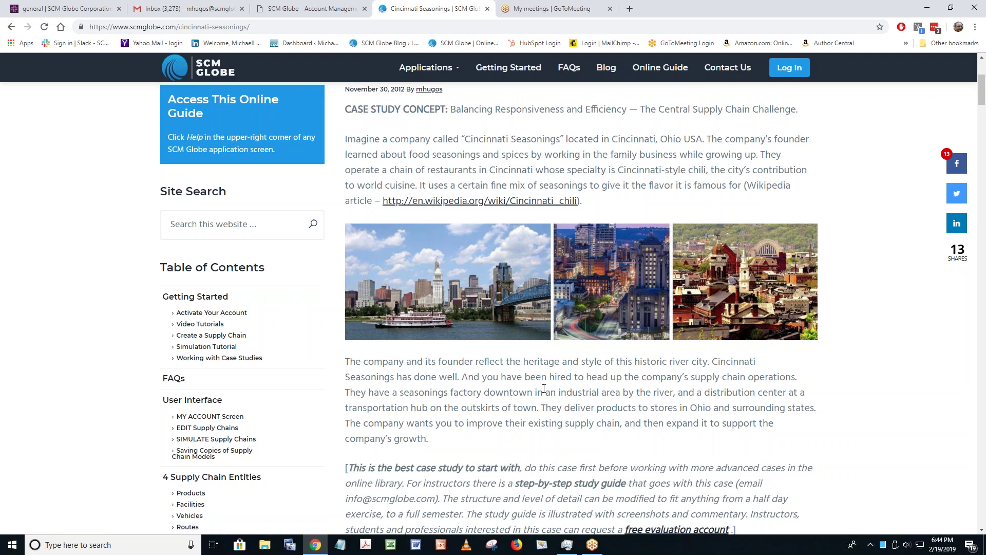
scroll(545, 388, down, 8)
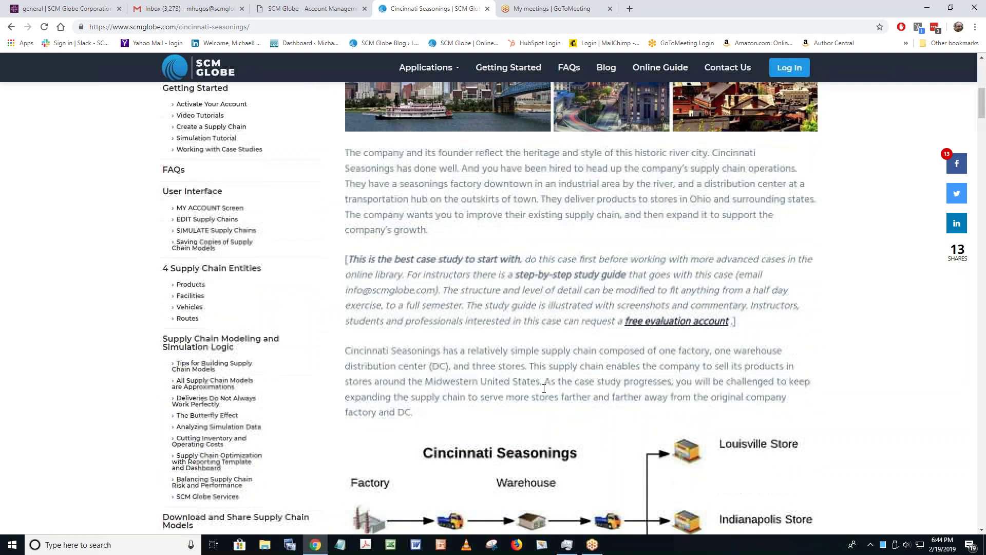
scroll(544, 388, down, 4)
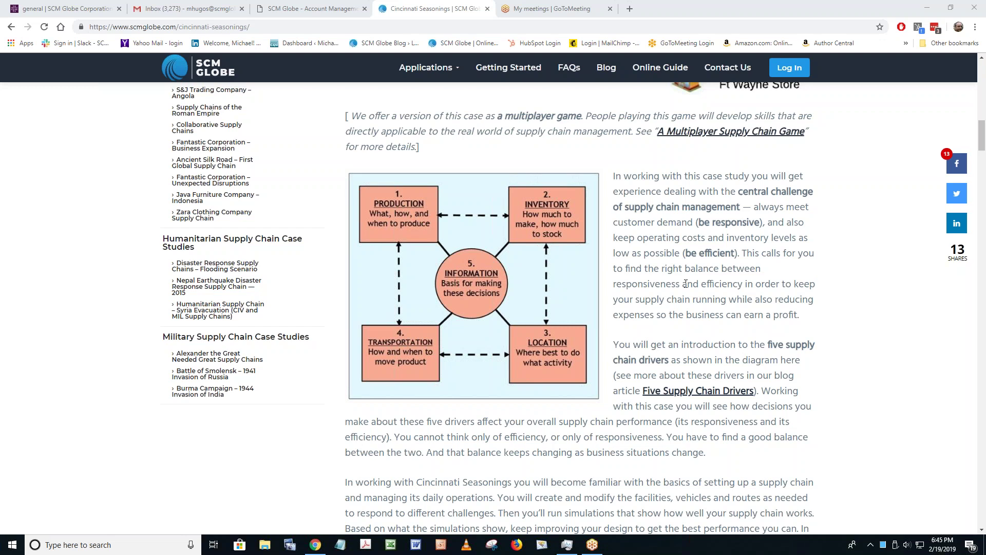
scroll(686, 284, up, 4)
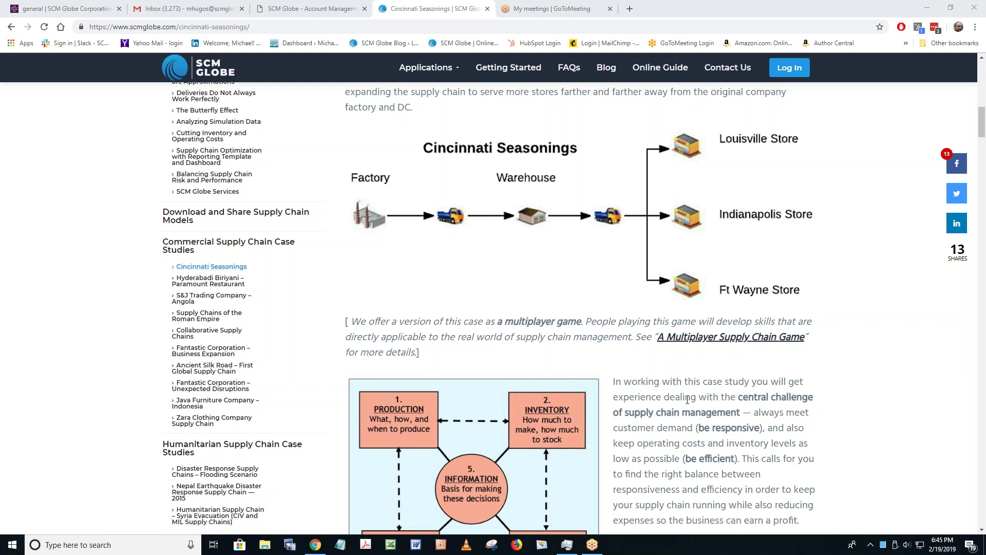
scroll(702, 408, down, 6)
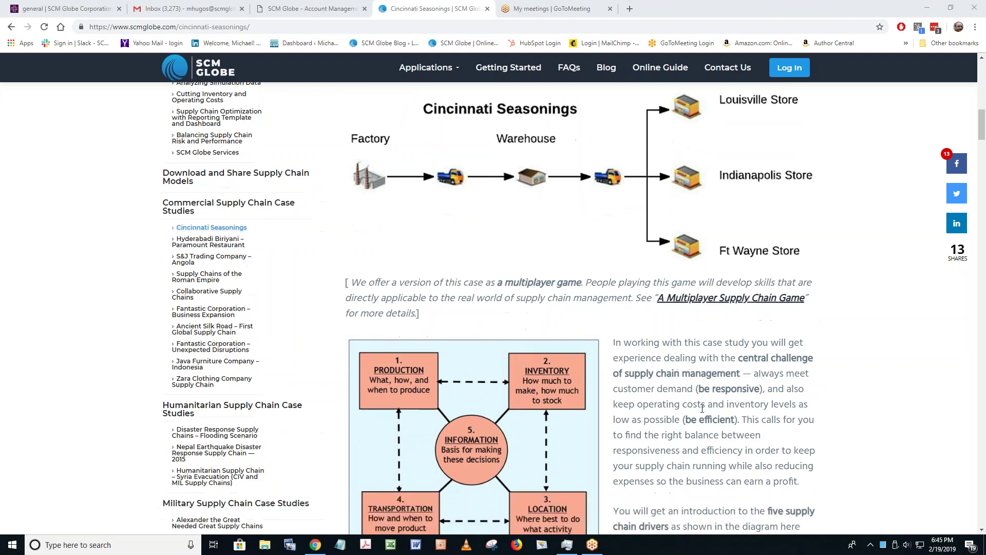
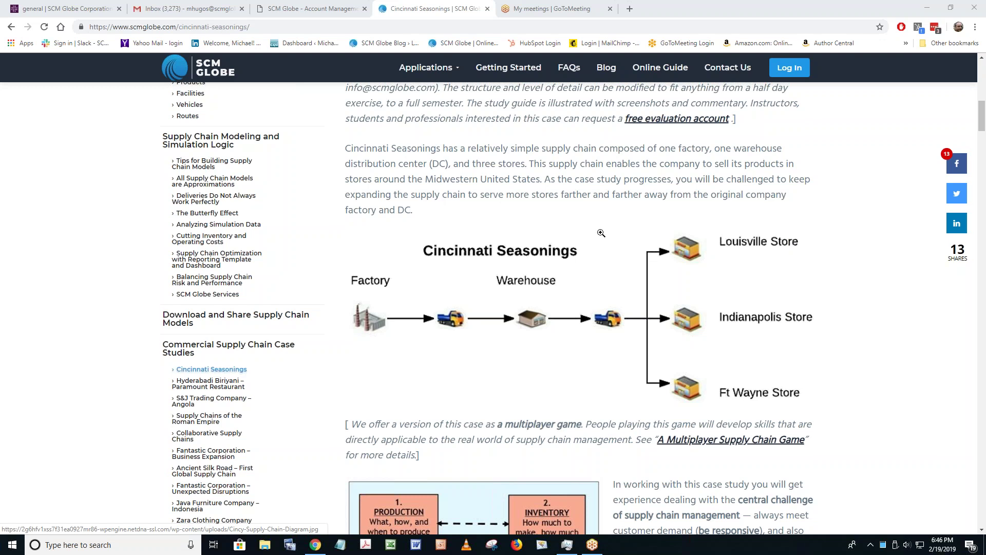
scroll(601, 233, up, 1)
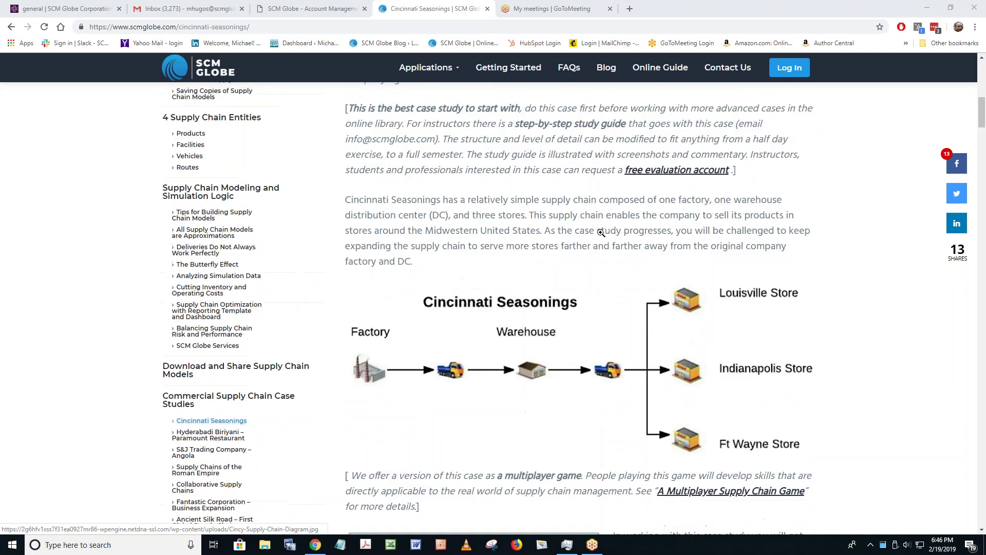
scroll(601, 233, down, 1)
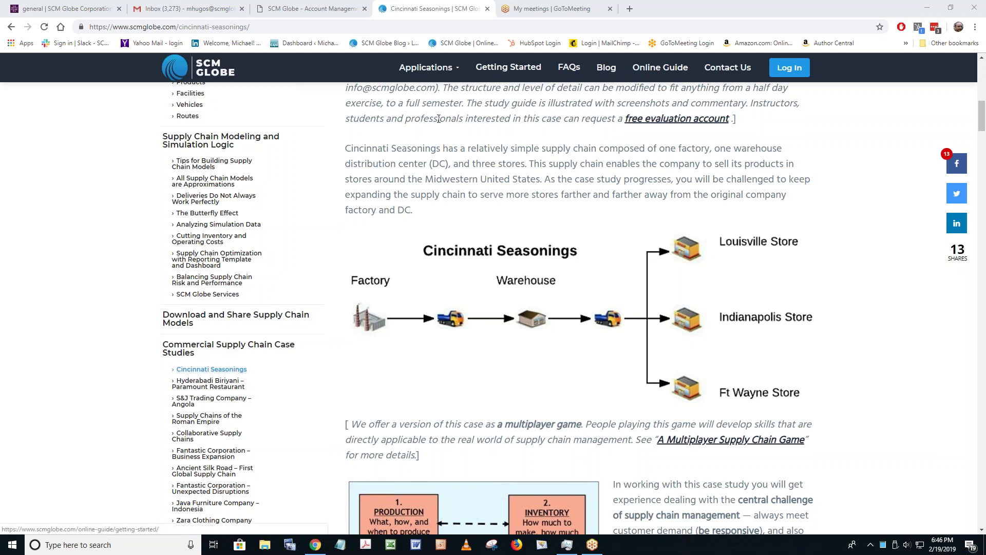
Step: Open the Collaborative Supply Chains case study and examine its concept, the candy company background and the Edit map screenshot
scroll(211, 369, down, 2)
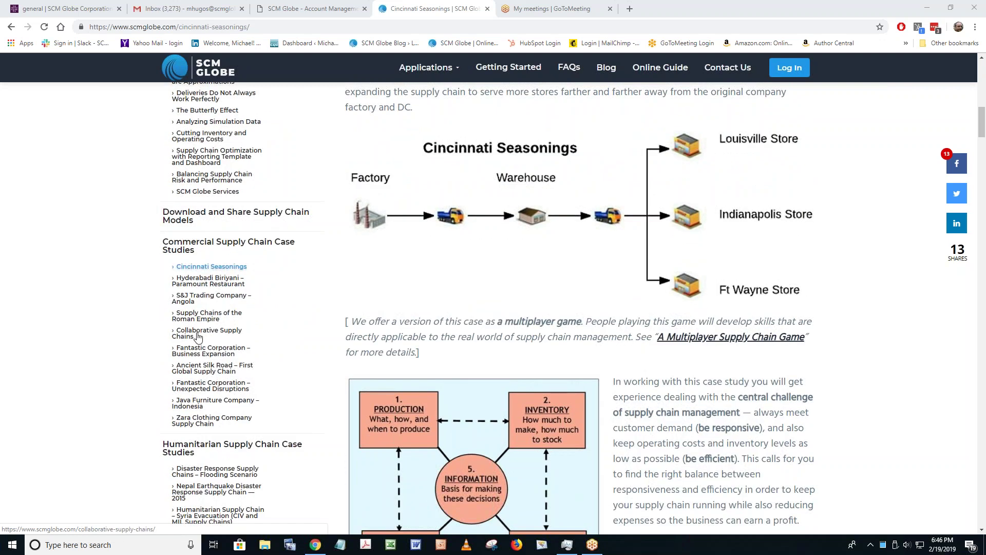
click(198, 334)
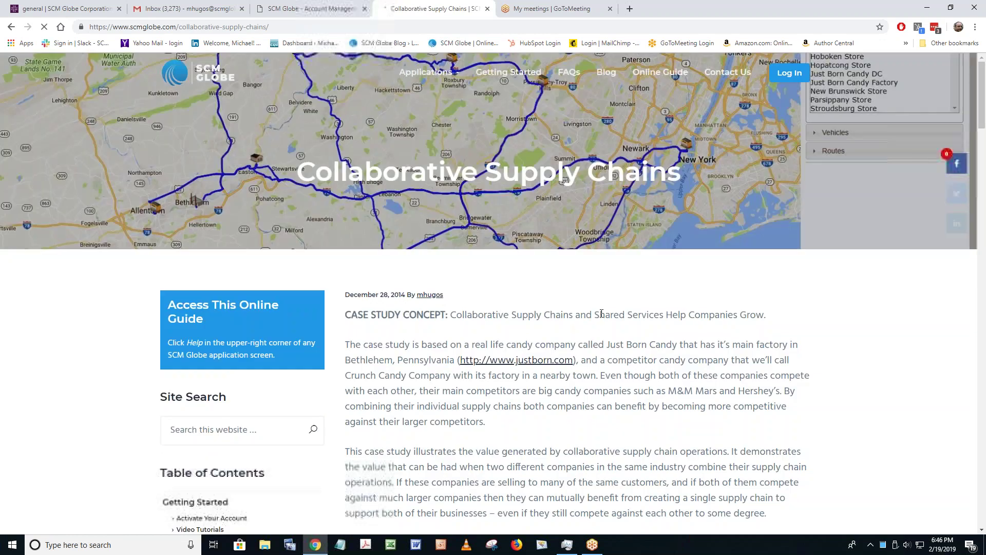
scroll(493, 293, down, 4)
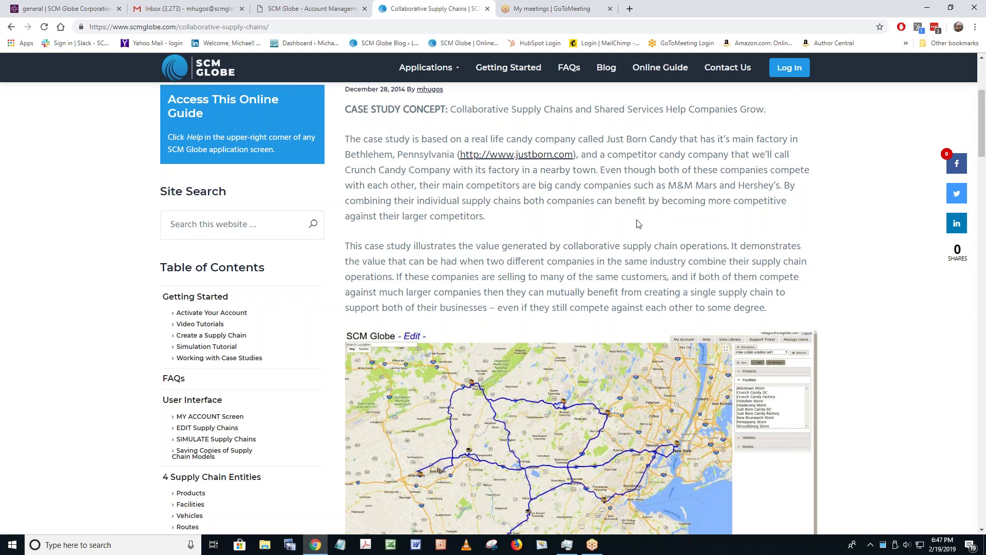
scroll(639, 223, up, 2)
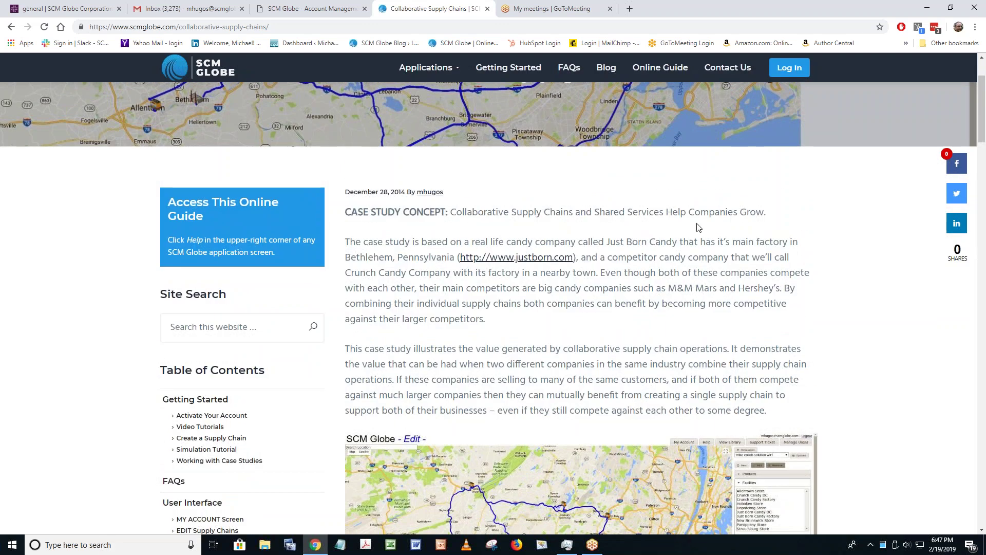
scroll(647, 257, down, 4)
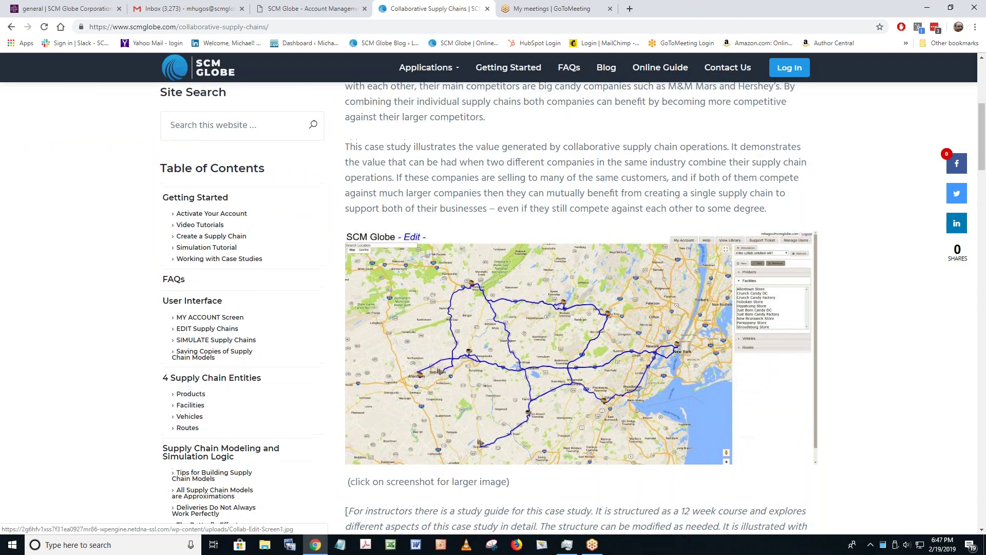
scroll(581, 334, up, 5)
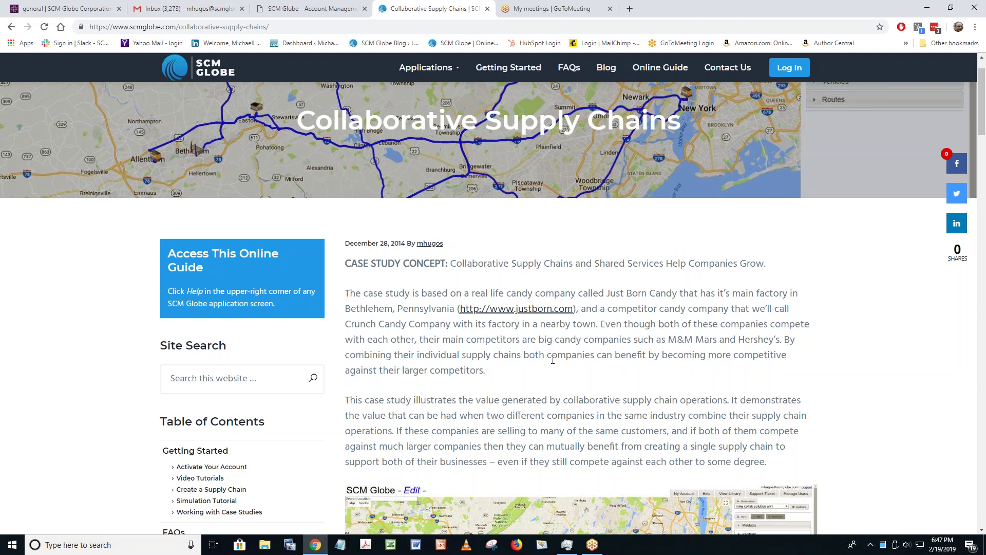
scroll(554, 378, down, 2)
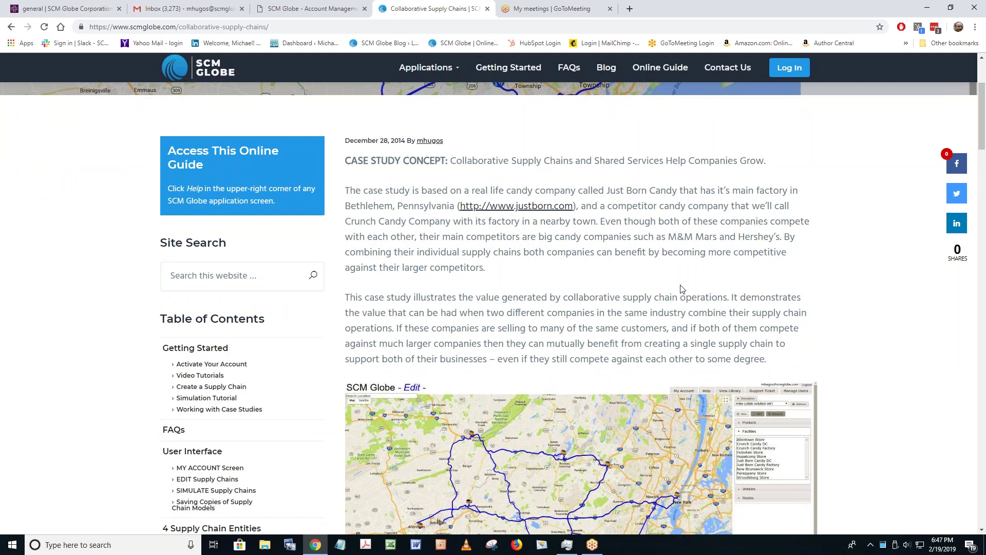
scroll(682, 289, down, 3)
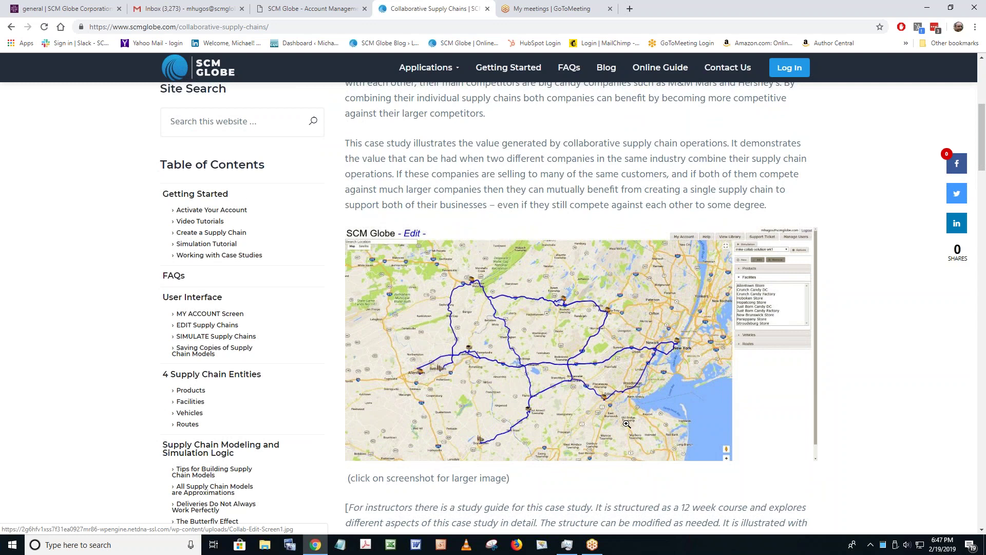
scroll(627, 424, down, 2)
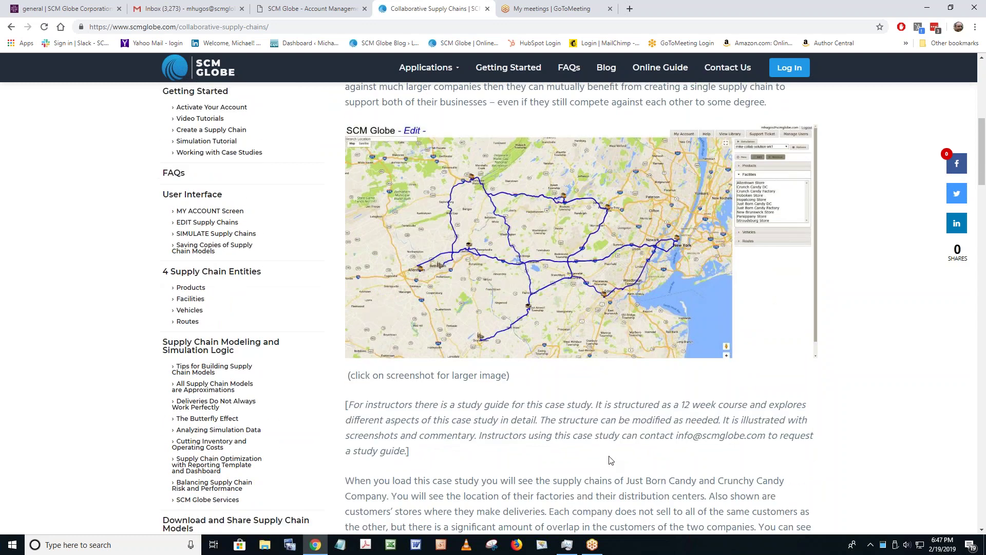
scroll(626, 241, up, 4)
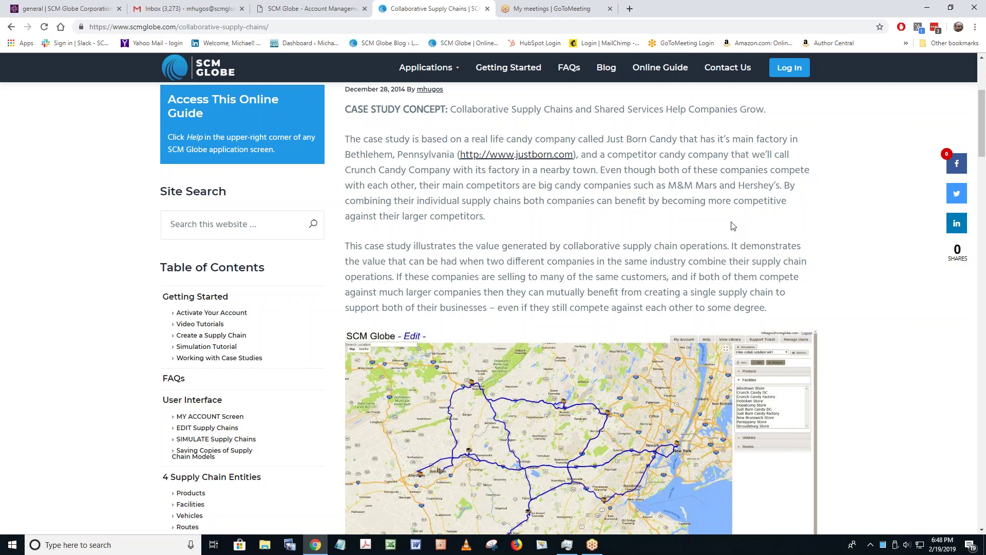
Step: Read through the collaborative case's study guide note, its three challenges, the spreadsheet reporting reminder and the footnotes
scroll(733, 226, down, 7)
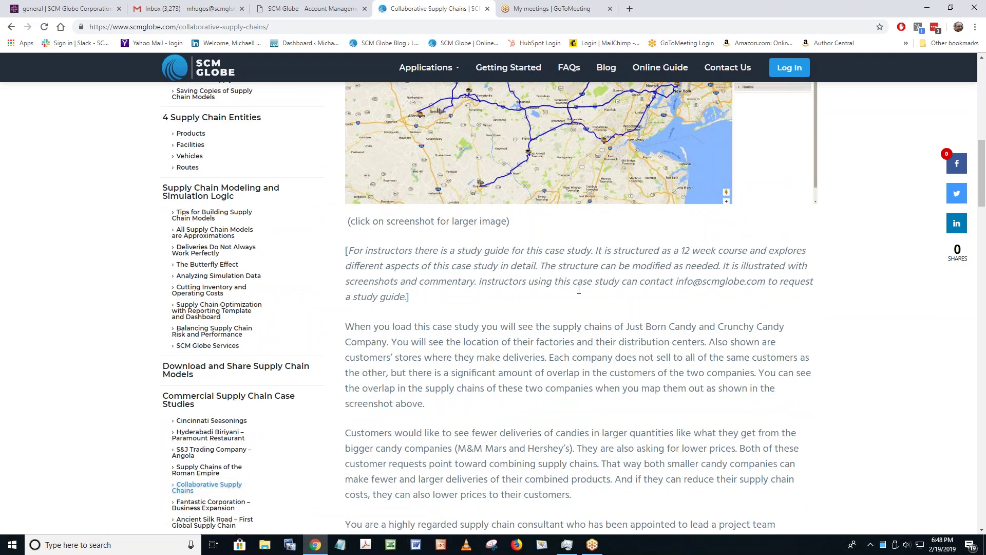
scroll(579, 290, down, 3)
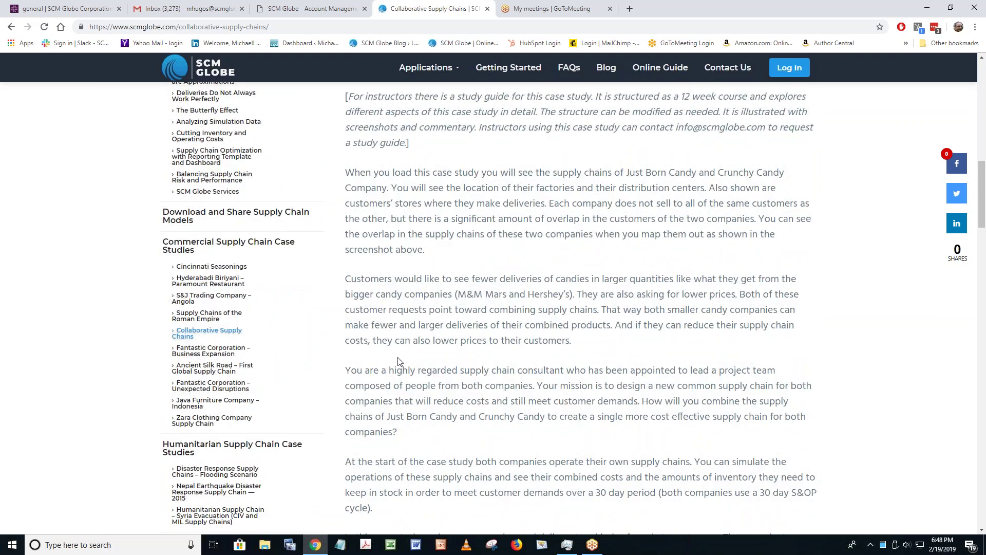
scroll(398, 361, down, 5)
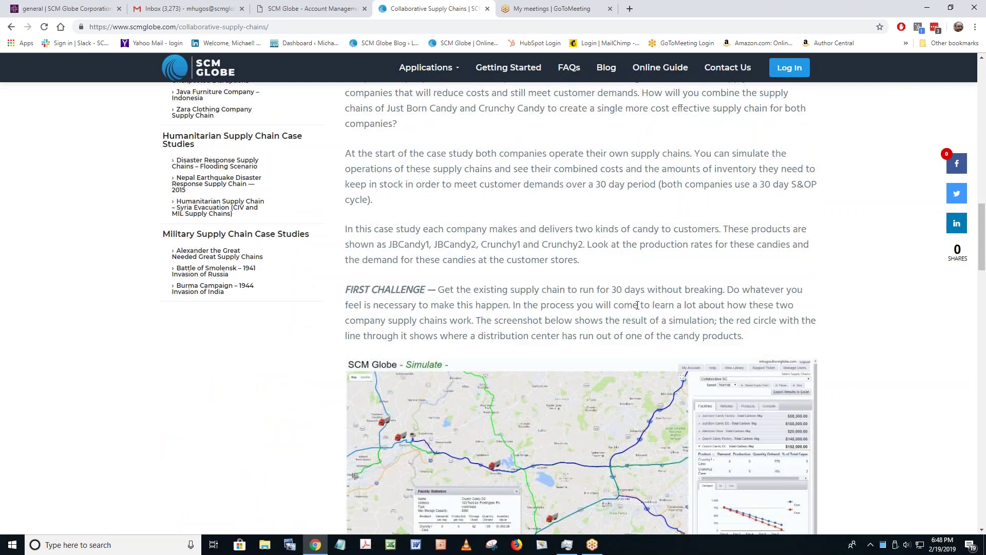
scroll(637, 305, down, 1)
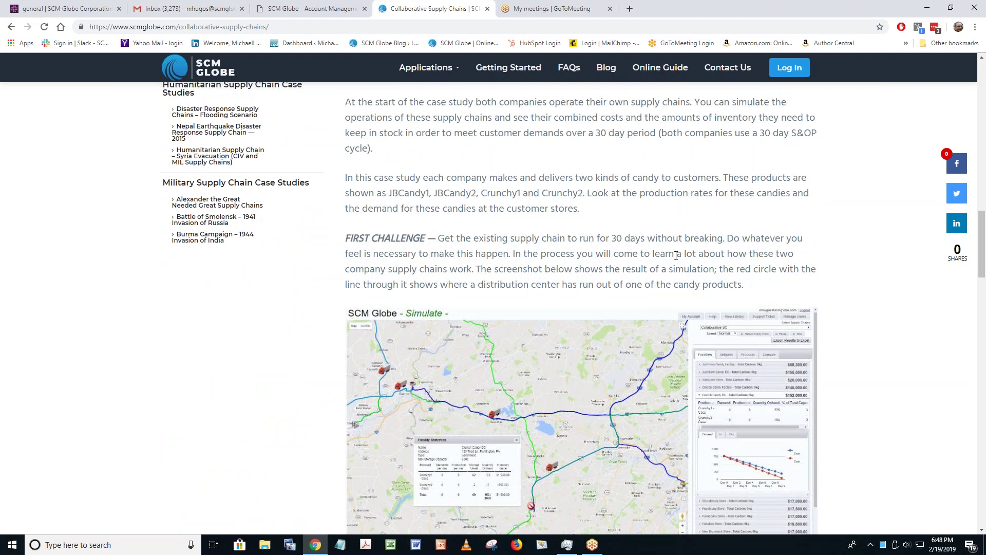
scroll(702, 251, down, 10)
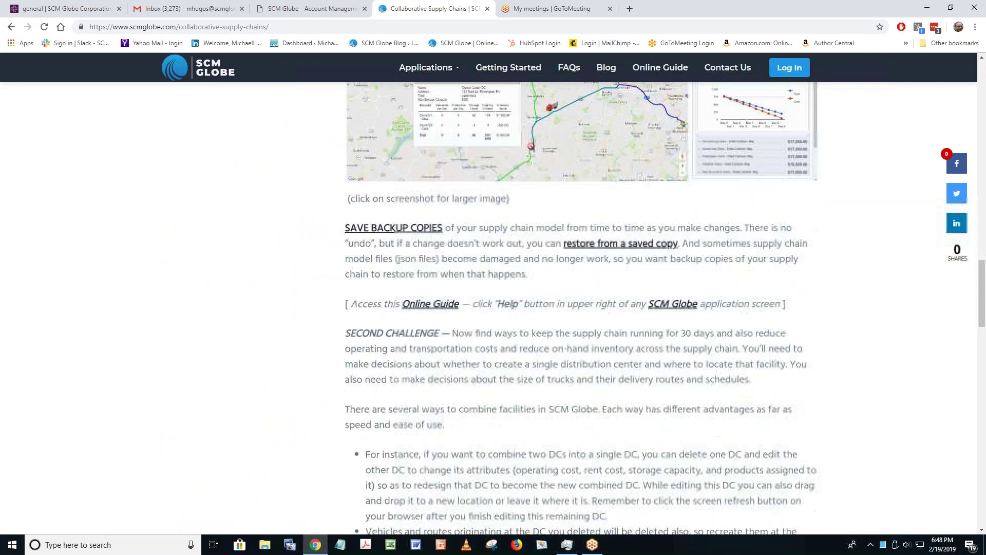
scroll(478, 154, down, 2)
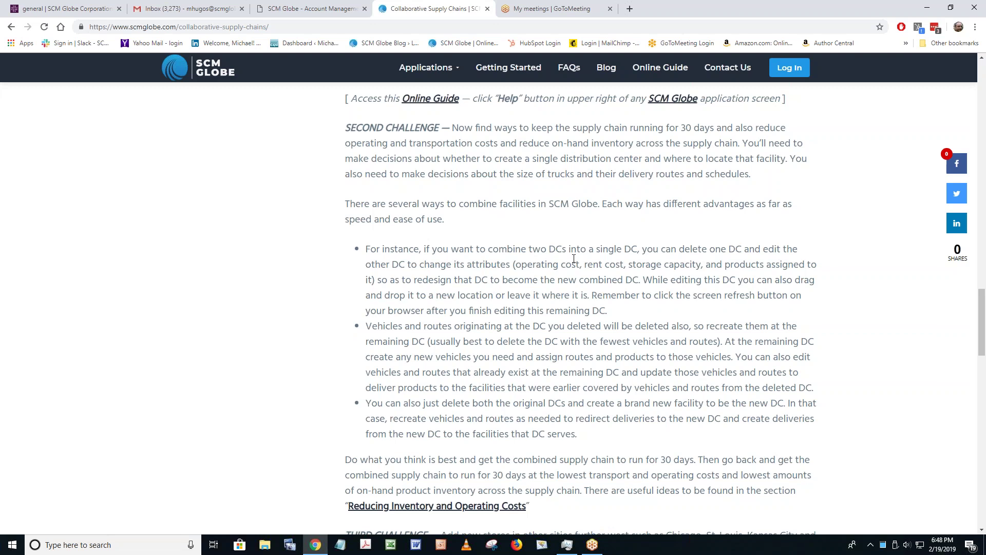
scroll(574, 258, down, 4)
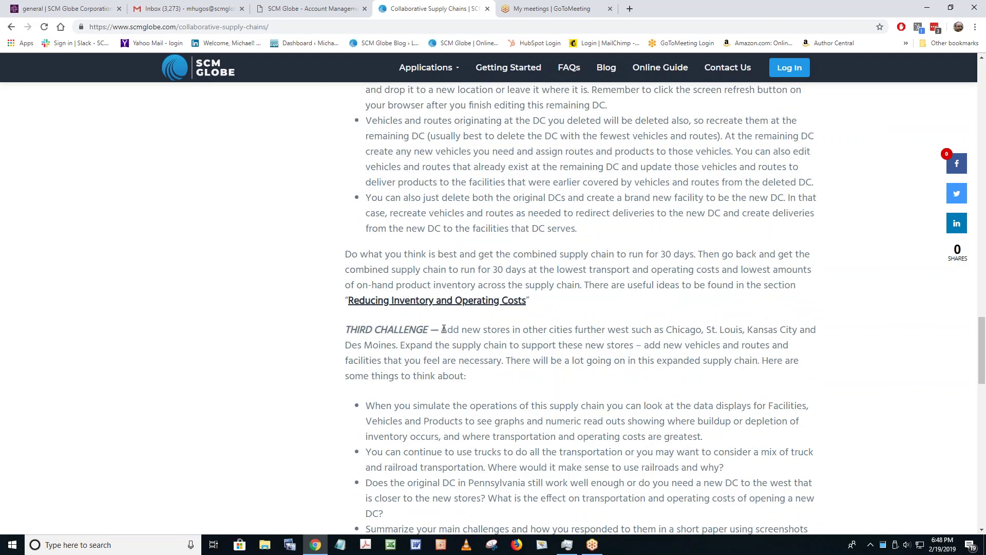
scroll(444, 330, down, 10)
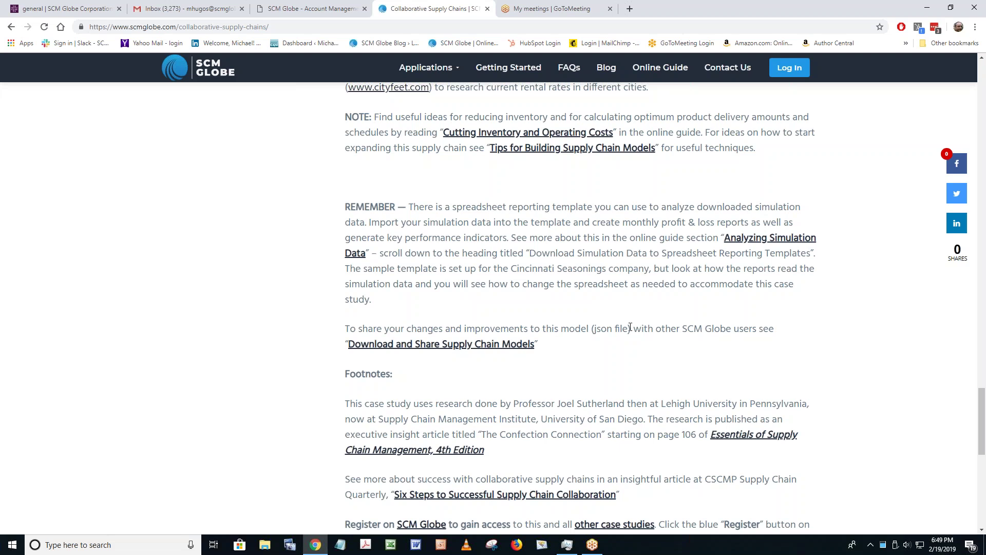
scroll(574, 321, up, 1)
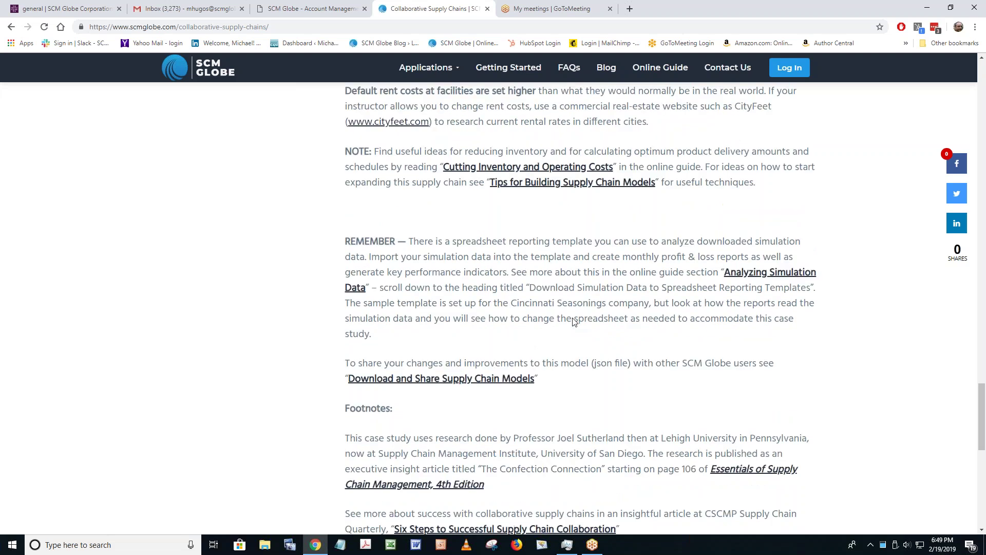
scroll(575, 321, up, 15)
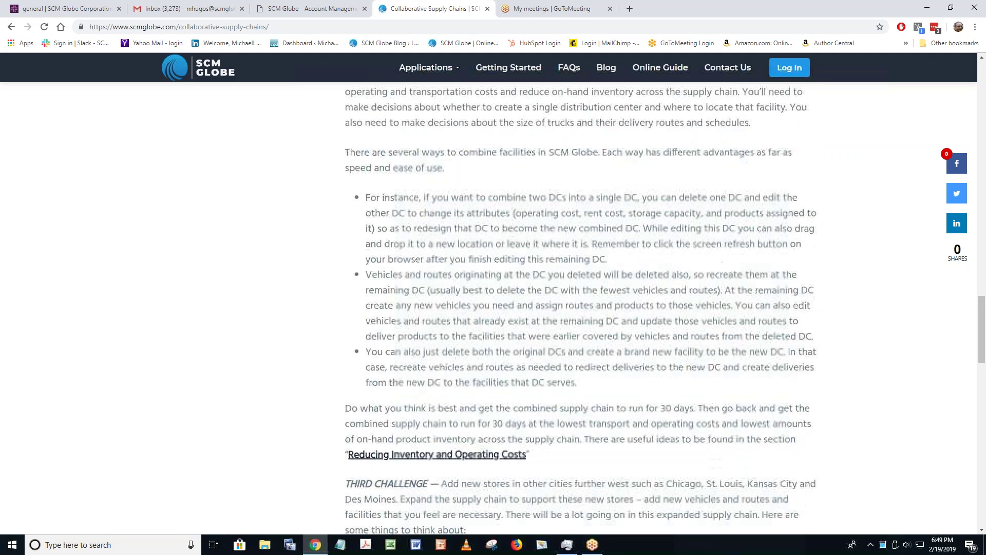
Step: Review the collaborative case's First, Second and Third Challenges again, down to the spreadsheet template reminder
scroll(574, 321, up, 13)
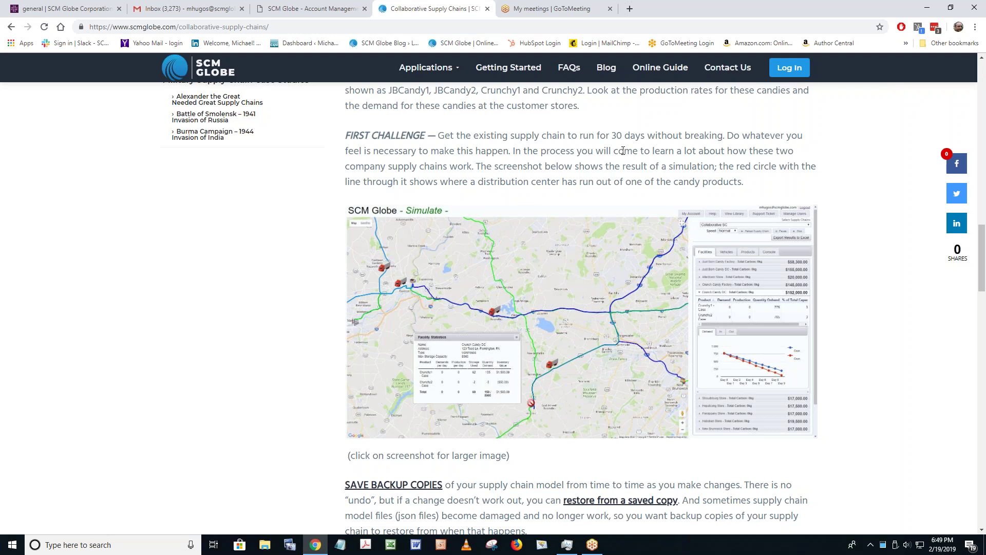
scroll(594, 169, up, 2)
scroll(574, 308, down, 1)
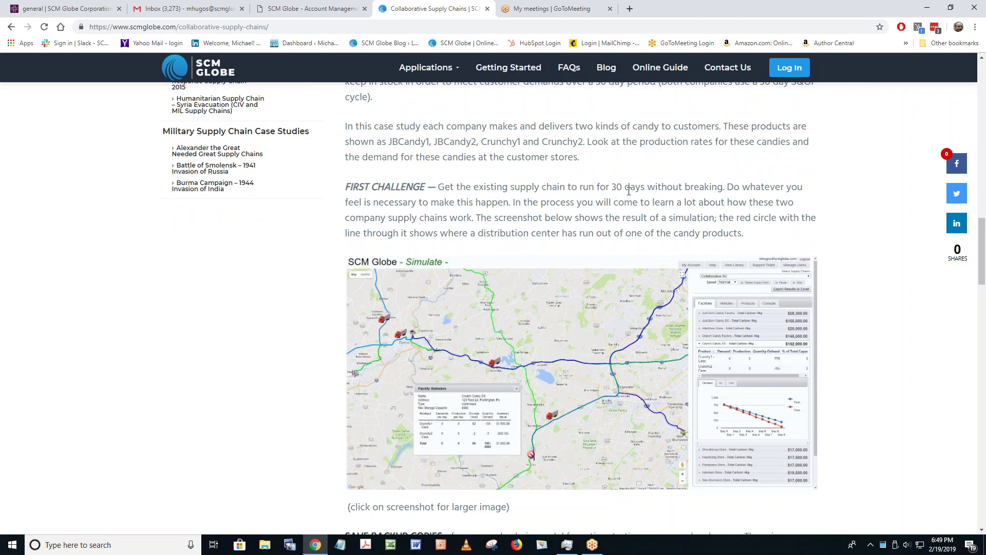
scroll(629, 192, down, 4)
scroll(516, 334, down, 3)
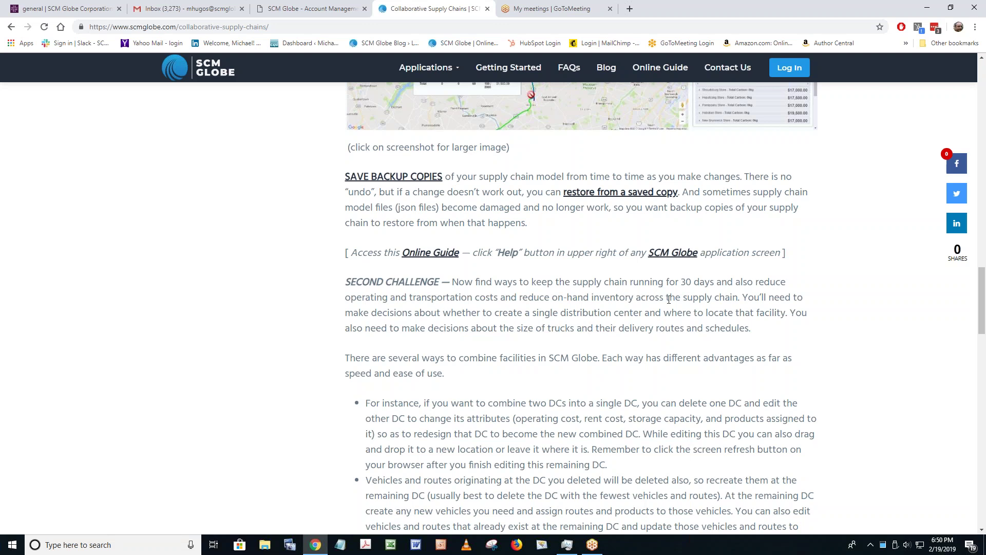
scroll(669, 299, down, 7)
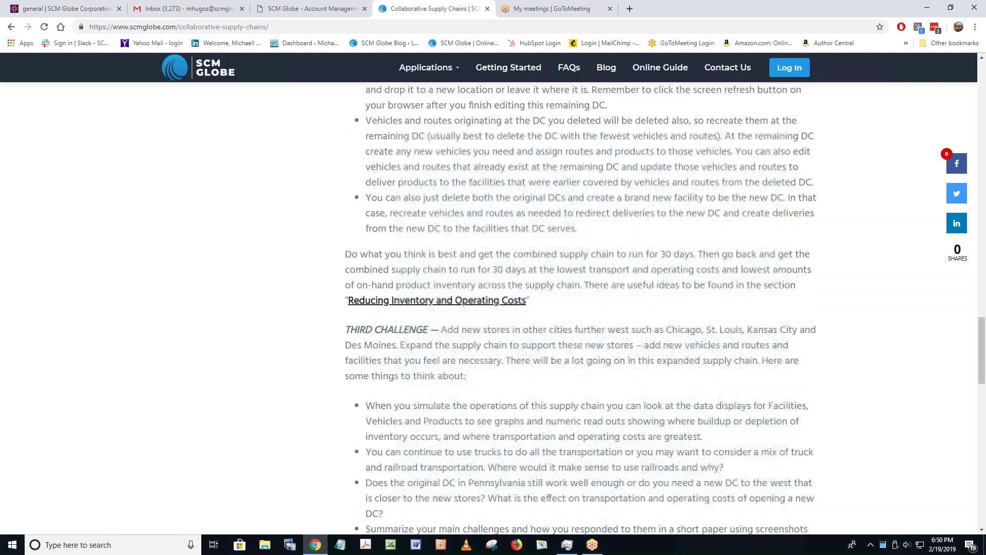
scroll(669, 299, down, 6)
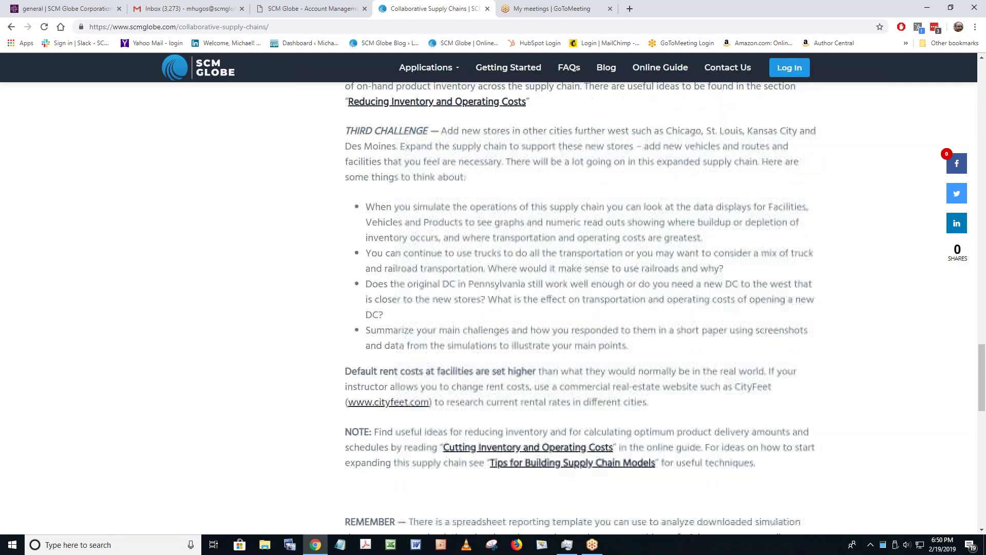
scroll(668, 299, down, 3)
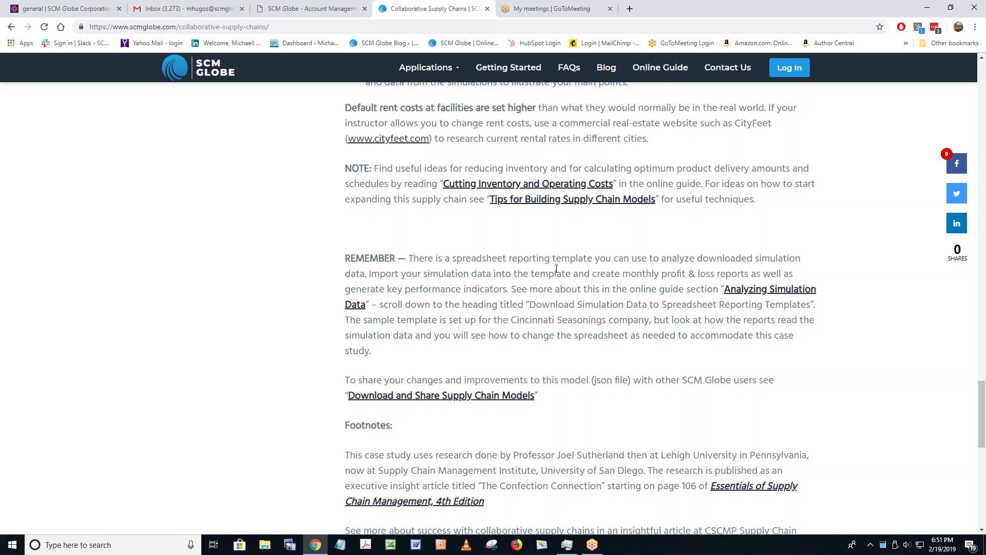
Step: Open the Analyzing Simulation Data guide page linked in the reminder and examine its Sidebar Data Displays screenshots
click(764, 296)
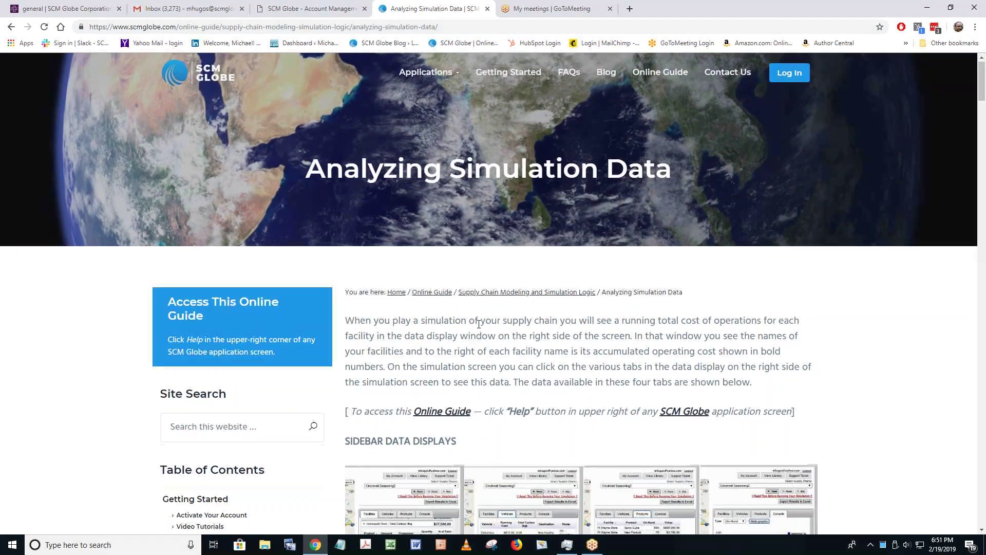
scroll(479, 324, down, 3)
scroll(479, 324, down, 5)
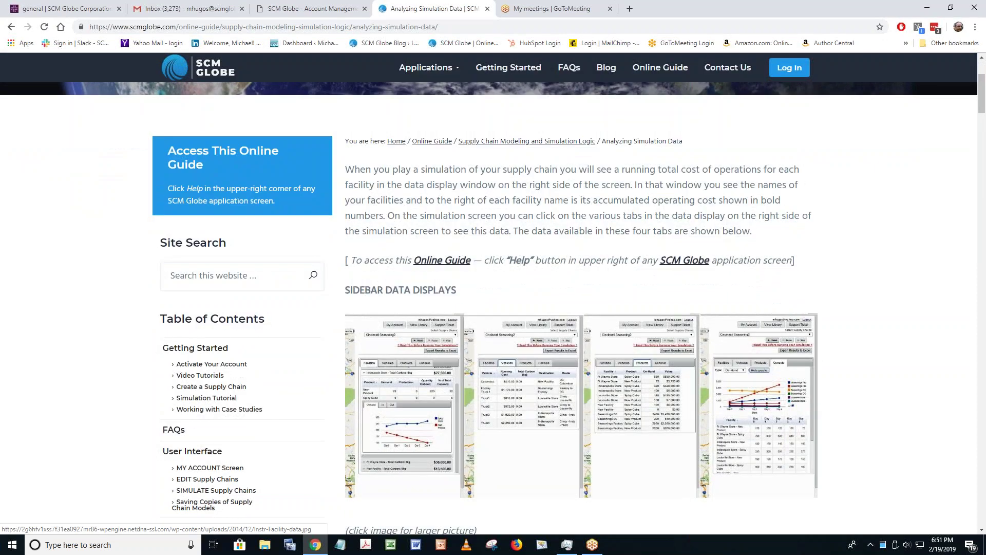
scroll(390, 239, down, 4)
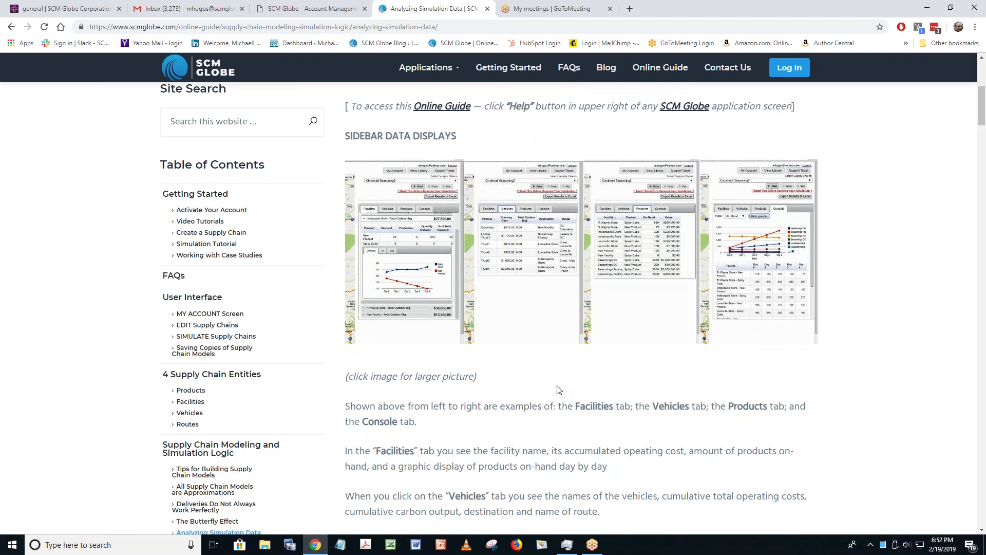
scroll(559, 389, down, 4)
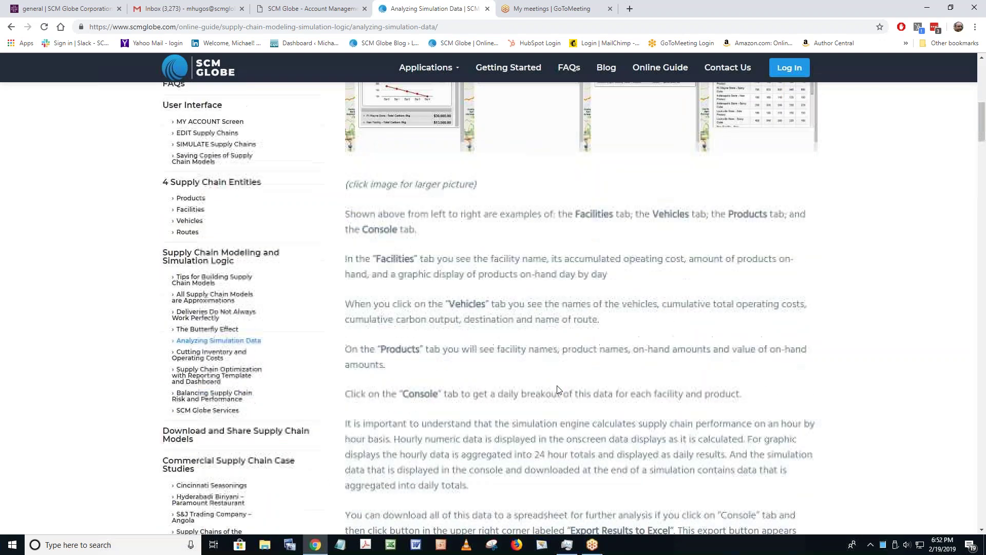
scroll(566, 309, up, 4)
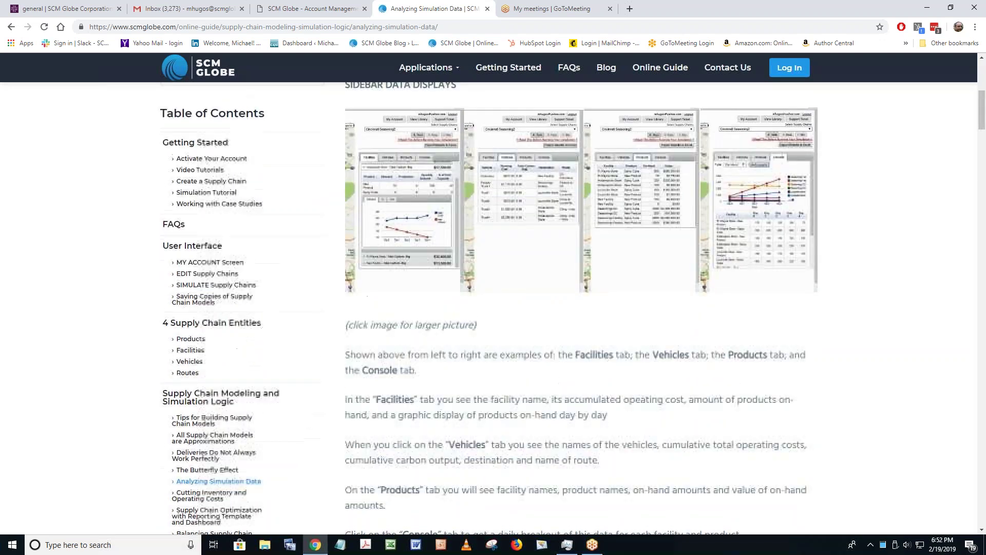
scroll(565, 308, down, 3)
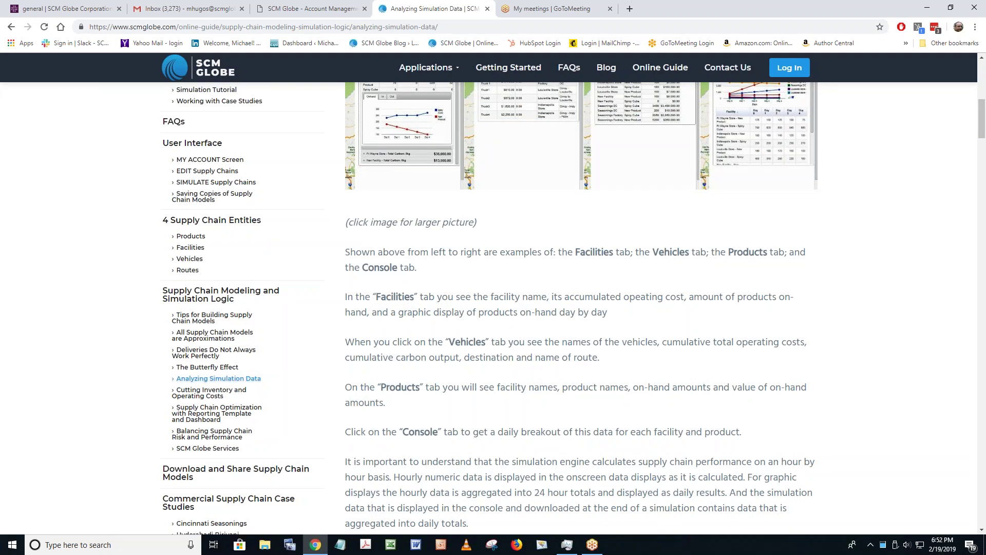
Step: Read the guide's explanations of the data tabs, big-picture analysis, on-hand inventory graph patterns and spreadsheet calculation tips
scroll(569, 308, down, 3)
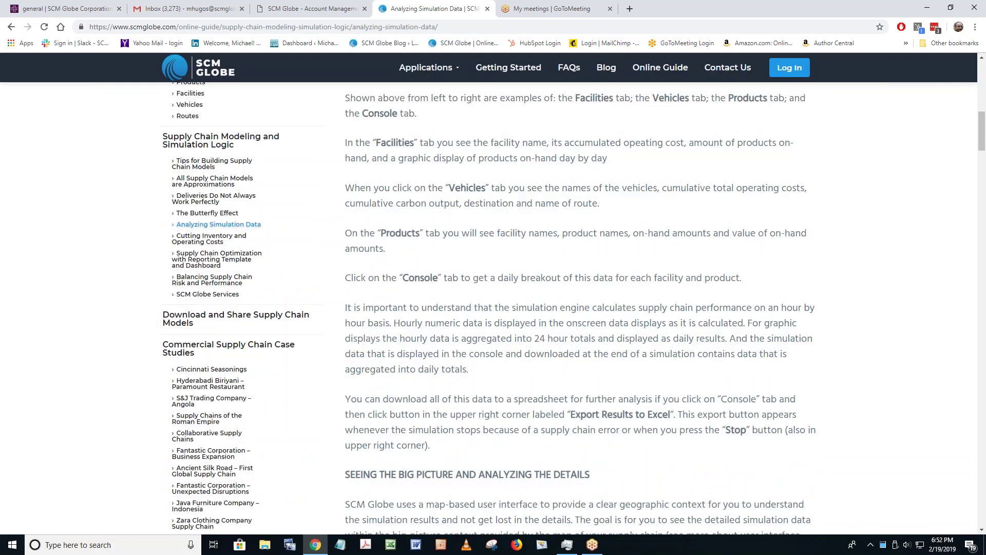
scroll(569, 308, down, 3)
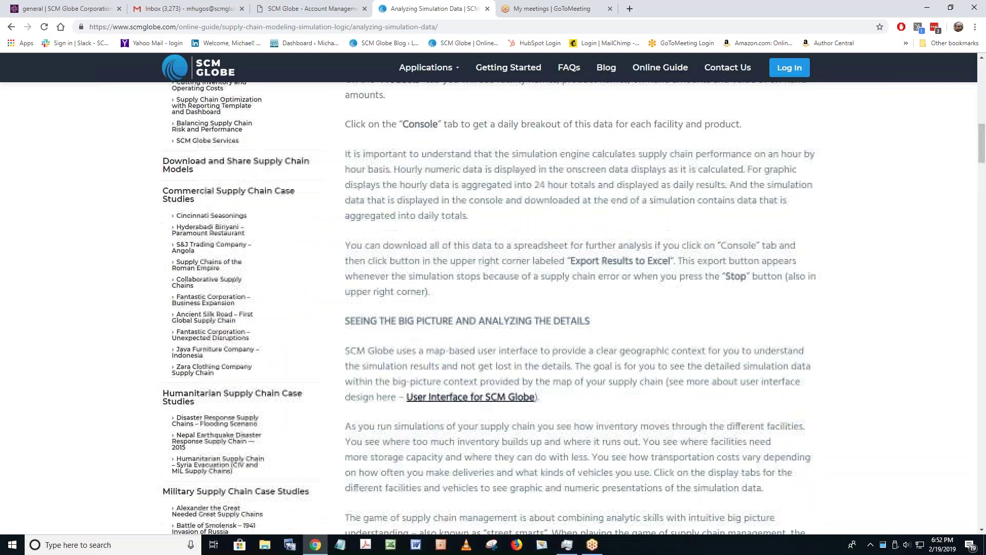
scroll(569, 308, down, 2)
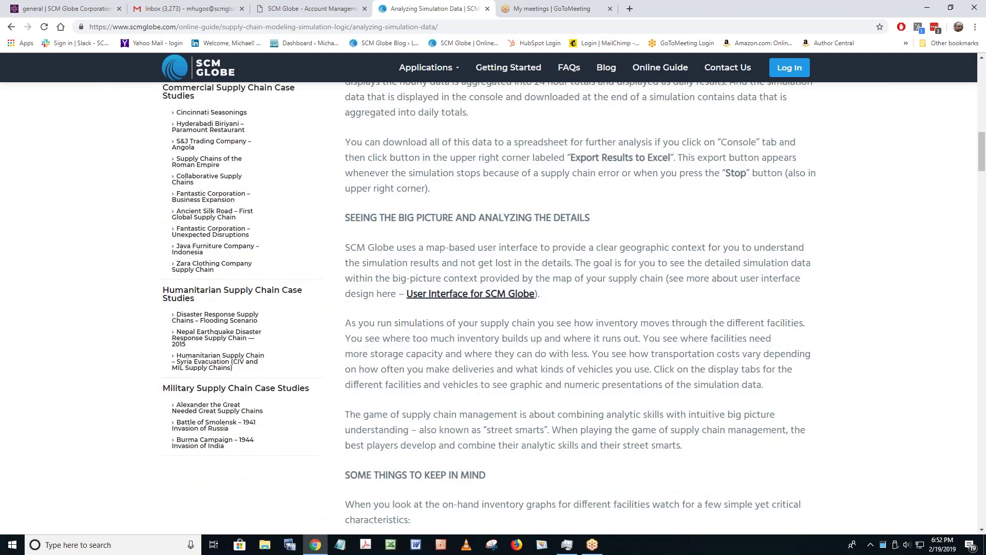
scroll(359, 401, down, 5)
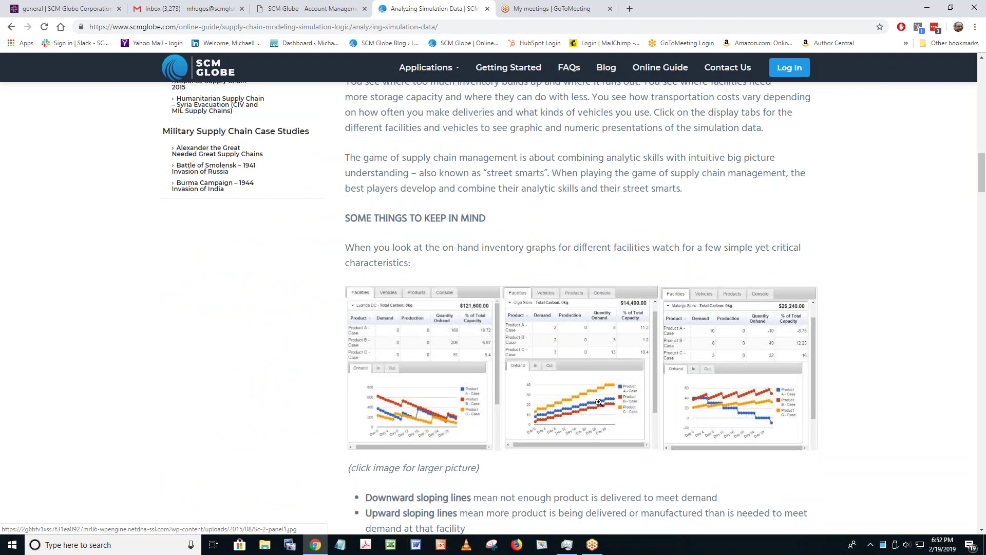
scroll(595, 377, down, 4)
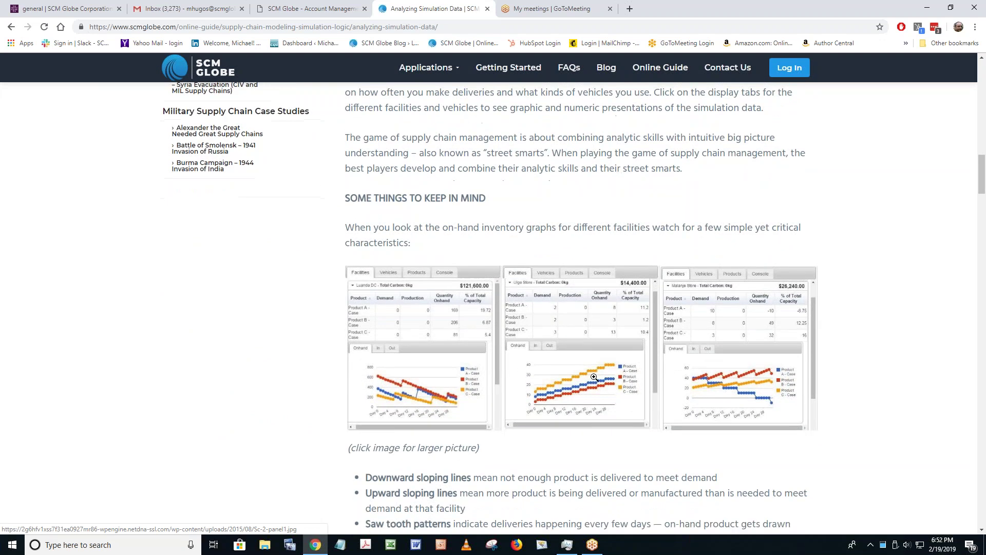
scroll(580, 308, down, 6)
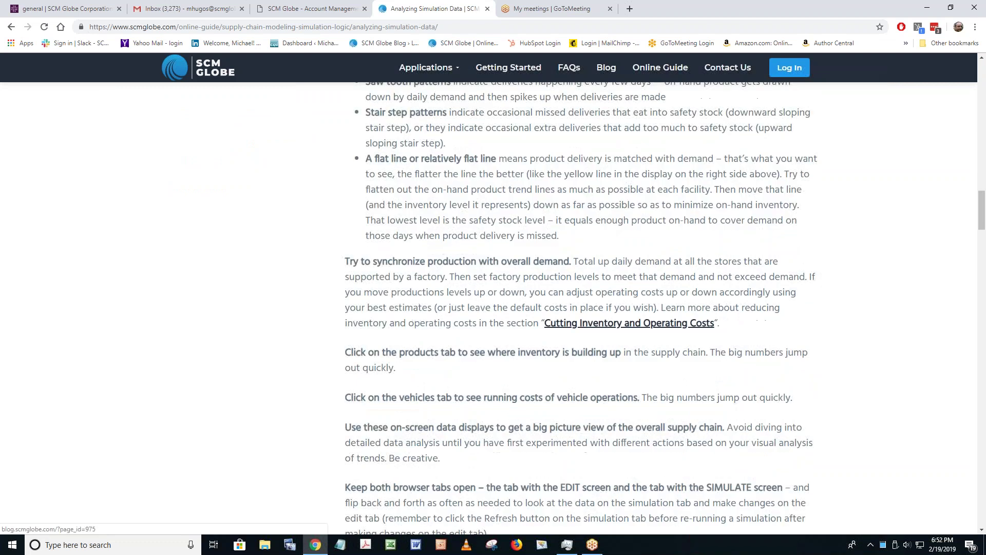
scroll(580, 308, down, 10)
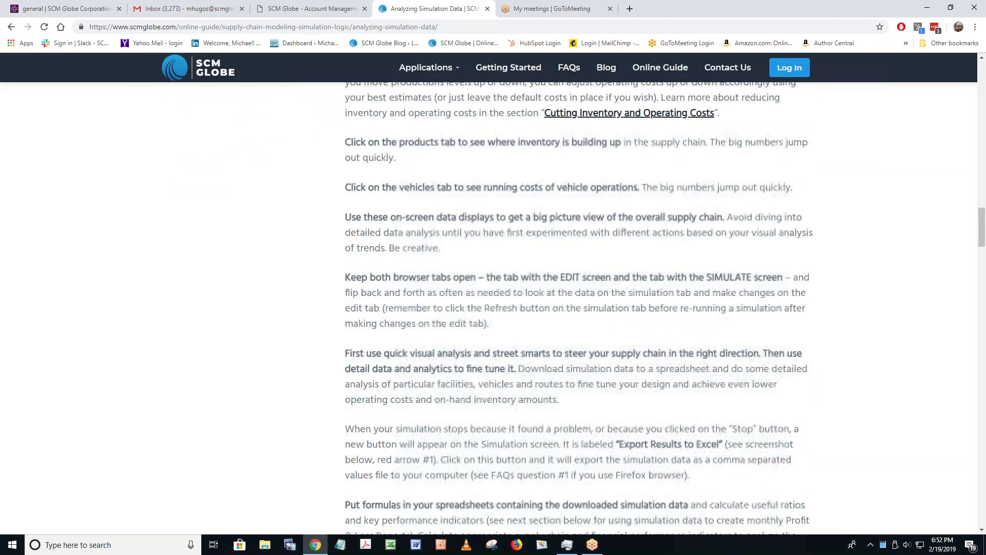
scroll(506, 365, down, 3)
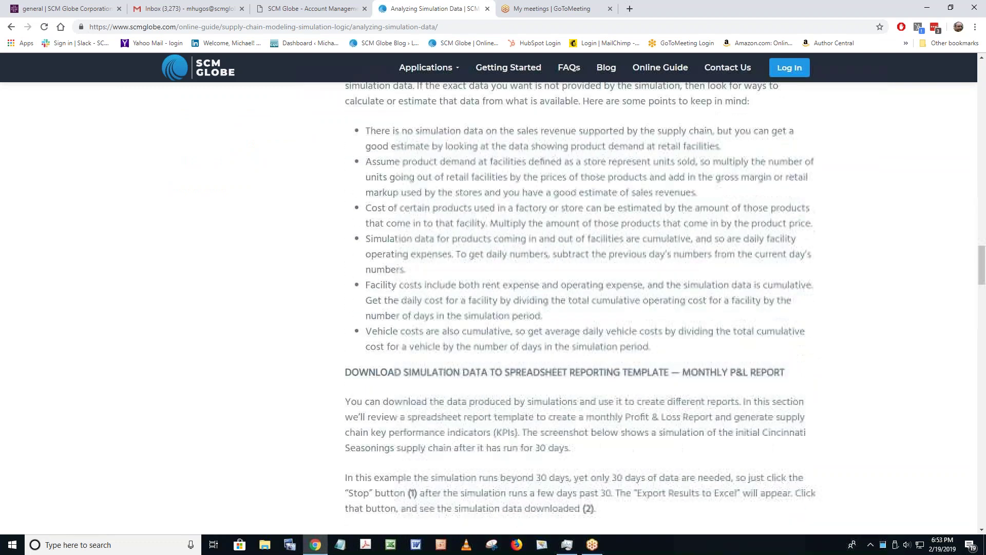
Step: Highlight the heading on downloading simulation data to the reporting template, and review the export example, data sections and trimming of extra days
drag(353, 329, 781, 329)
scroll(782, 330, down, 4)
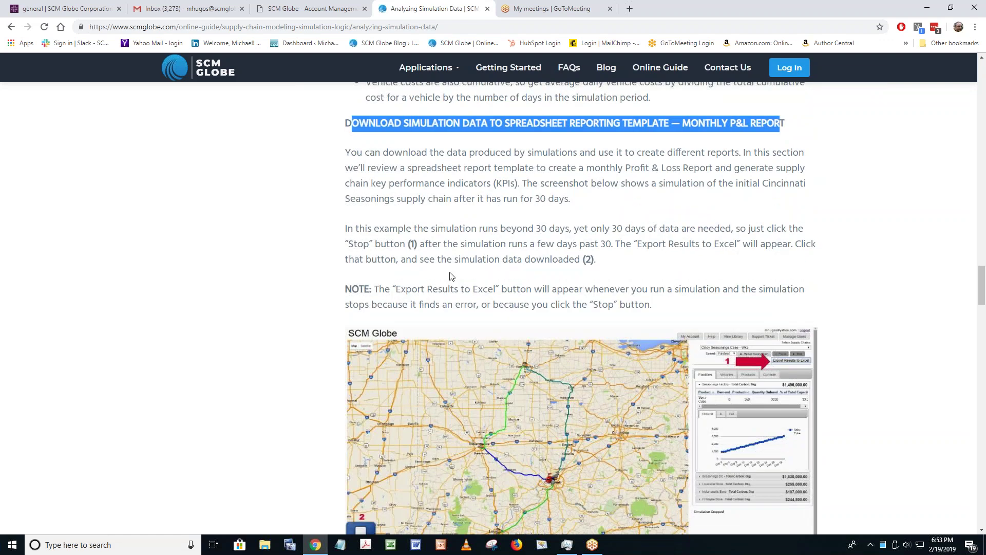
scroll(457, 170, down, 1)
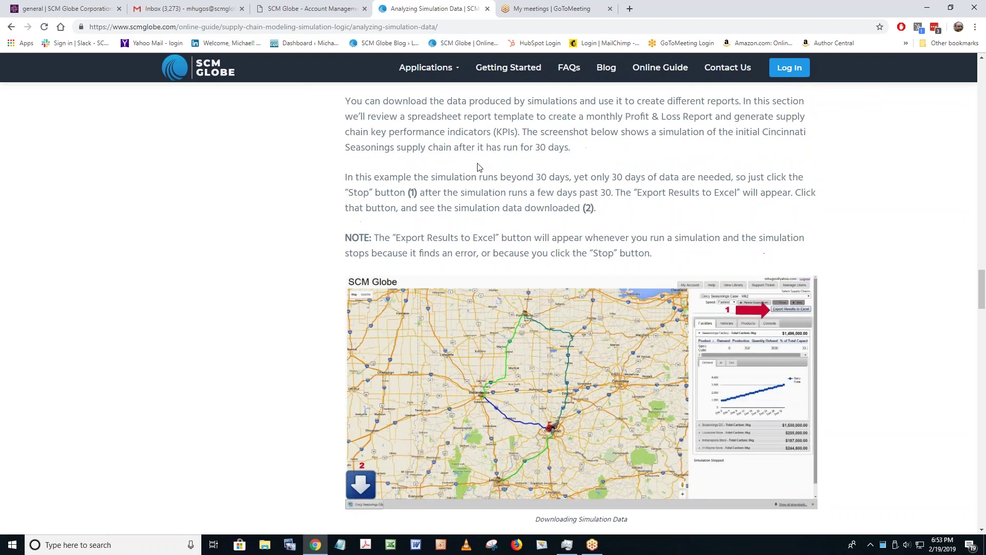
scroll(450, 267, down, 3)
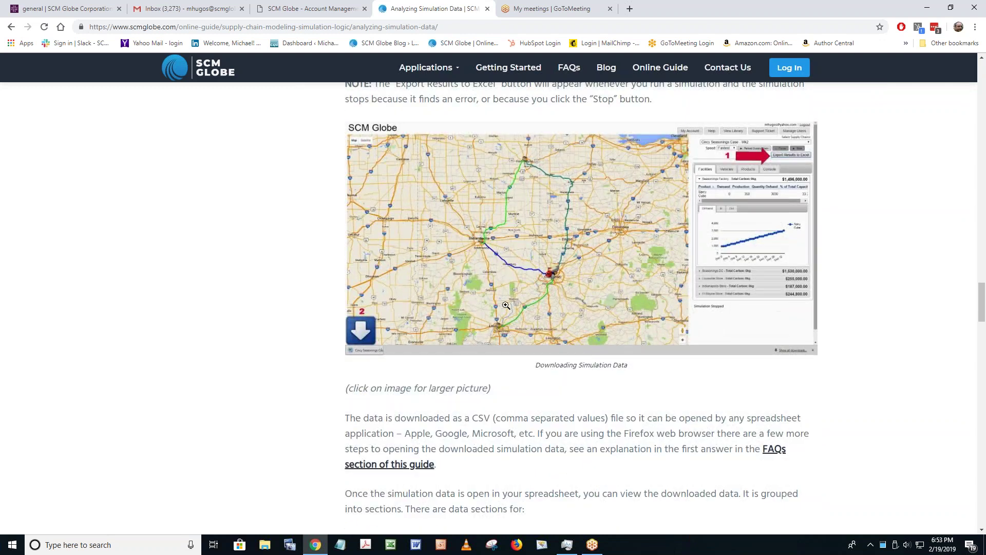
scroll(524, 257, down, 4)
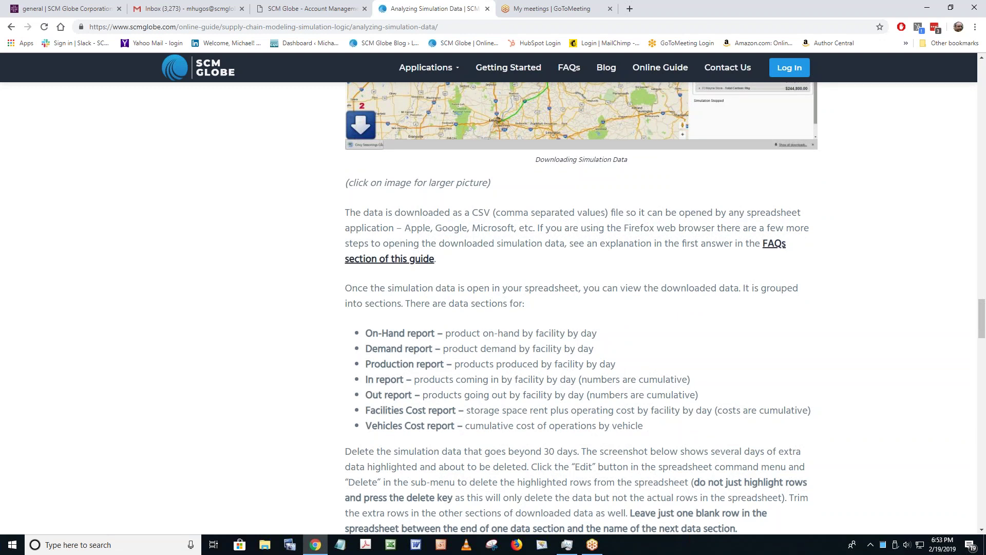
scroll(524, 267, down, 2)
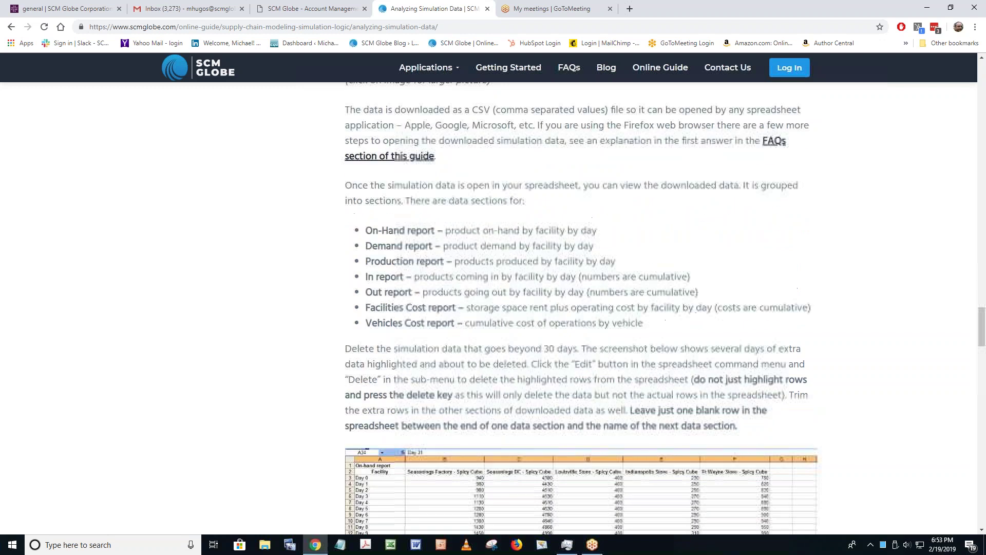
scroll(458, 219, down, 6)
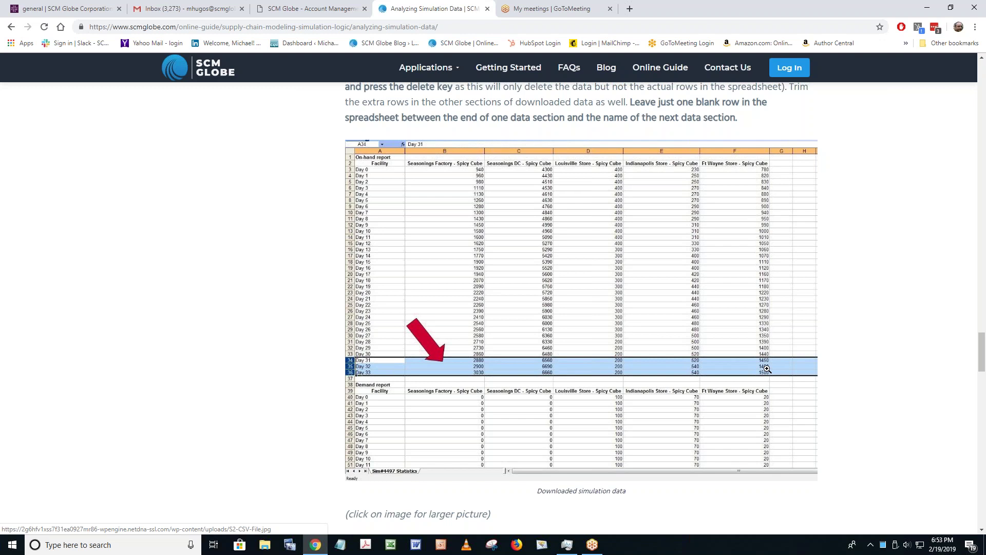
scroll(767, 368, down, 4)
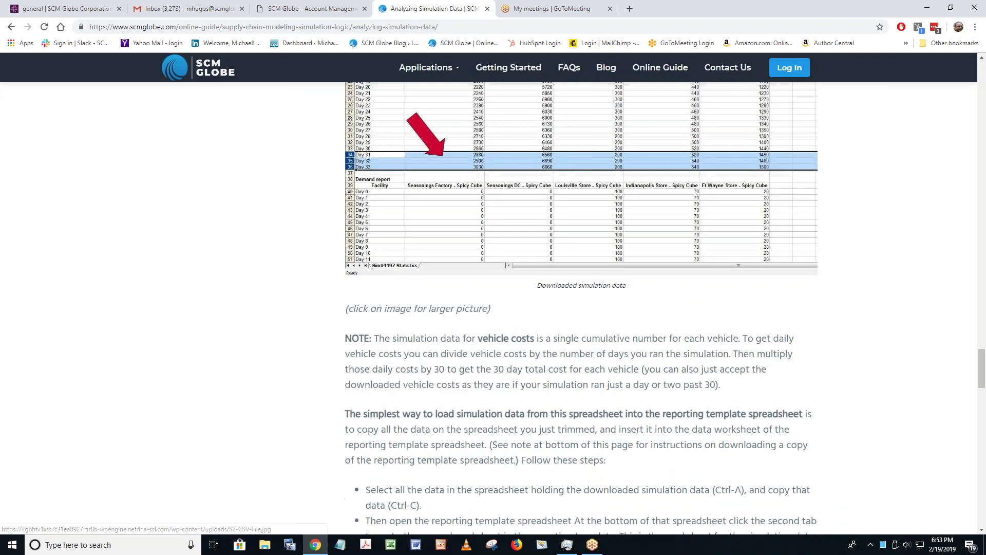
Step: Enlarge the Cincinnati Seasonings Month 1 performance report image, close it and read on to the Profit & Loss template download section
scroll(655, 411, down, 7)
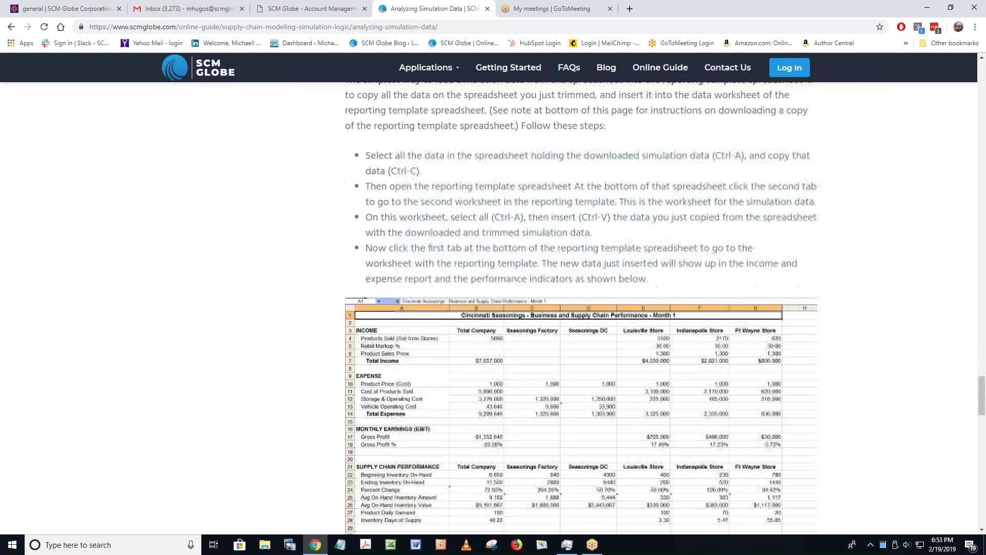
click(655, 411)
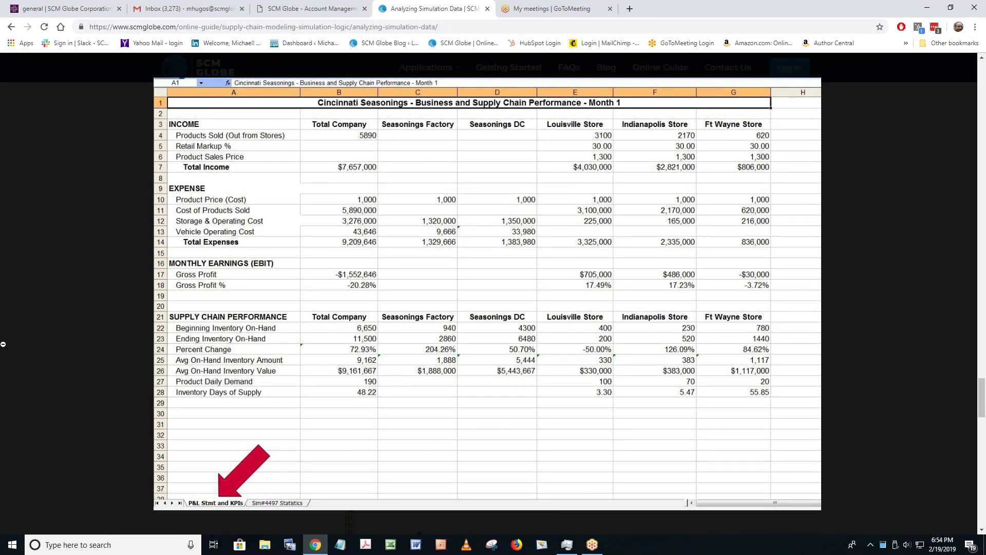
click(66, 345)
scroll(66, 345, down, 10)
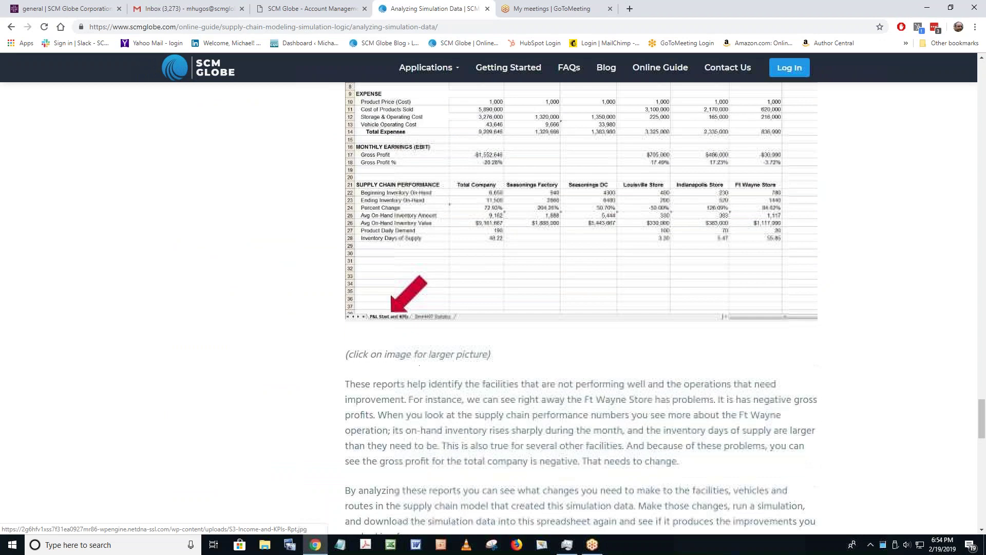
scroll(567, 355, down, 1)
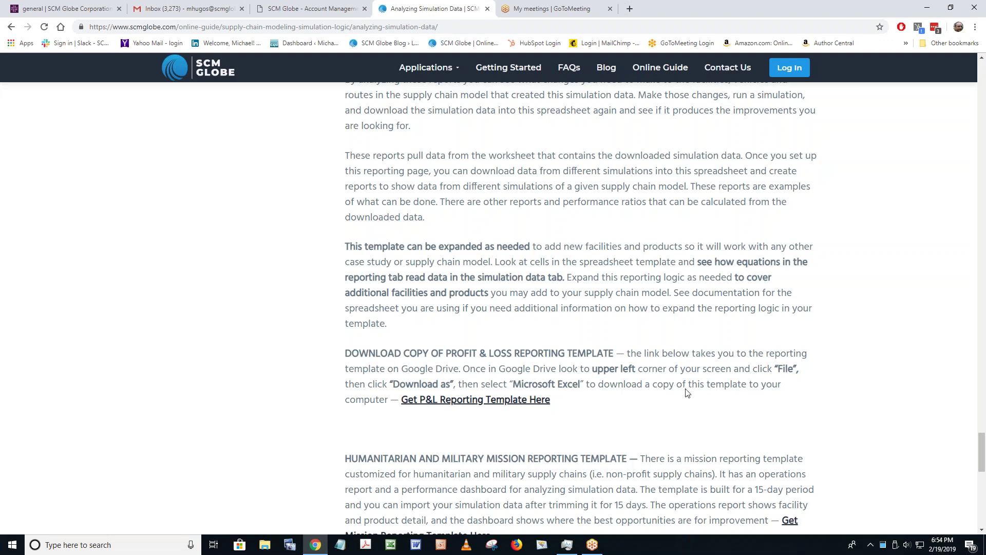
Step: Open the P&L Reporting Template in Google Sheets and download a copy in Microsoft Excel (.xlsx) format
click(467, 400)
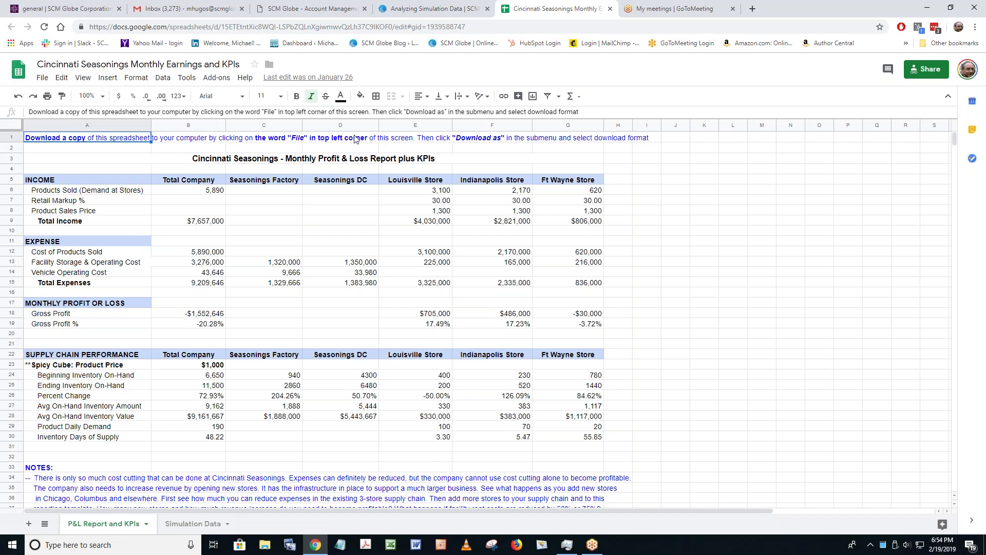
click(41, 80)
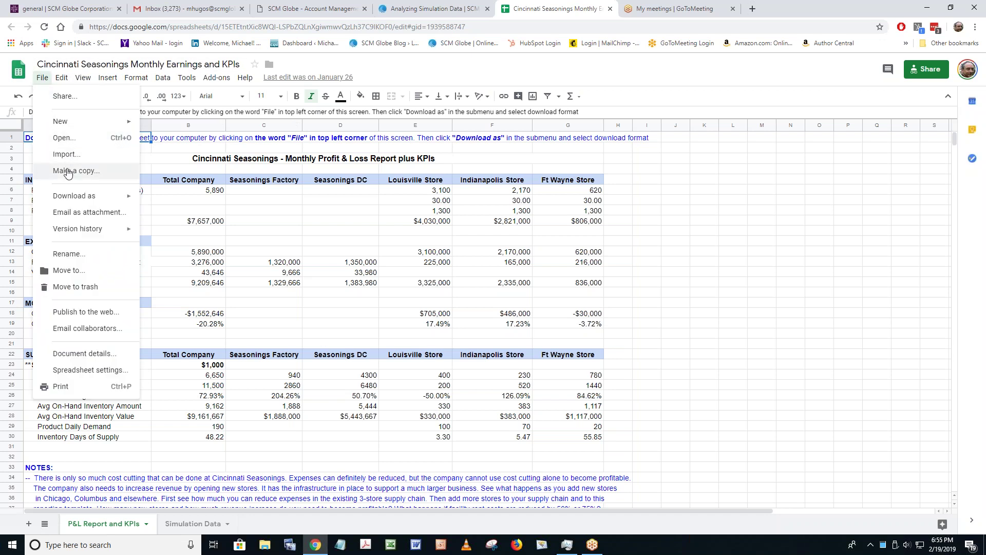
mouse_move(64, 201)
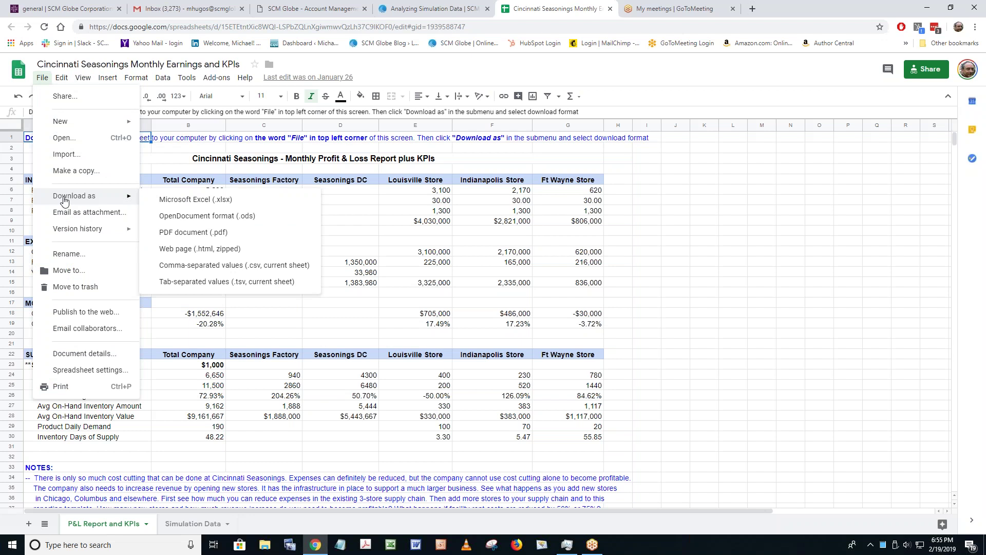
click(191, 205)
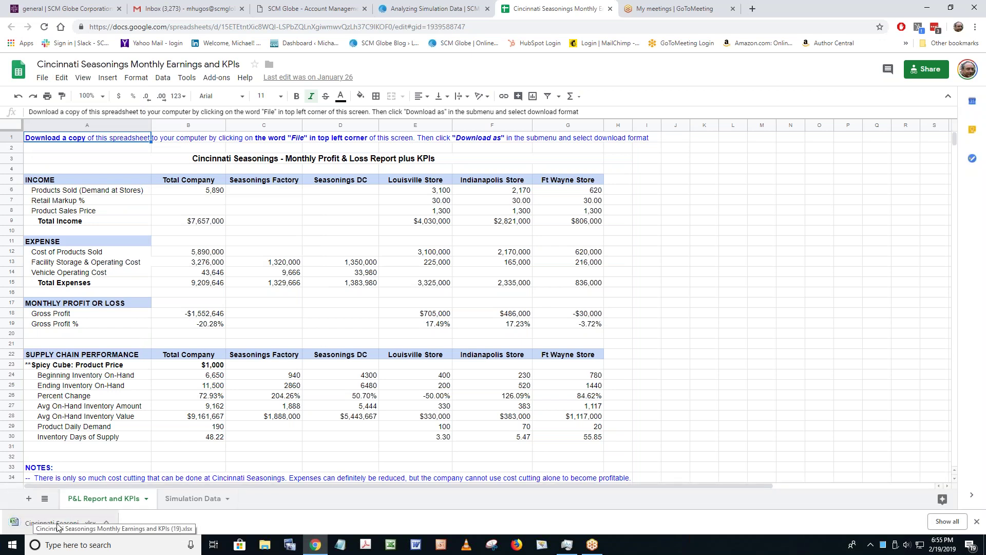
Step: Open the downloaded Cincinnati Seasonings workbook in Excel and delete the download instruction row above the report title
click(24, 523)
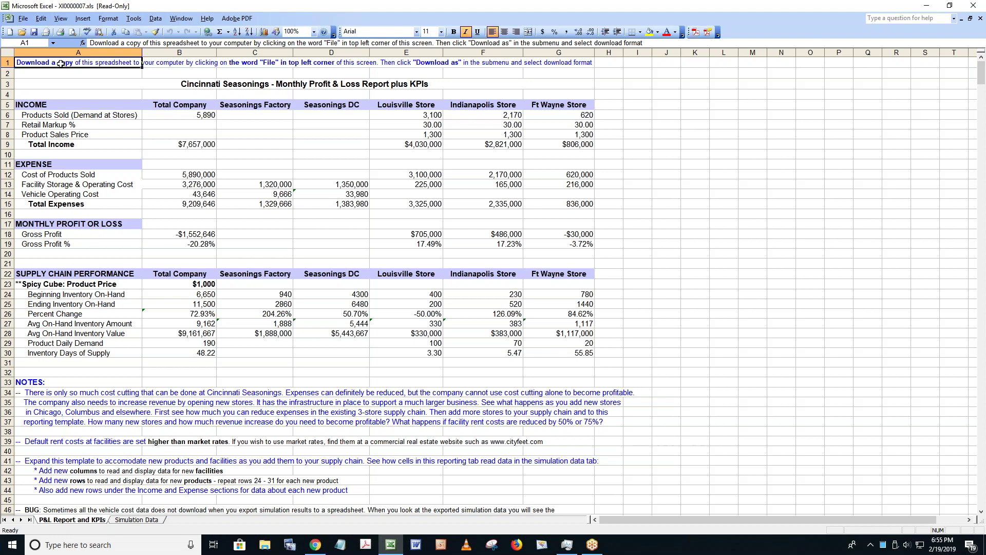
click(8, 62)
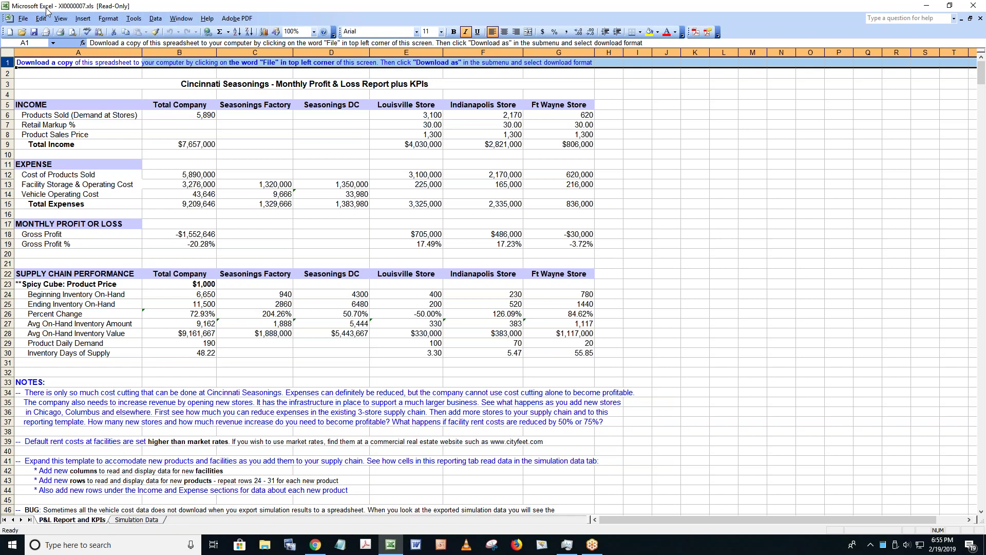
click(40, 19)
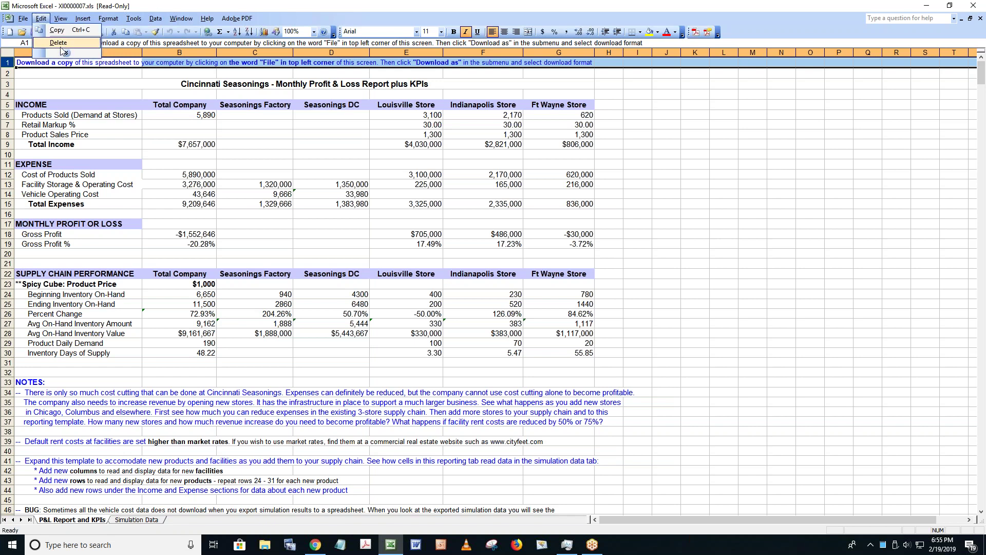
click(73, 45)
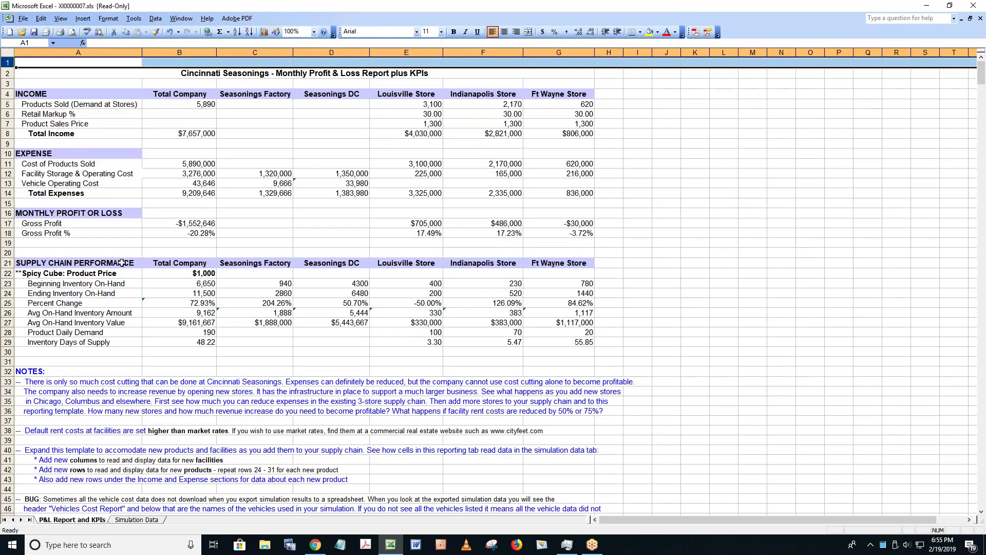
Step: Review the report's notes, the Louisville Store gross profit formula, the Seasonings DC storage cost reference and the Simulation Data sheet
click(57, 388)
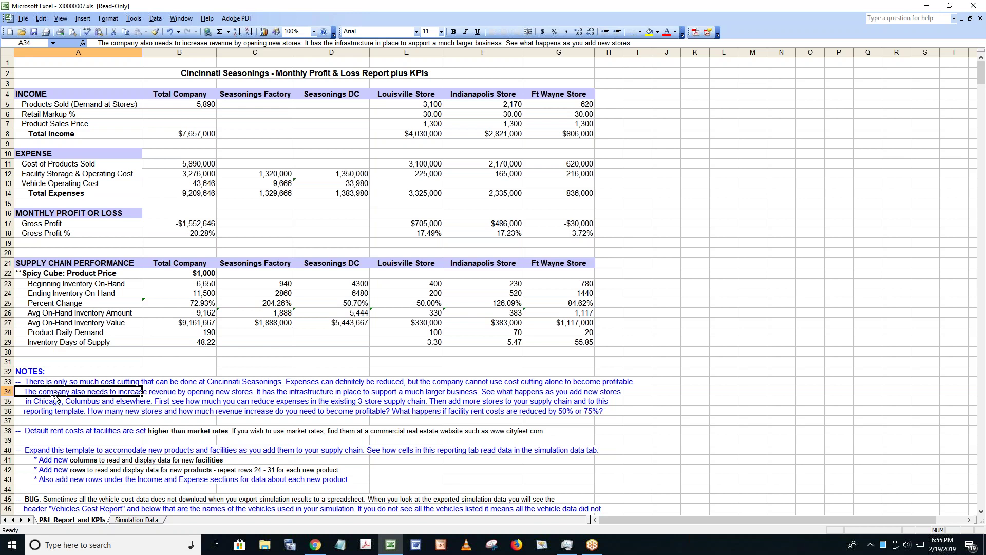
click(61, 452)
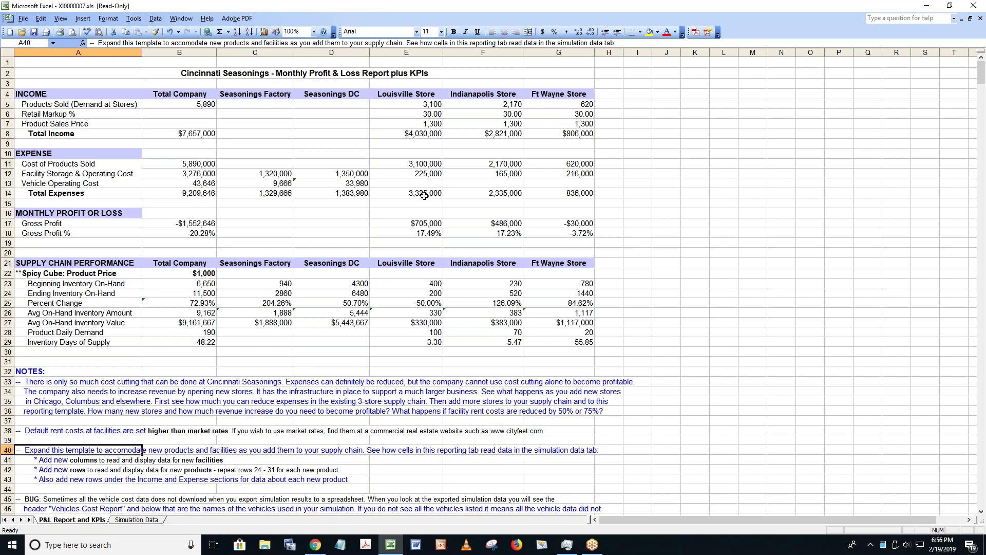
click(422, 229)
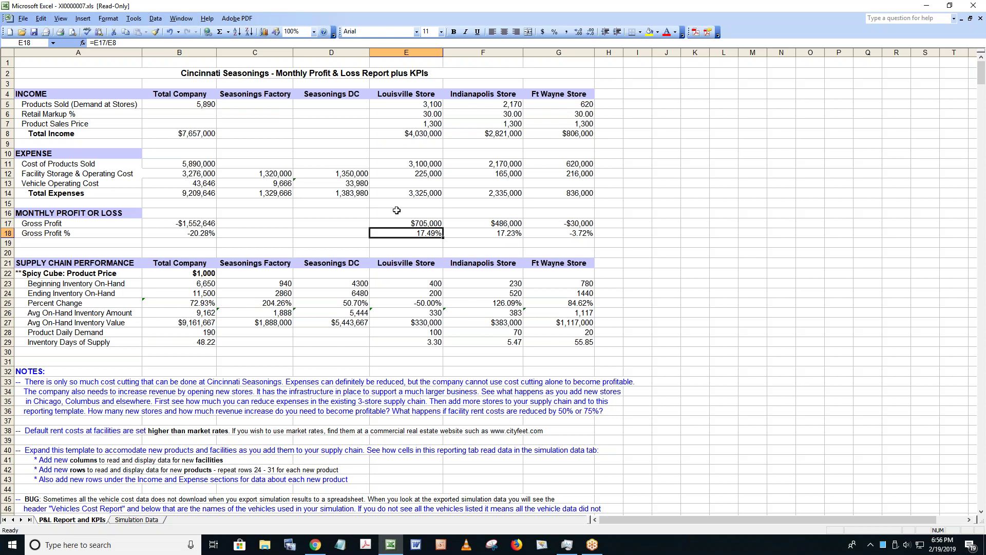
click(354, 174)
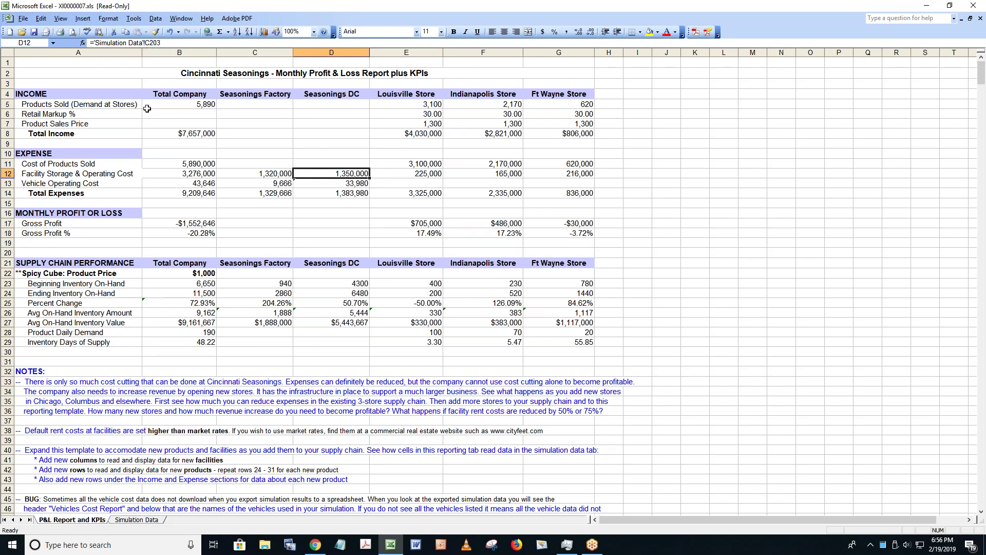
click(136, 520)
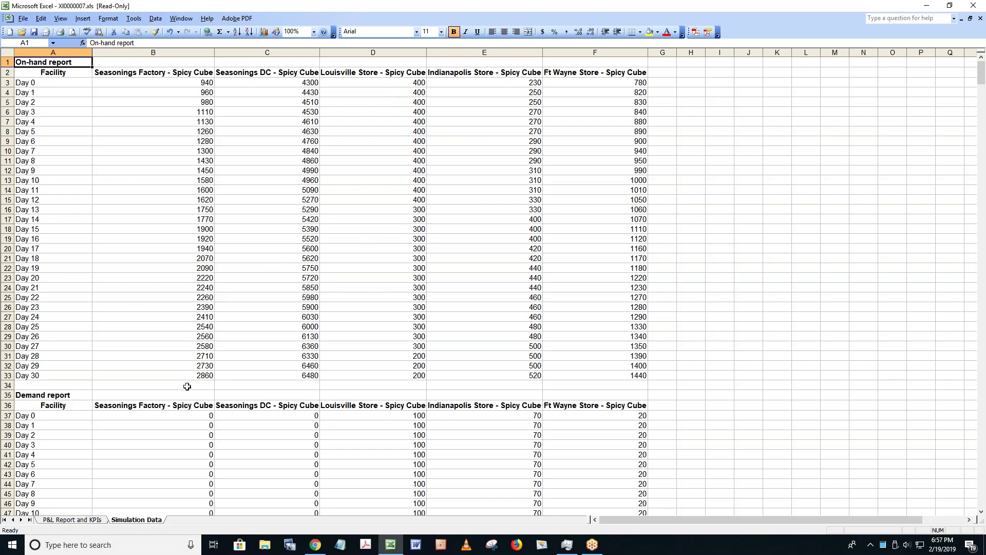
click(74, 520)
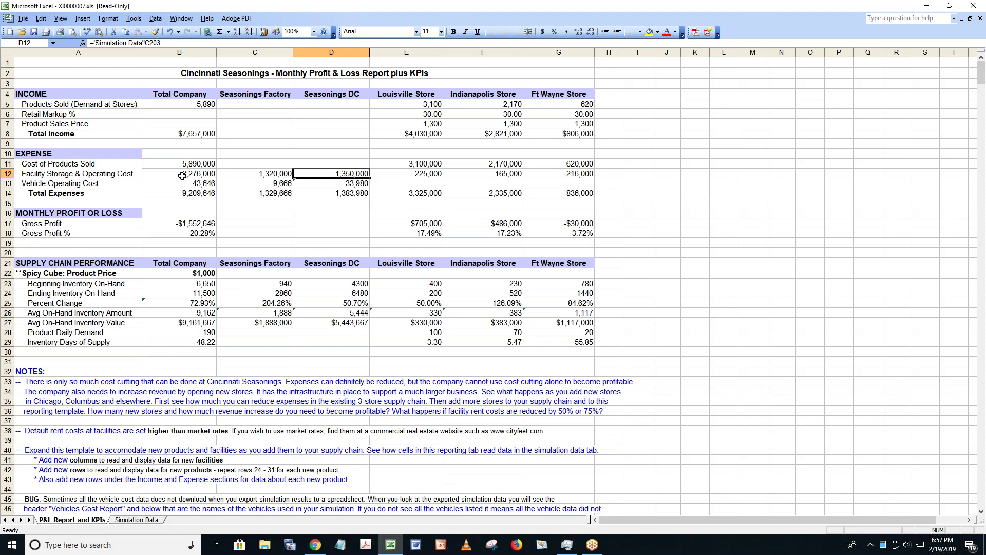
click(187, 152)
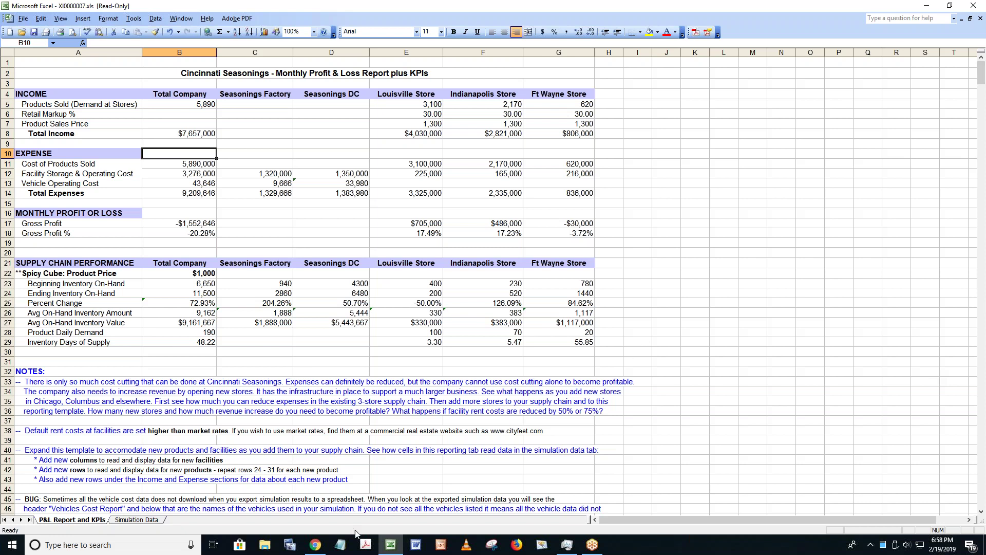
click(313, 545)
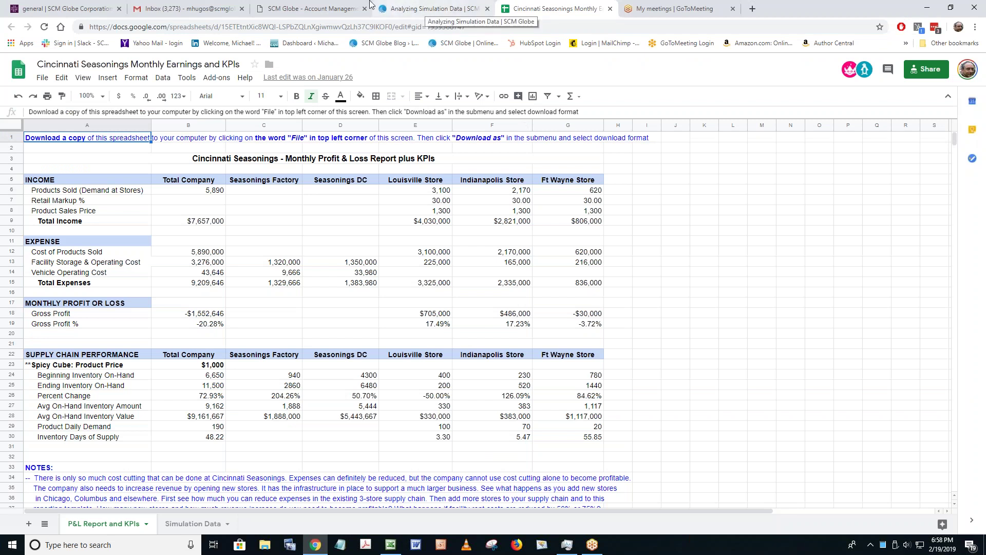
click(322, 8)
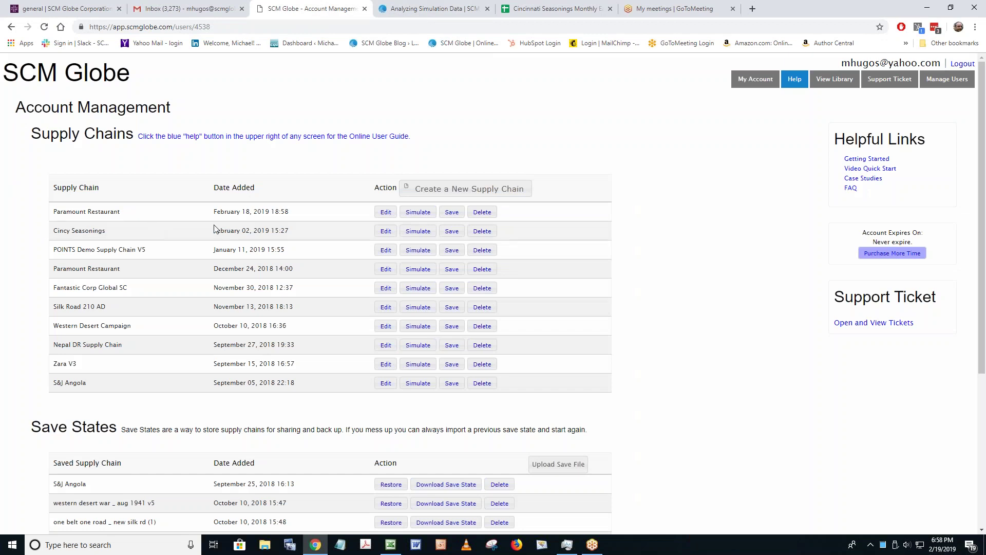
click(380, 234)
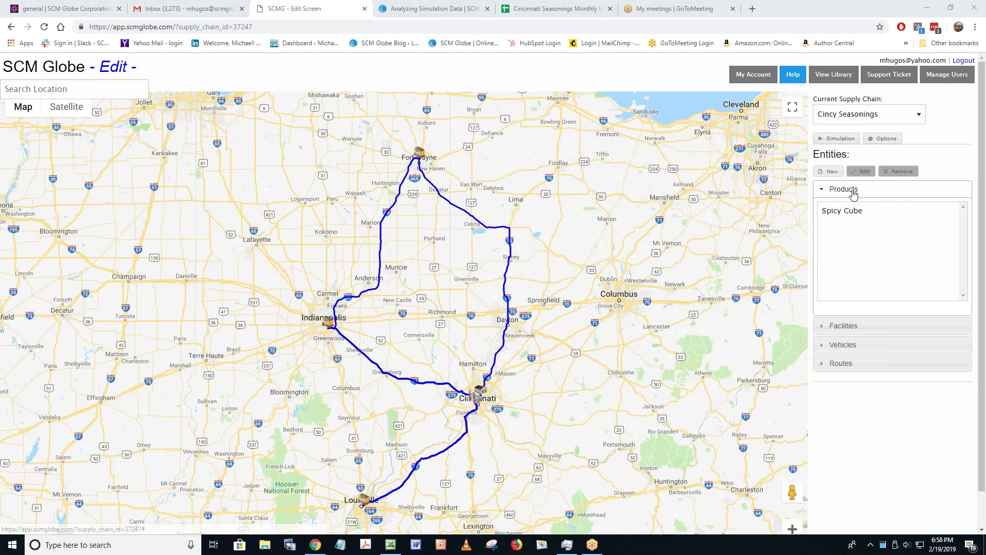
Step: Run the Cincy Seasonings simulation until it stops and dismiss the storage capacity alert
click(836, 138)
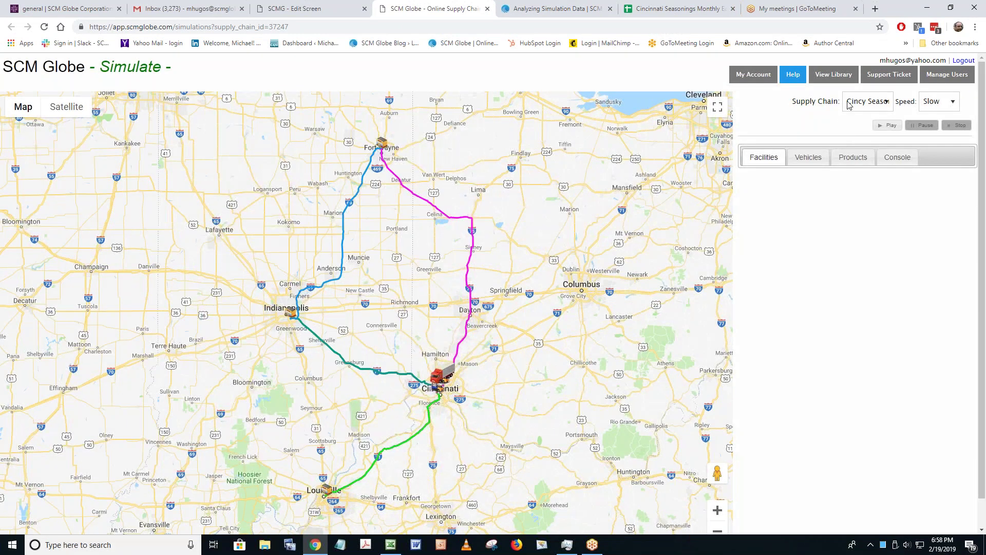
click(888, 129)
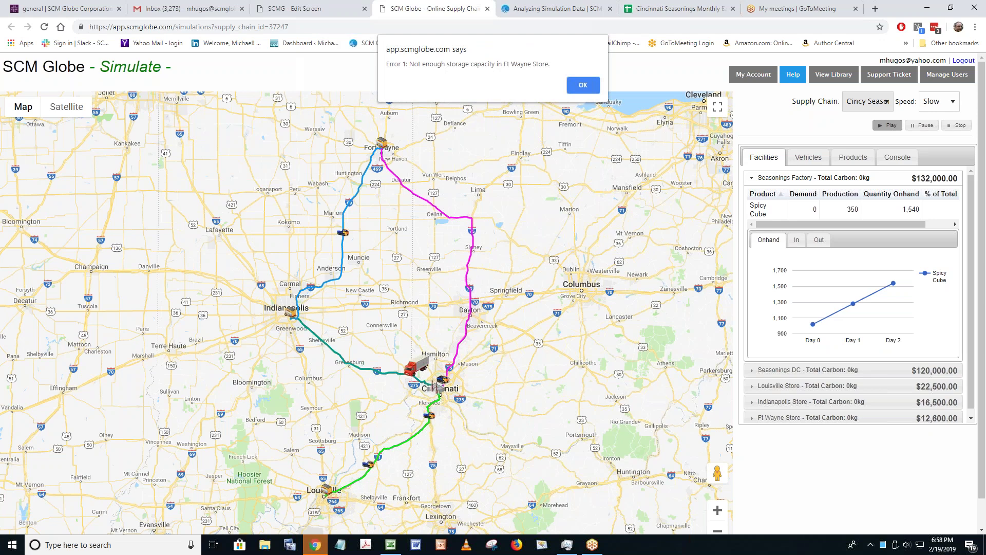
click(570, 87)
click(570, 86)
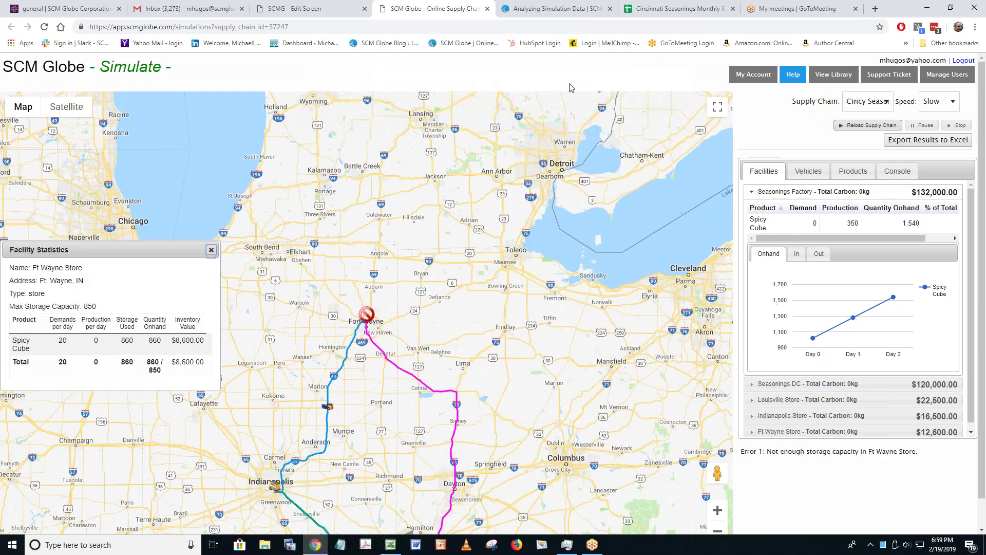
drag(450, 204, 482, 61)
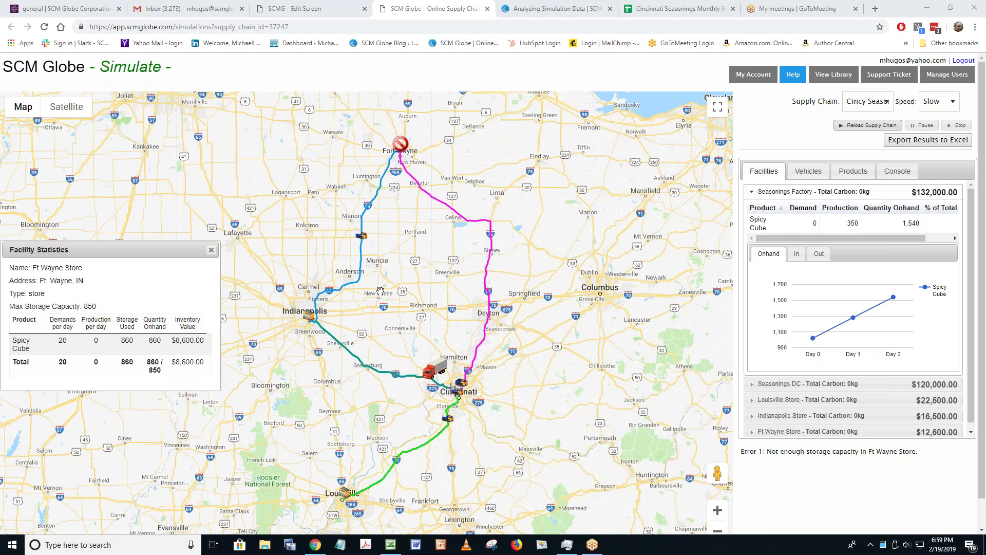
Step: Open the Cincinnati Seasonings case study in the Online Guide and read its supply chain diagram, five drivers and model introduction
click(547, 6)
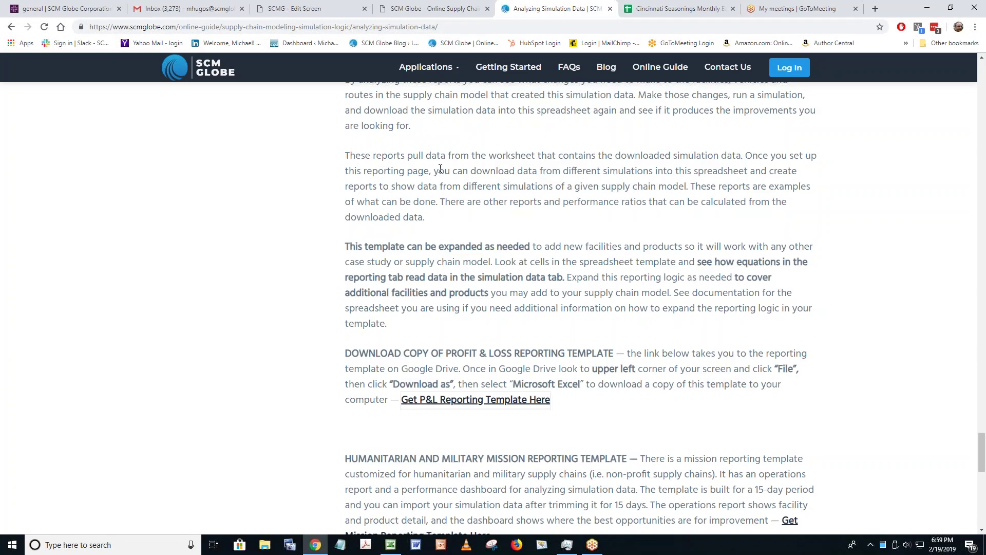
scroll(440, 170, up, 15)
scroll(440, 169, up, 15)
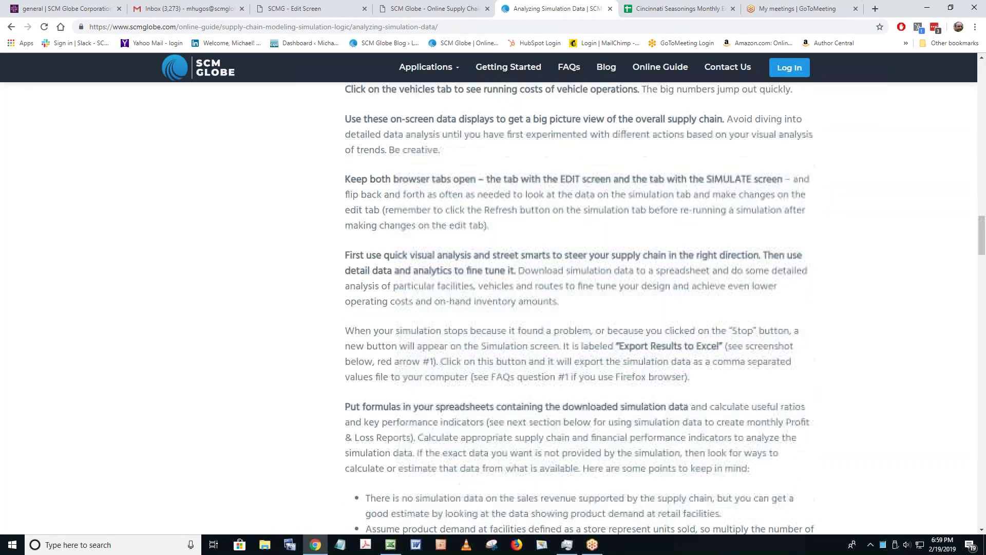
scroll(440, 180, down, 4)
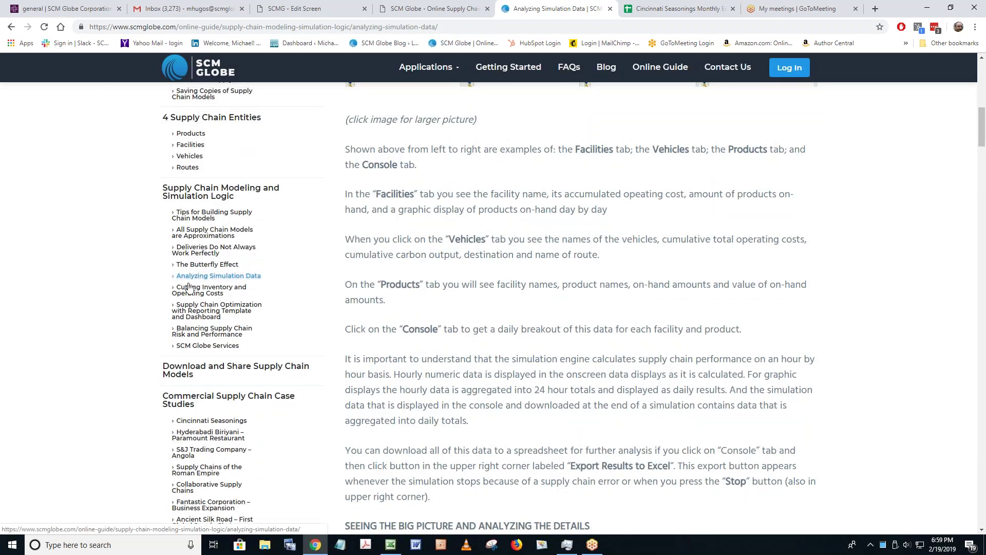
scroll(221, 359, down, 1)
click(222, 369)
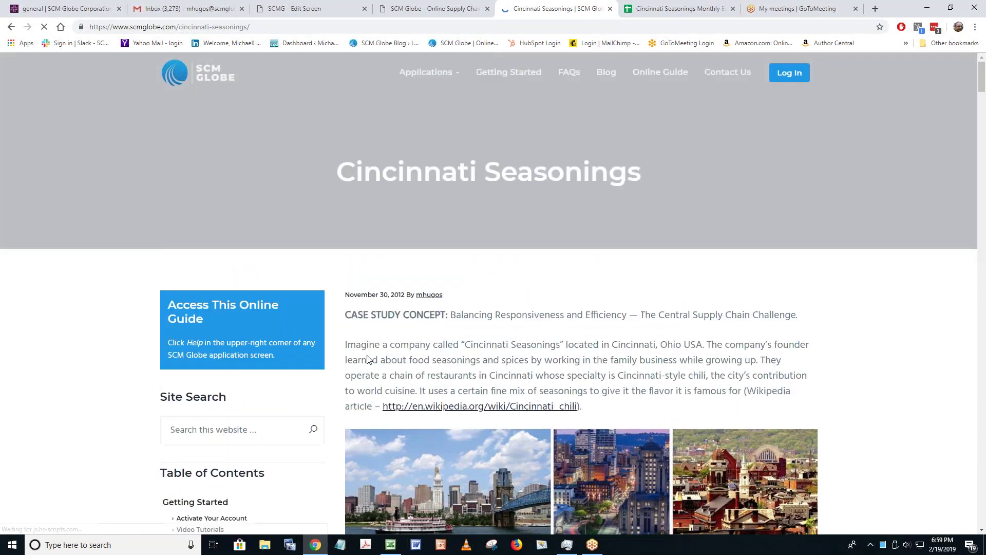
scroll(493, 307, down, 7)
scroll(493, 306, down, 4)
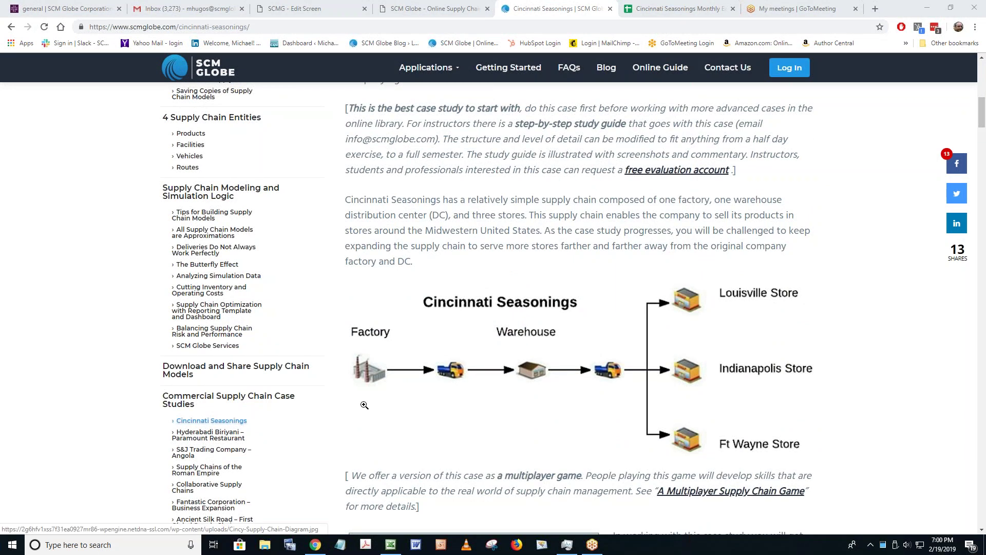
scroll(403, 383, down, 3)
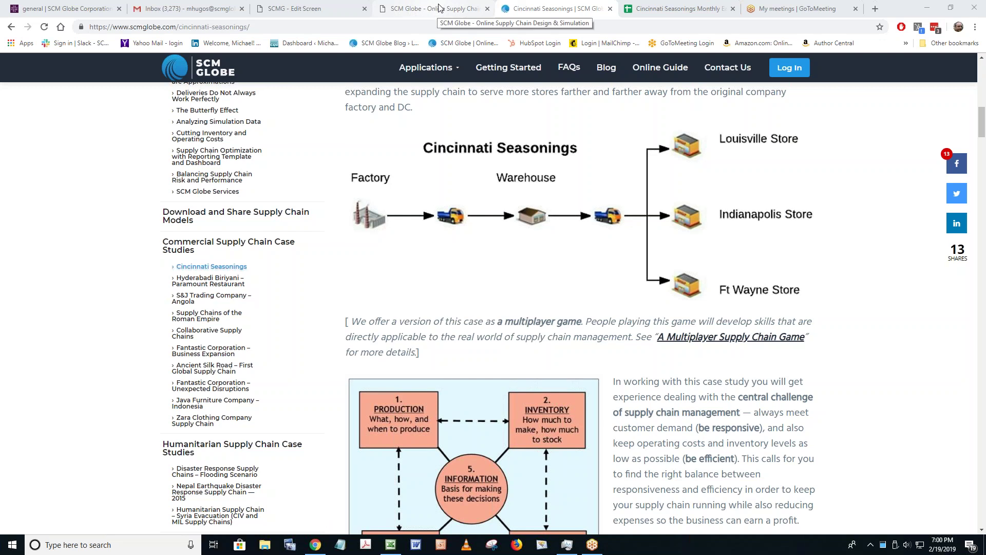
scroll(575, 233, down, 8)
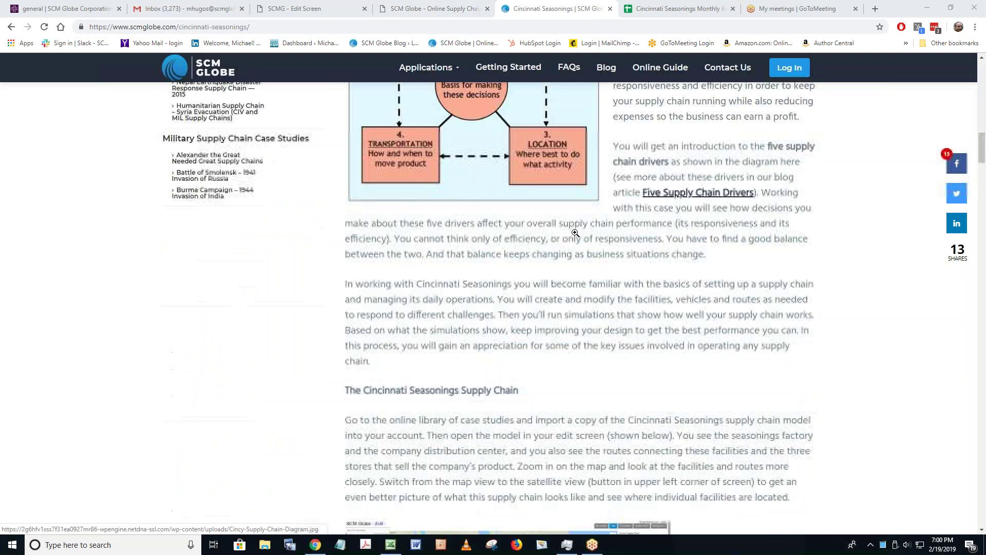
scroll(576, 233, down, 2)
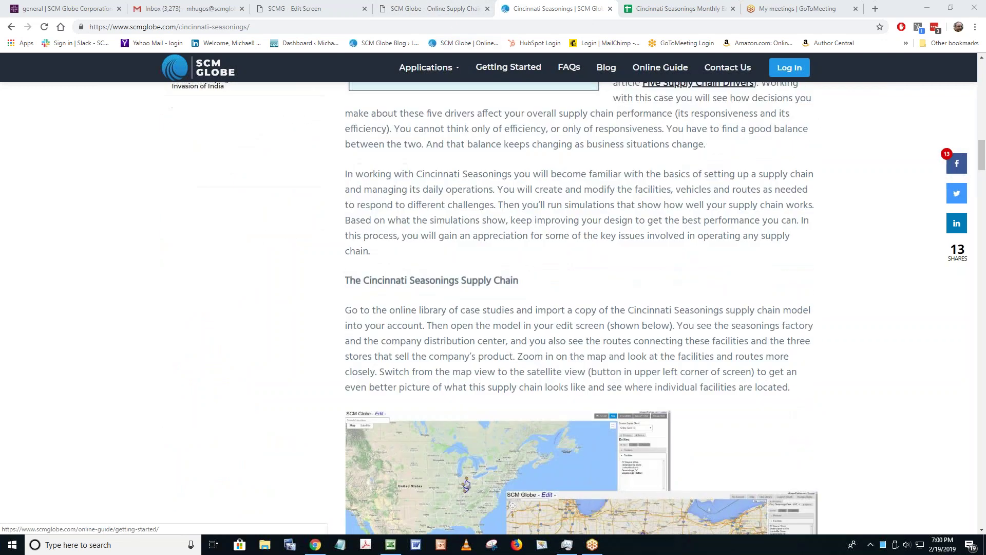
Step: Inspect the Seasonings Factory's daily on-hand graph in the stopped simulation and close the Ft Wayne Store statistics
click(424, 12)
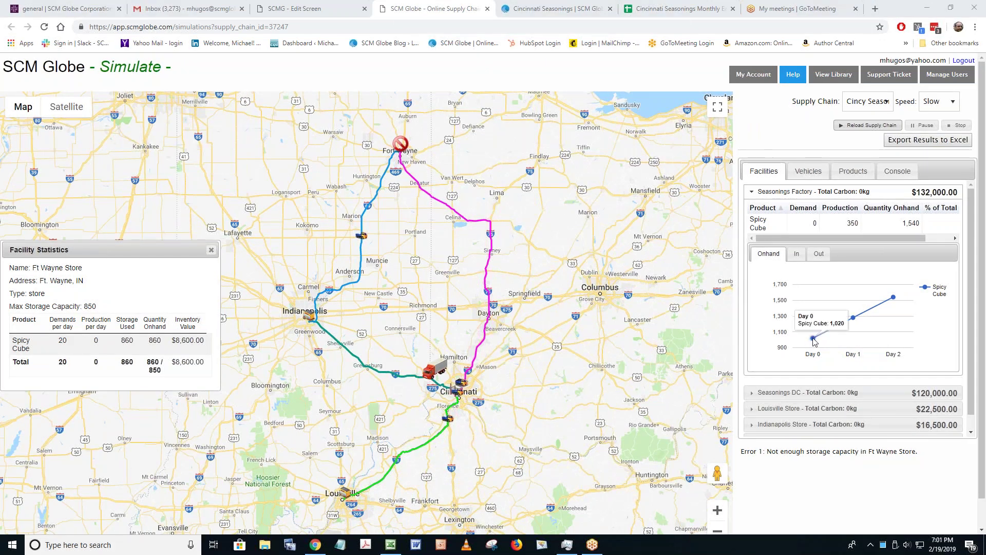
mouse_move(901, 299)
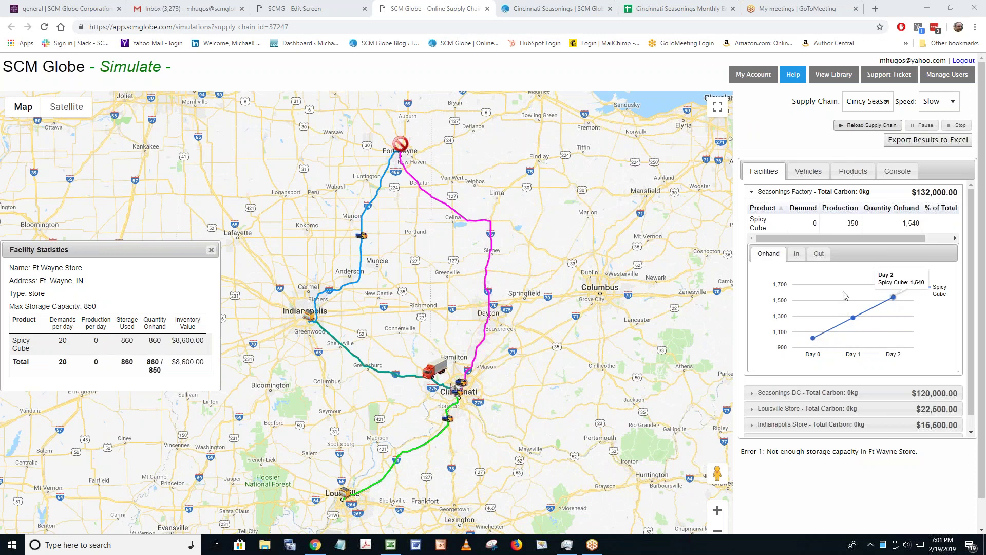
click(210, 251)
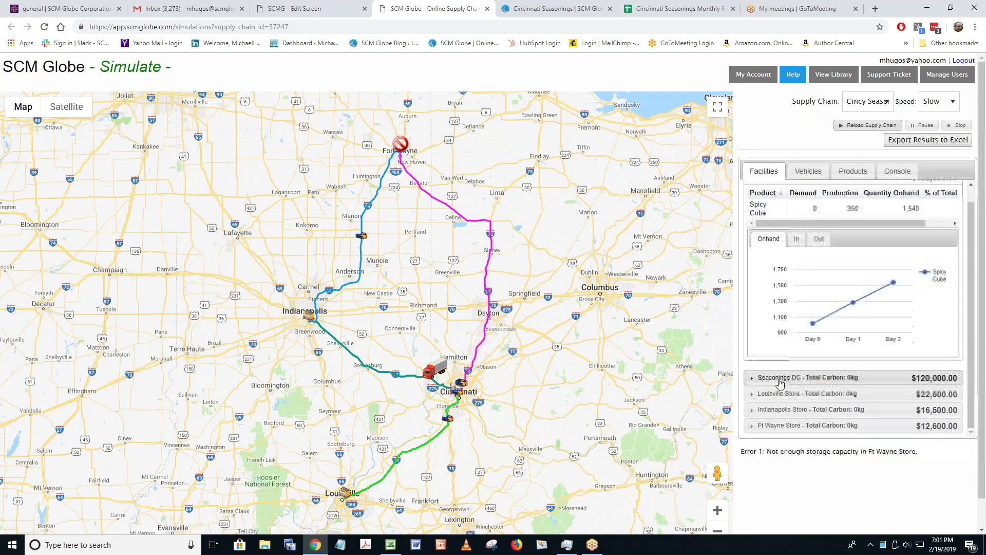
scroll(780, 396, down, 1)
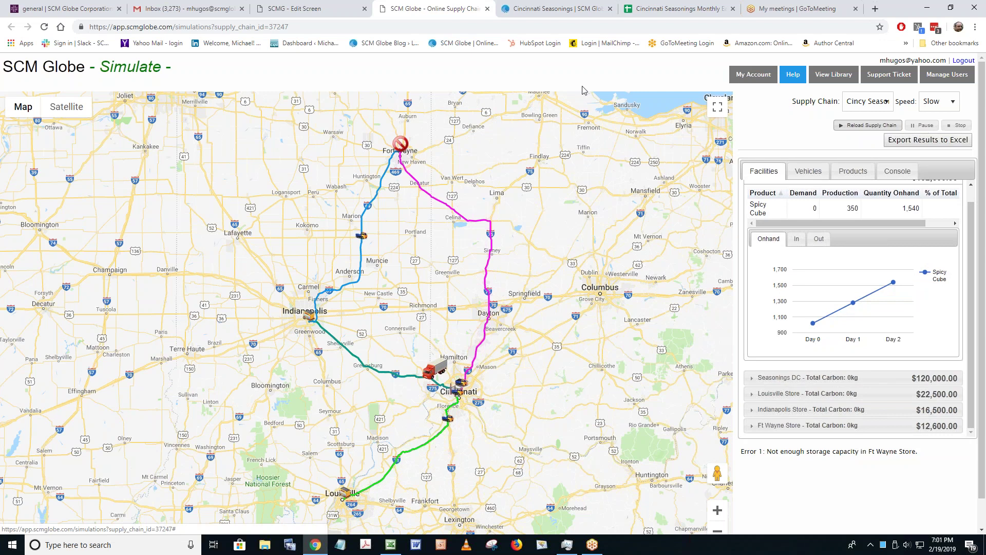
Step: Set the Ft Wayne Store's maximum storage capacity to 1600 m³ in the supply chain model and save the update
click(306, 8)
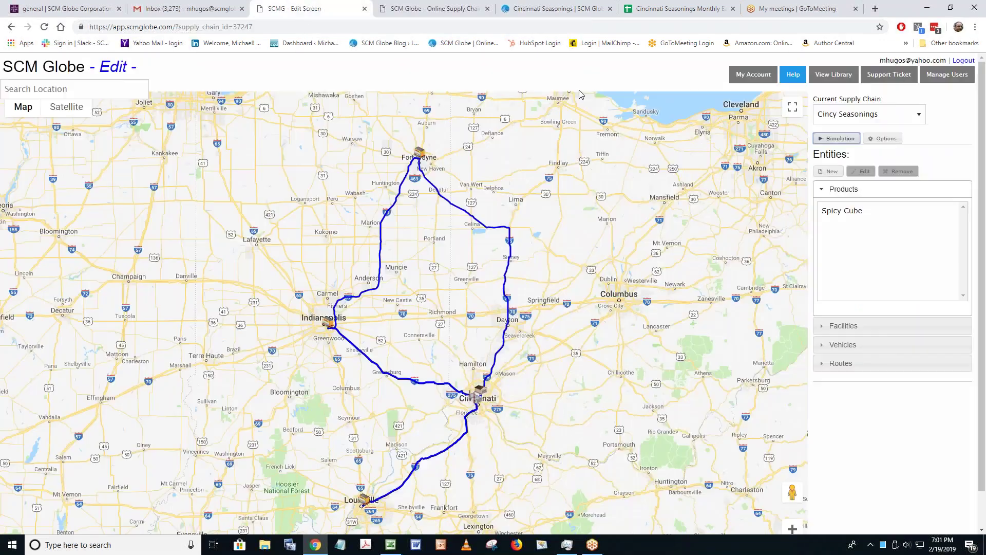
click(838, 333)
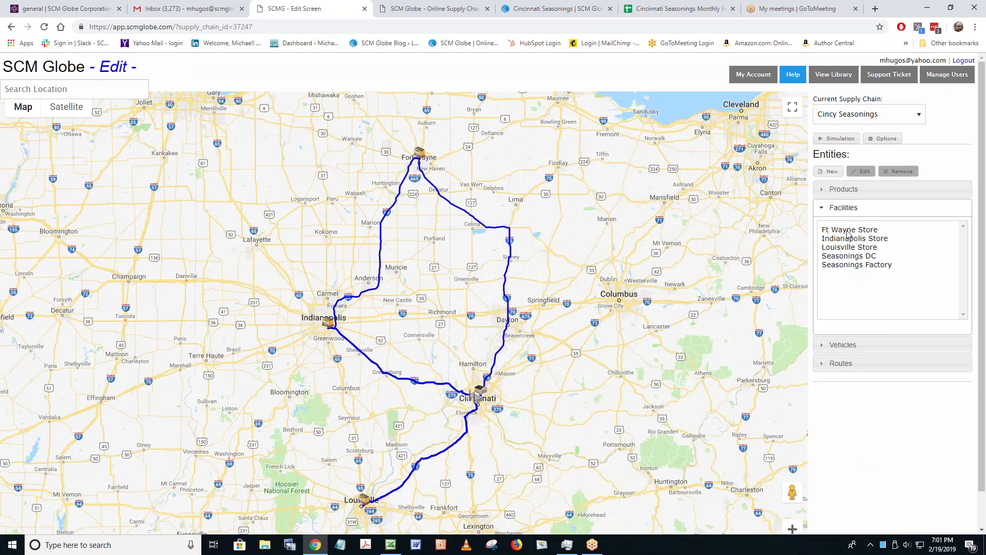
double_click(849, 231)
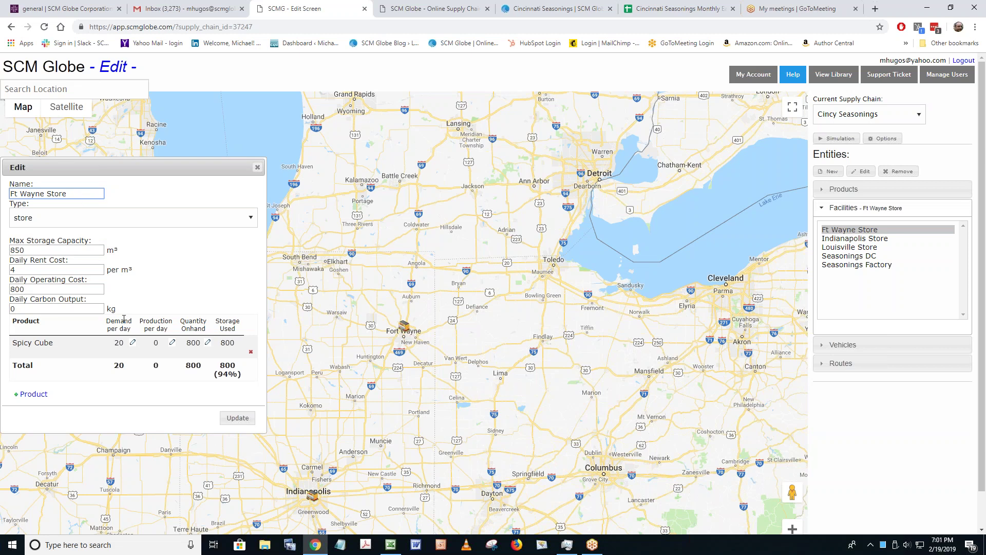
drag(30, 249, 3, 244)
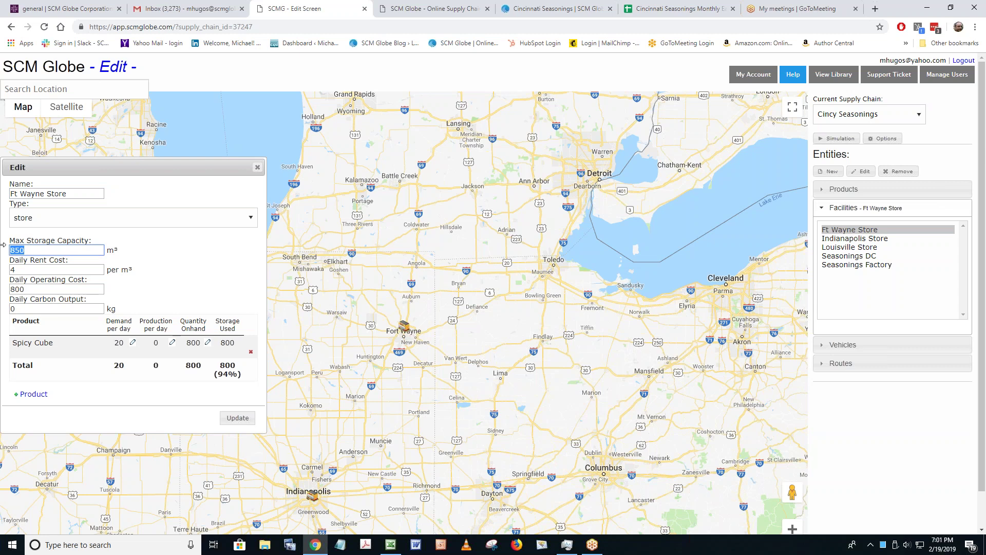
text(1600)
click(229, 424)
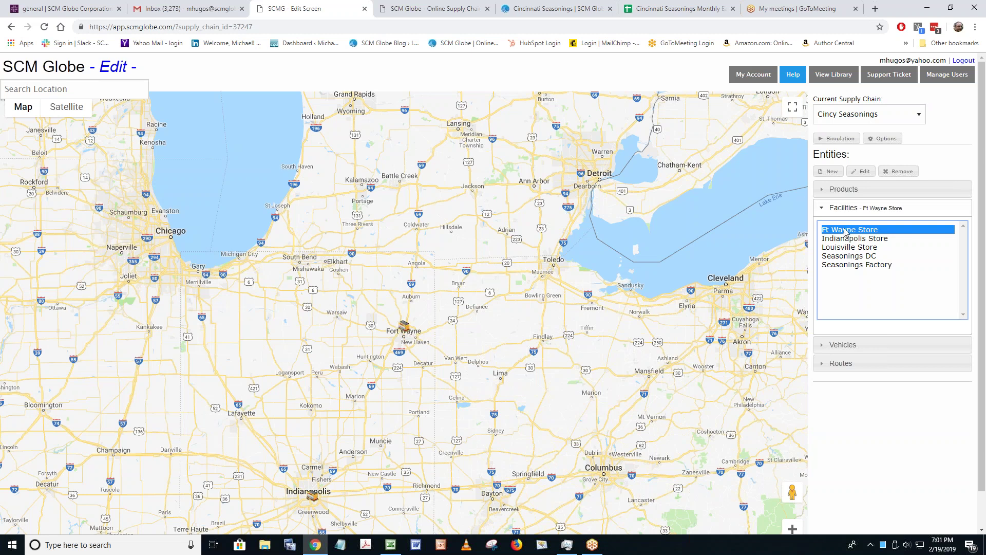
Step: Reload the Cincy Seasonings supply chain in the simulation and switch to Excel to examine the total company gross profit in the P&L report
click(432, 7)
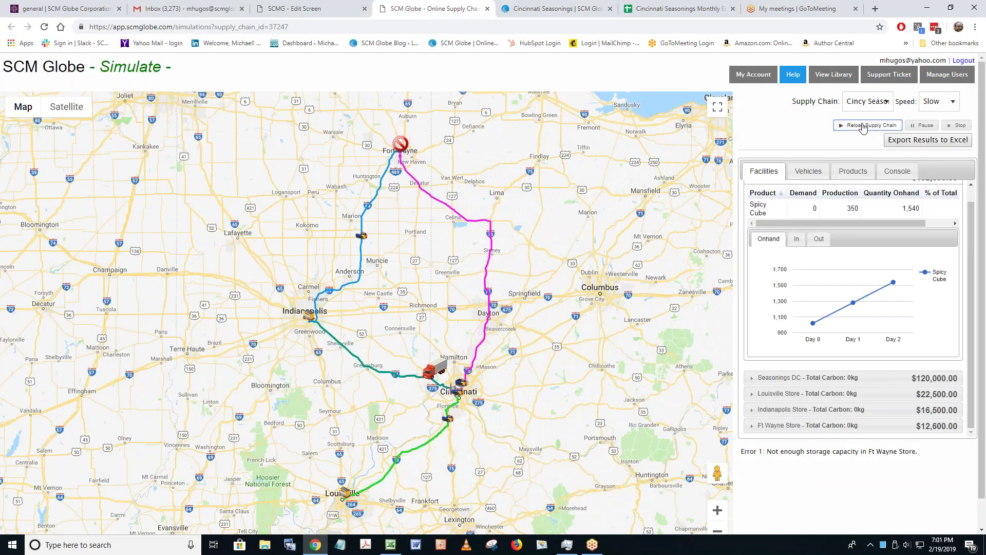
click(872, 125)
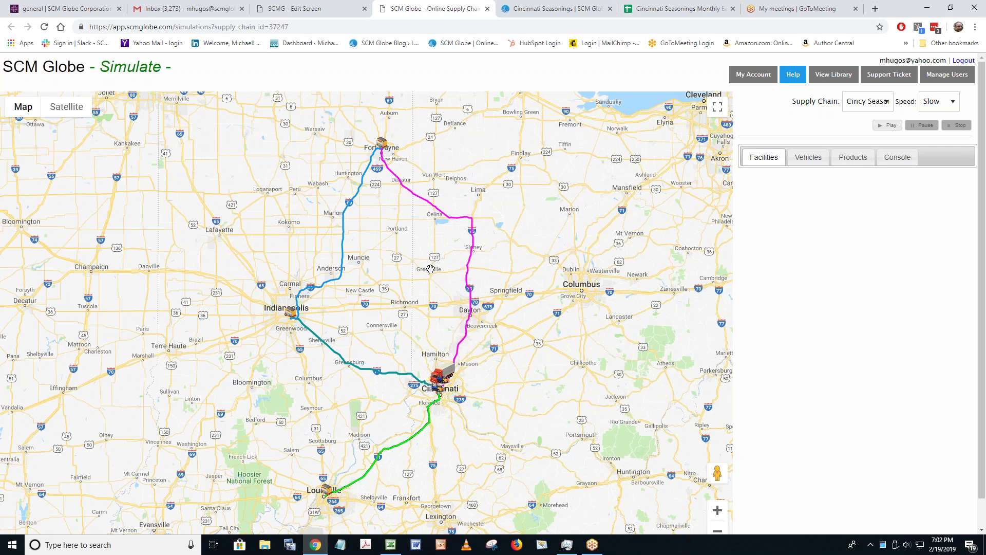
click(394, 546)
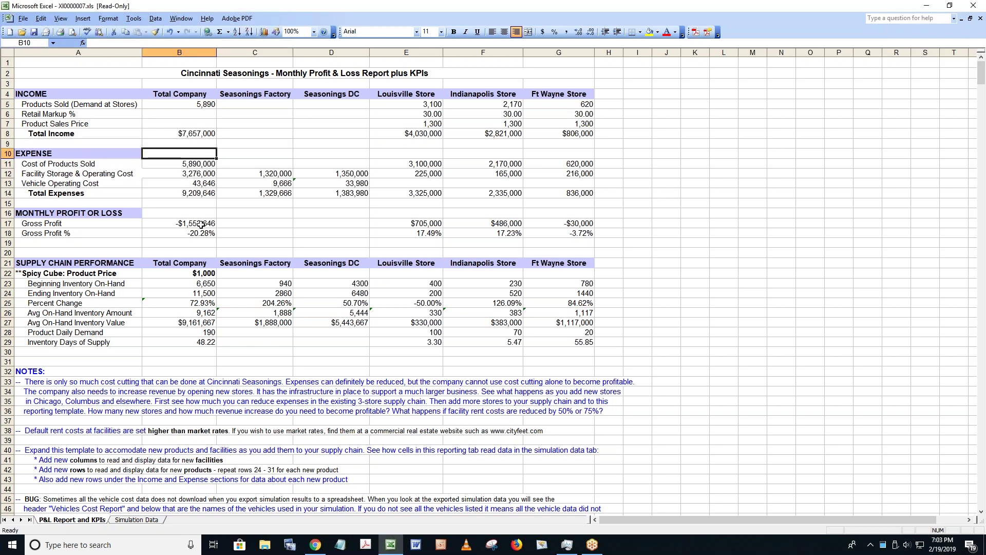
click(201, 222)
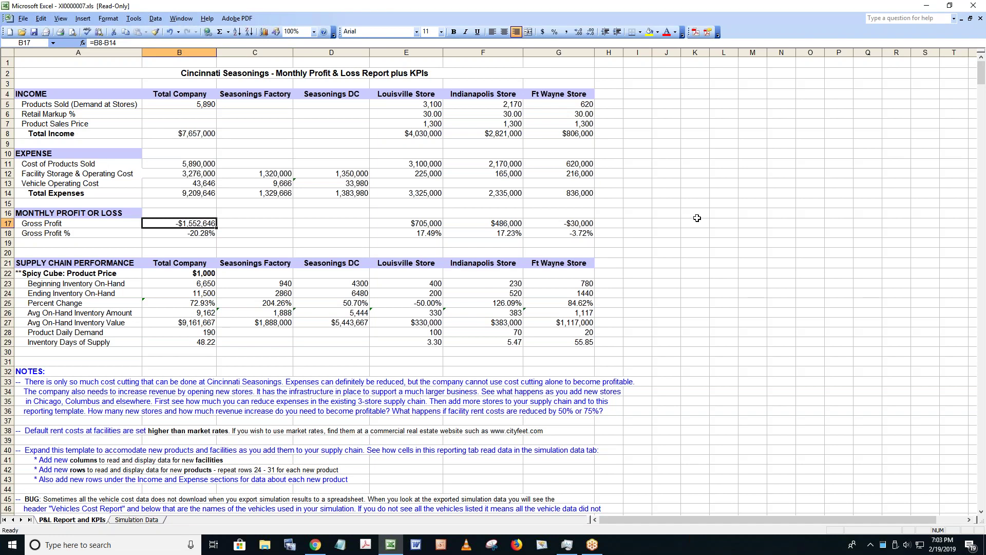
Step: Run the Cincy Seasonings simulation in Chrome and view the monthly earnings and KPIs spreadsheet template while it runs
click(316, 546)
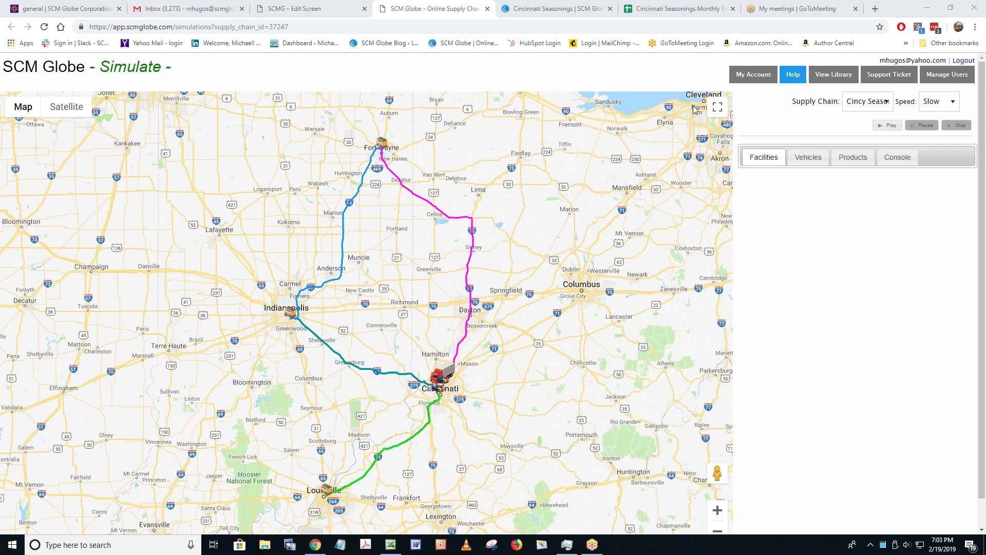
click(885, 128)
click(884, 127)
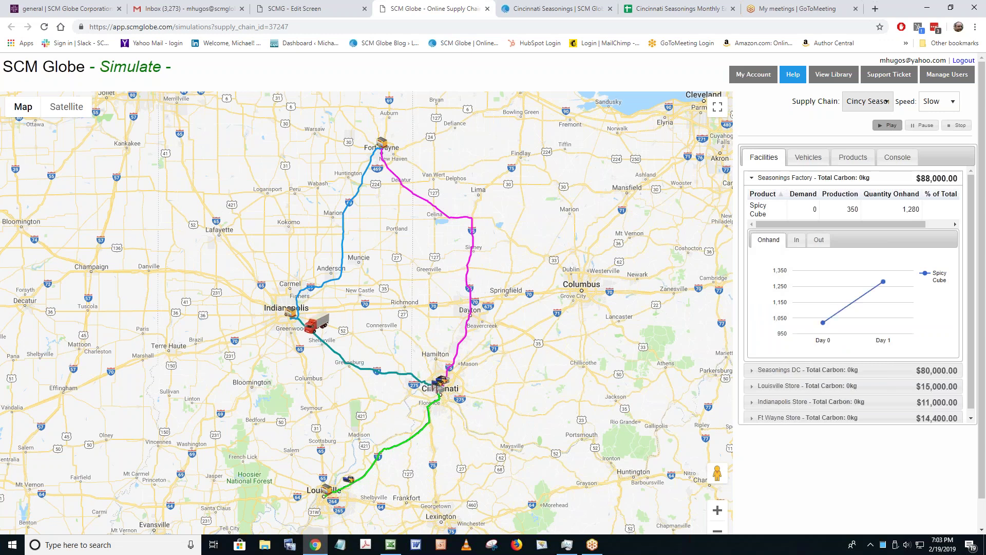
click(676, 6)
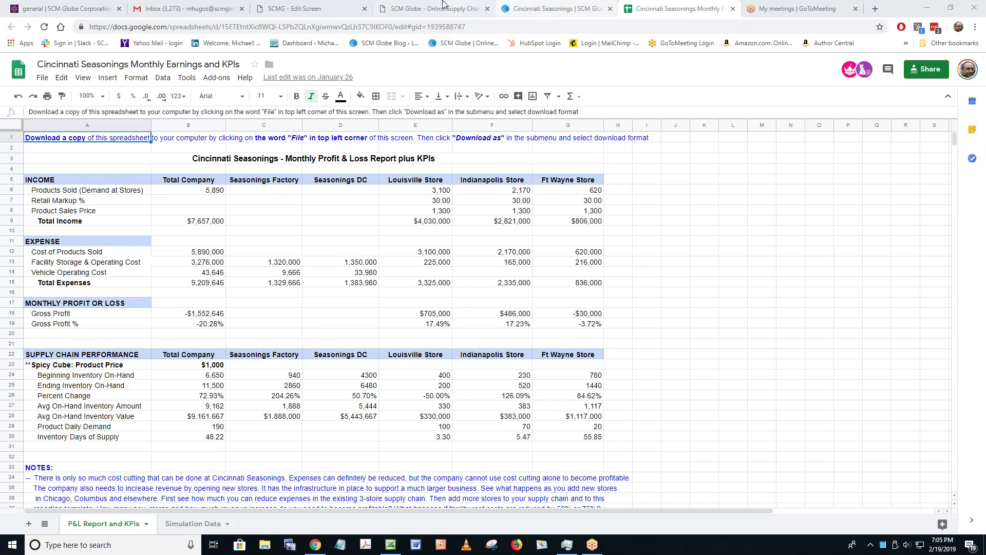
Step: Return to the stopped simulation, dismiss the product shortage alert and close the Louisville Store statistics
click(403, 12)
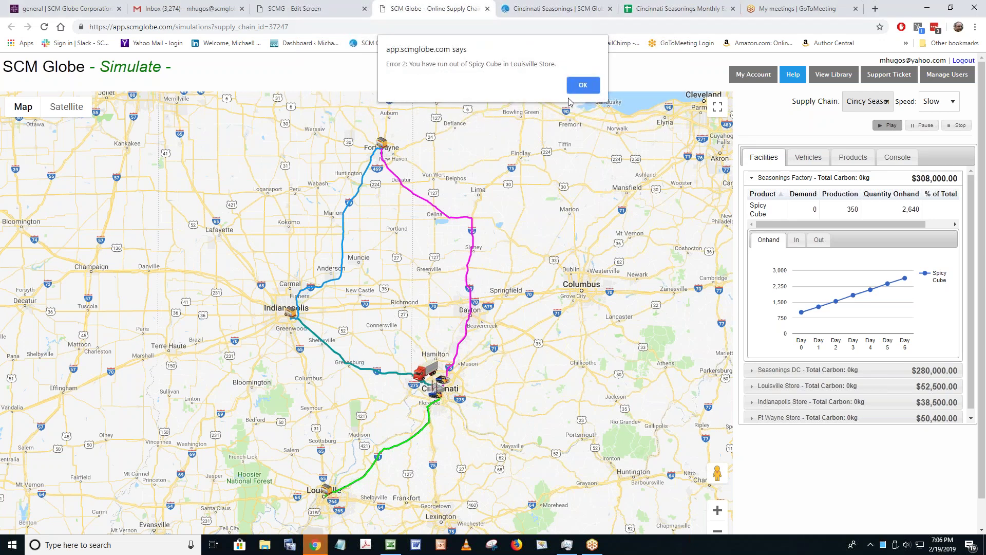
click(592, 88)
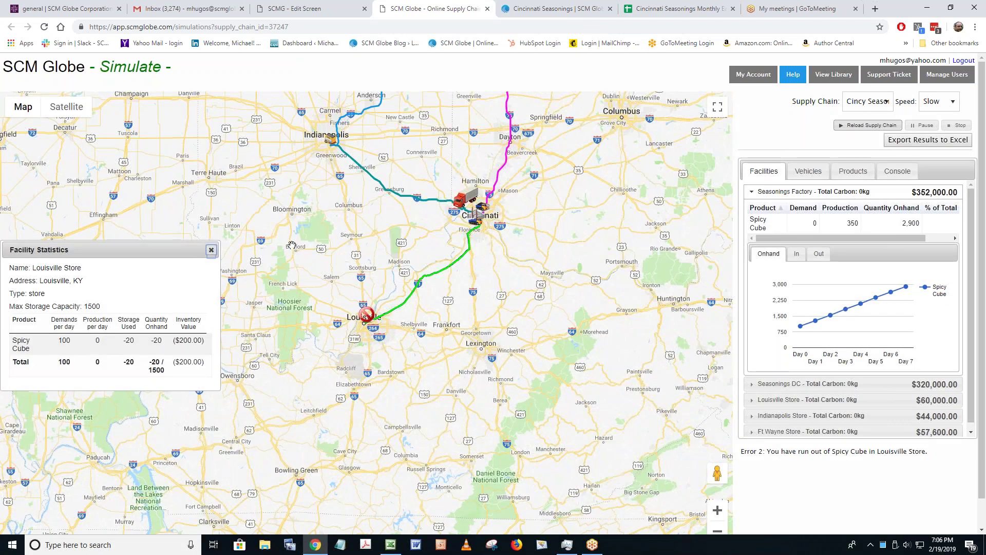
drag(290, 252, 256, 411)
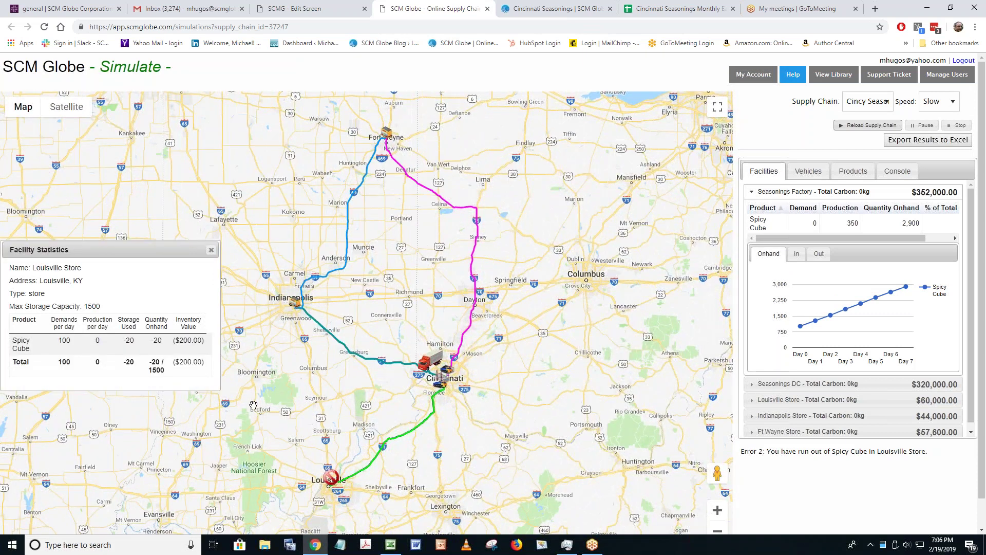
click(211, 250)
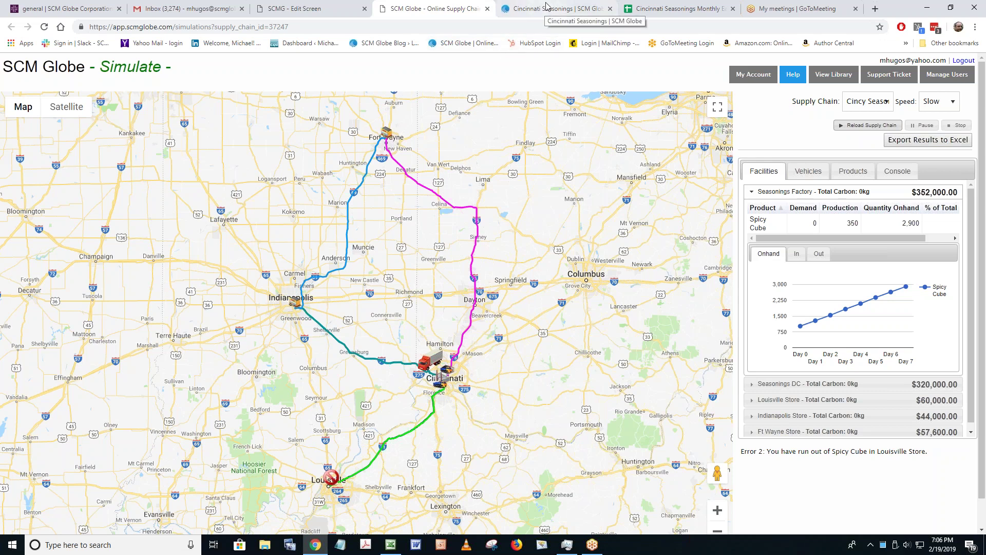
Step: Switch to Excel and examine the simulation data's on-hand, demand, production, in, out, facilities cost and vehicles cost reports
click(391, 546)
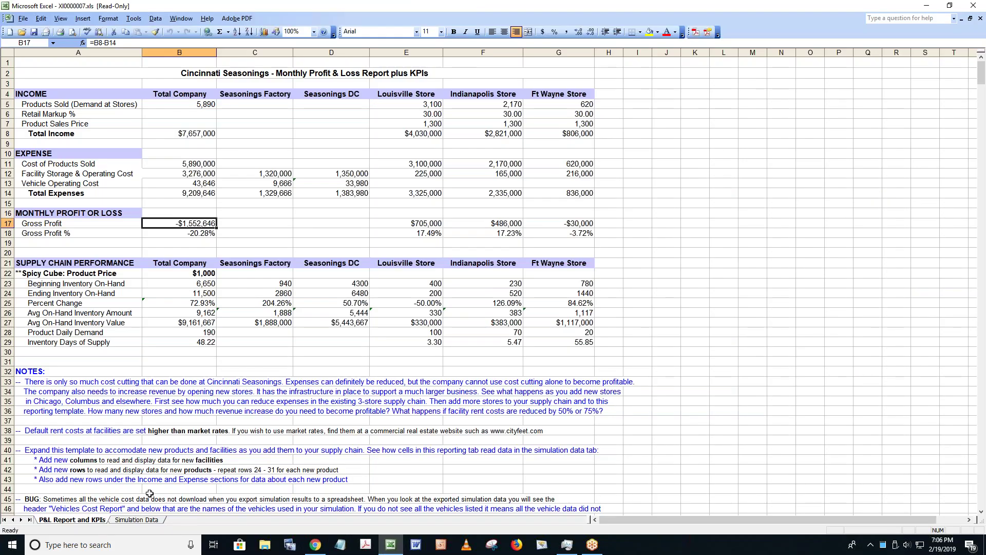
click(142, 521)
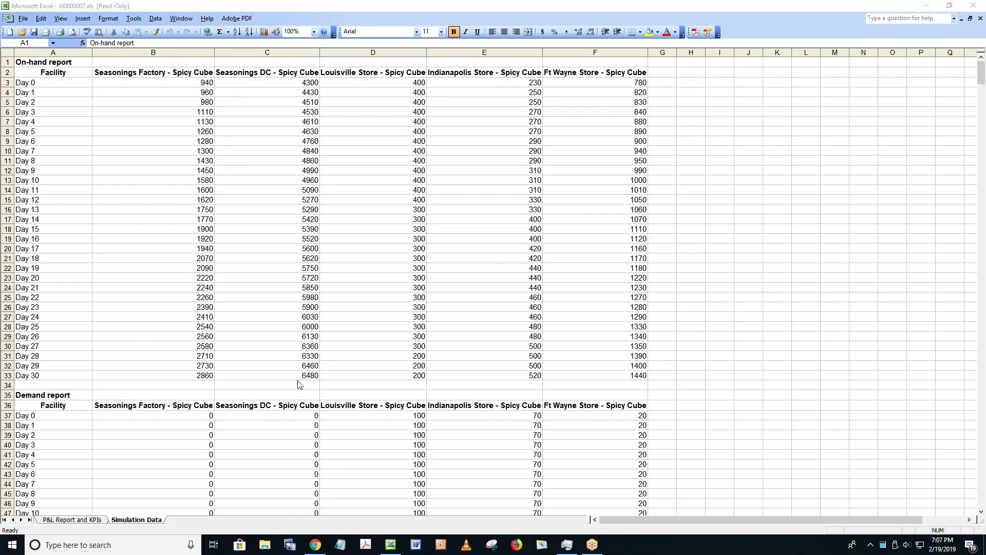
scroll(235, 440, down, 6)
scroll(399, 237, down, 5)
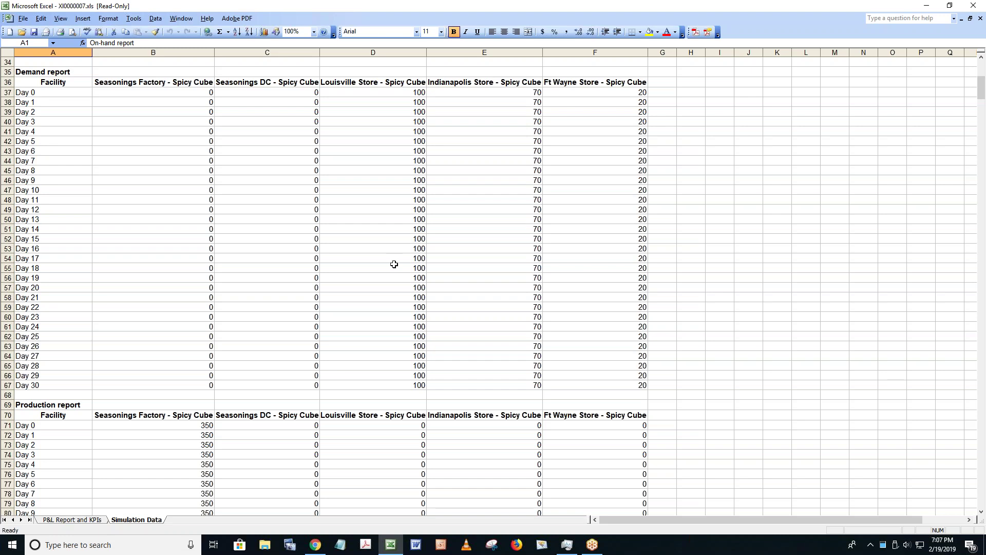
scroll(411, 336, down, 8)
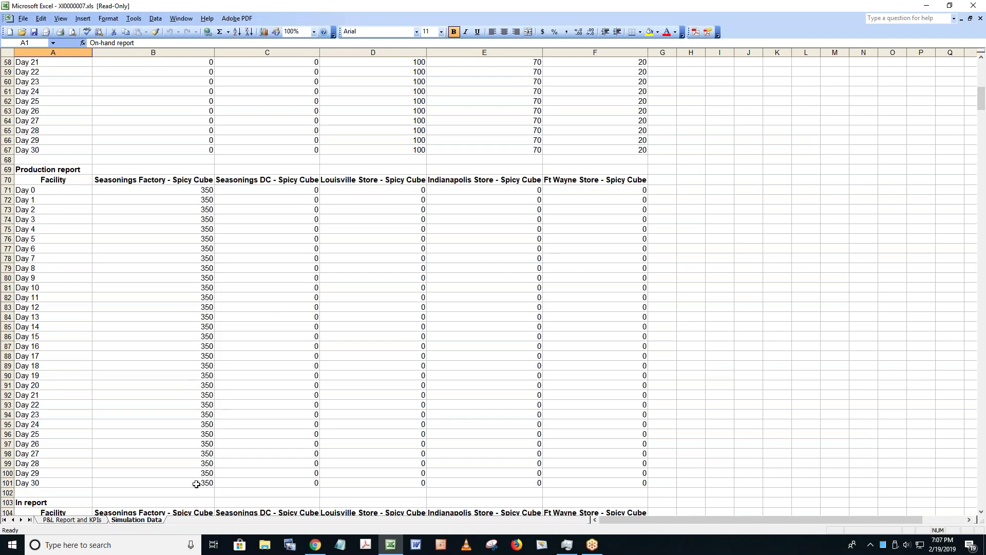
scroll(218, 336, down, 8)
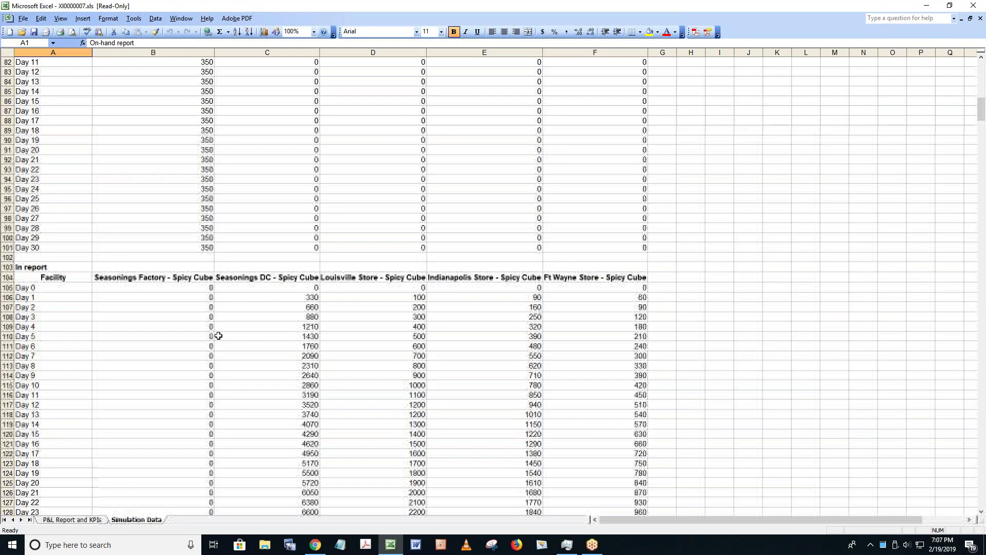
scroll(218, 335, down, 4)
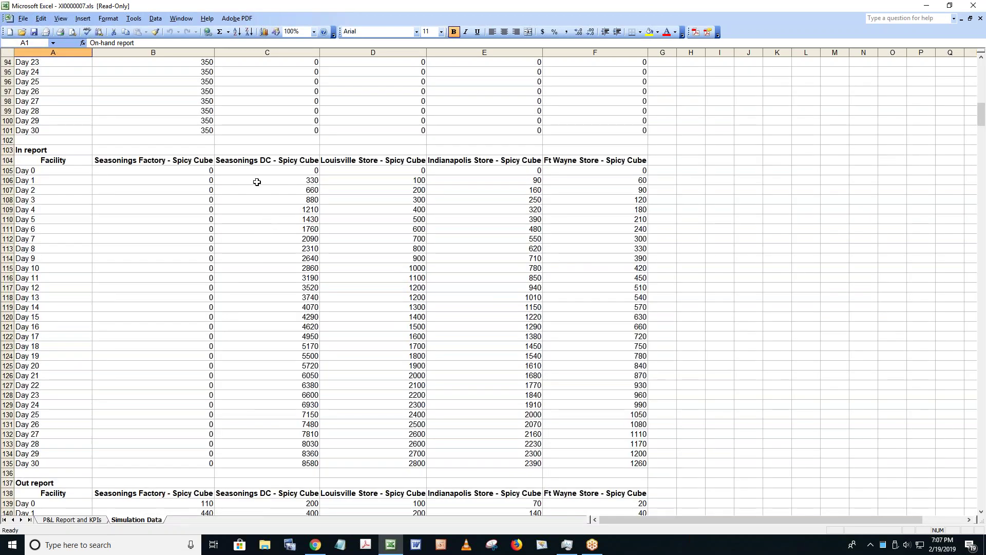
scroll(258, 182, down, 1)
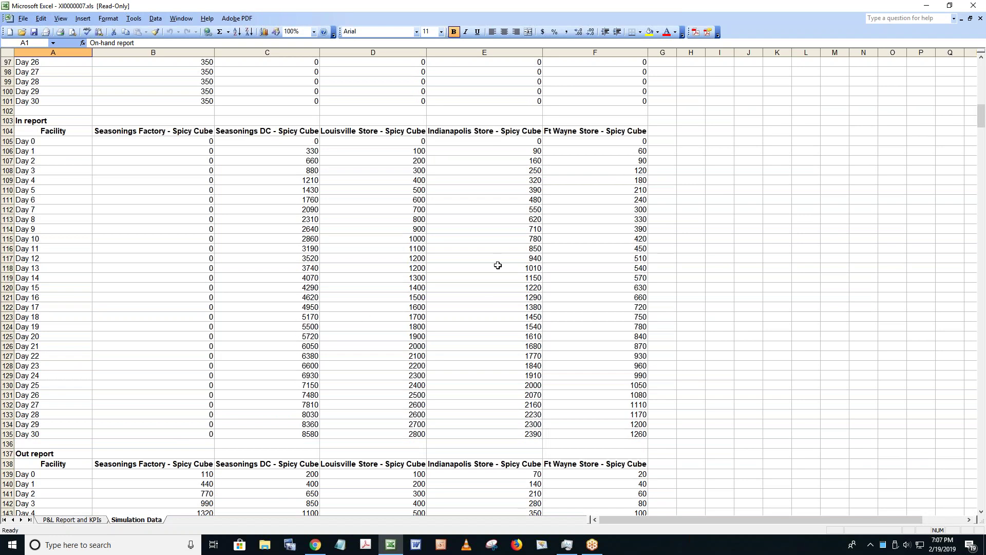
scroll(489, 307, down, 11)
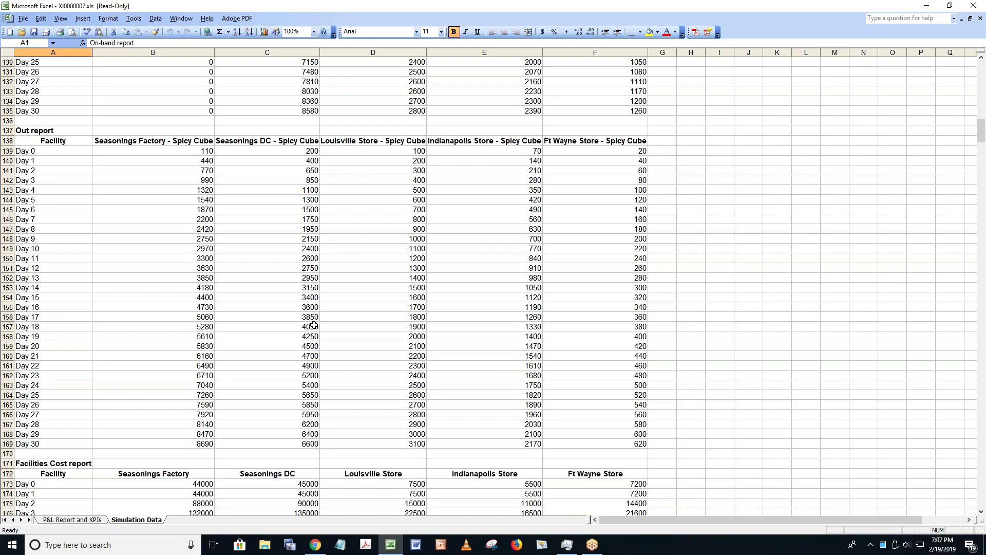
scroll(326, 269, down, 8)
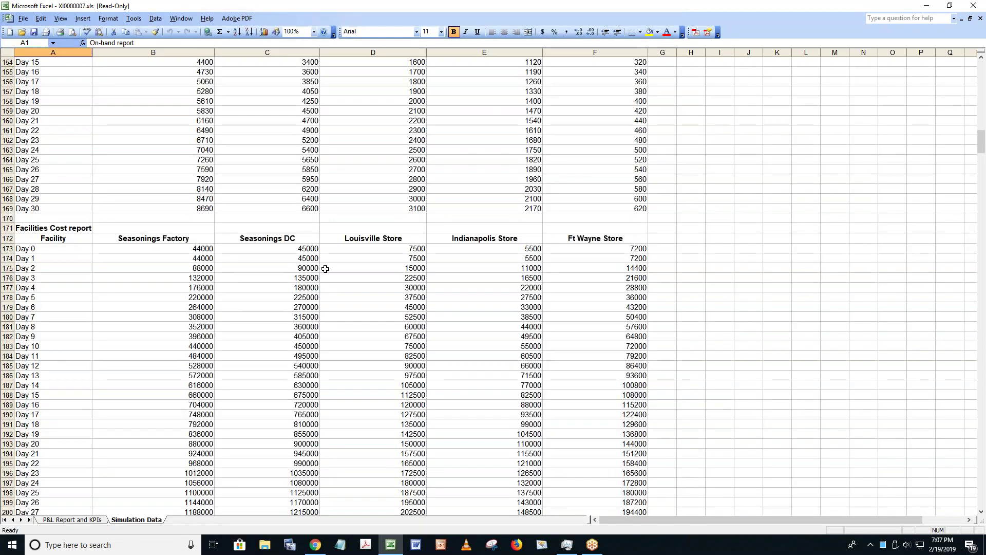
scroll(326, 269, down, 3)
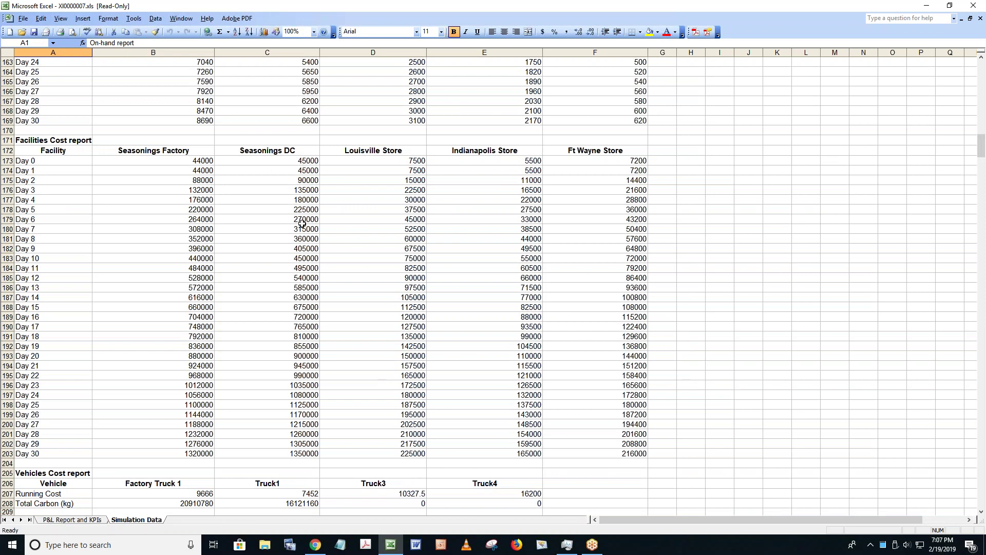
scroll(327, 423, down, 4)
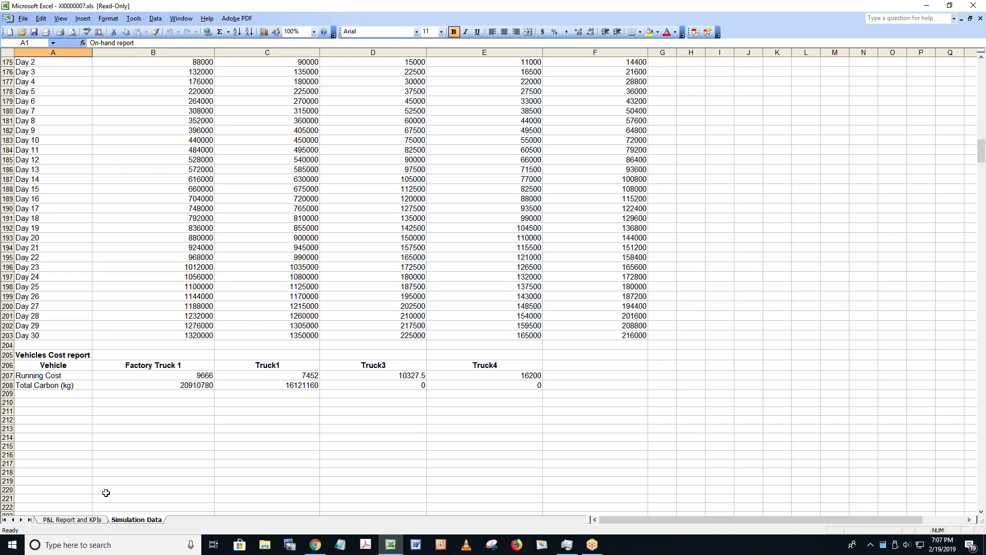
Step: Examine the P&L report against its simulation data and inspect the Ft Wayne Store's inventory days of supply
click(72, 520)
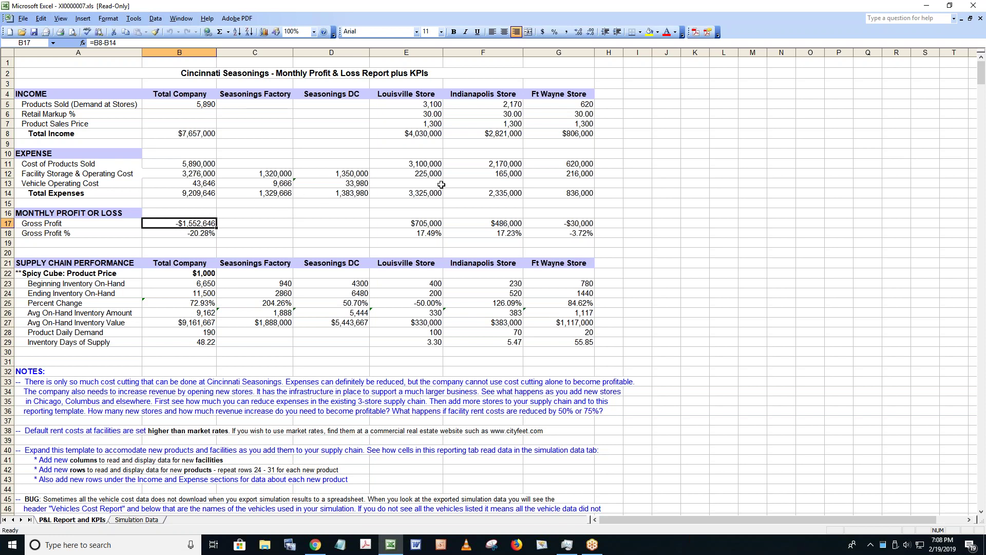
click(630, 225)
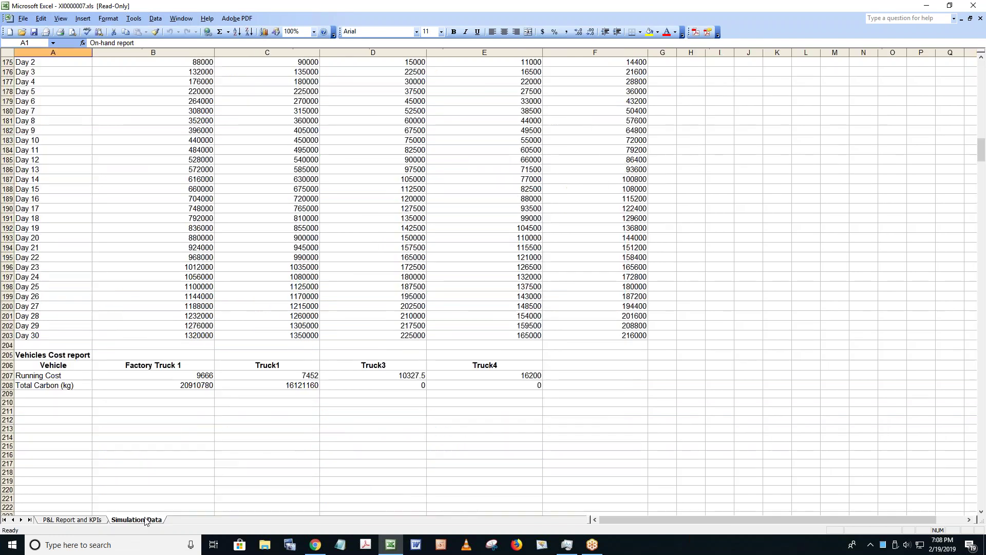
click(143, 520)
scroll(281, 230, up, 20)
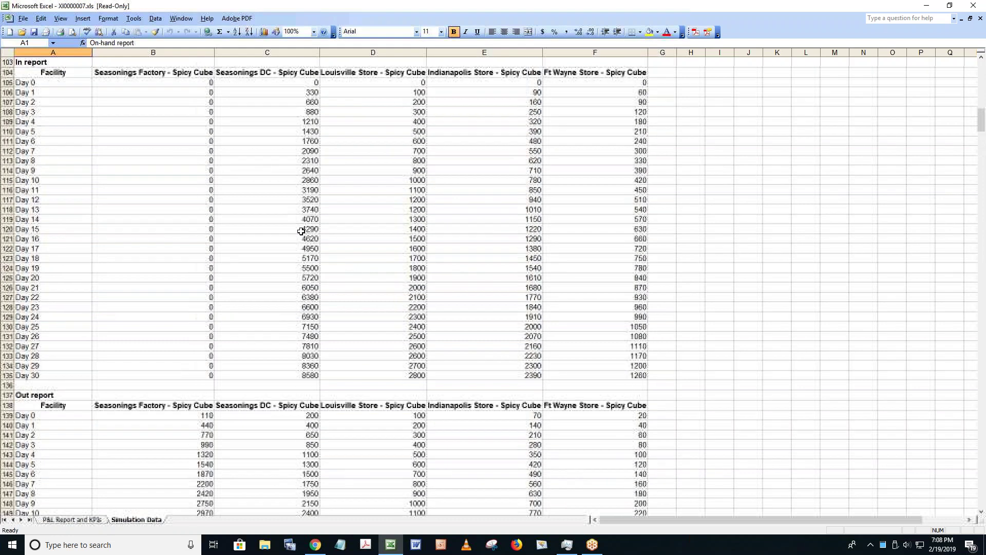
click(72, 520)
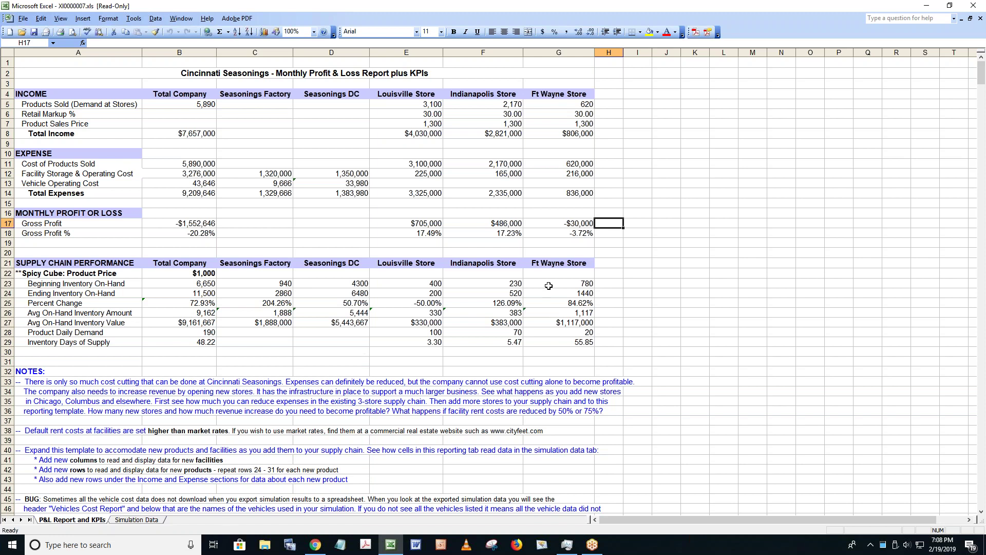
click(577, 343)
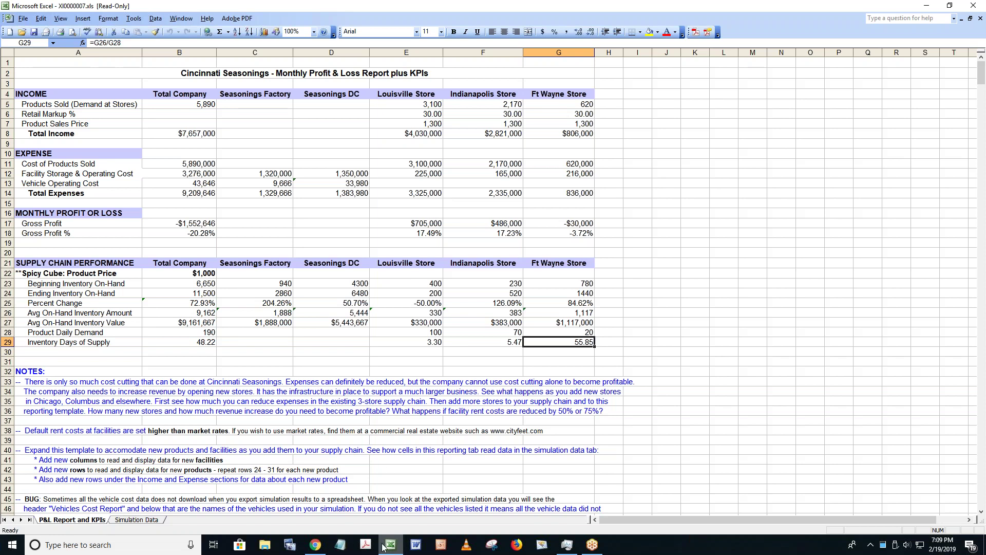
Step: Switch to the stopped simulation in Chrome and inspect the on-hand graphs of Seasonings DC, Louisville Store and Indianapolis Store
click(317, 546)
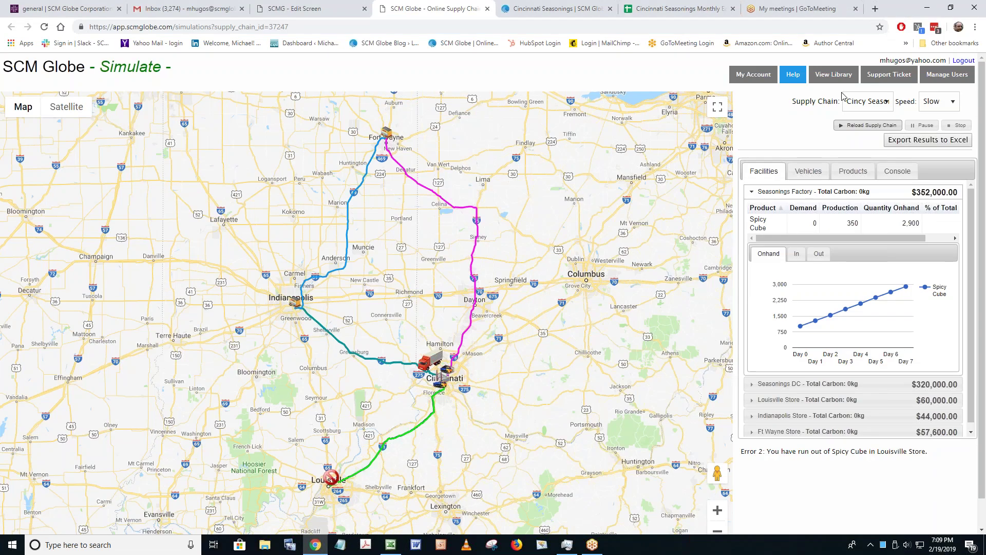
click(771, 384)
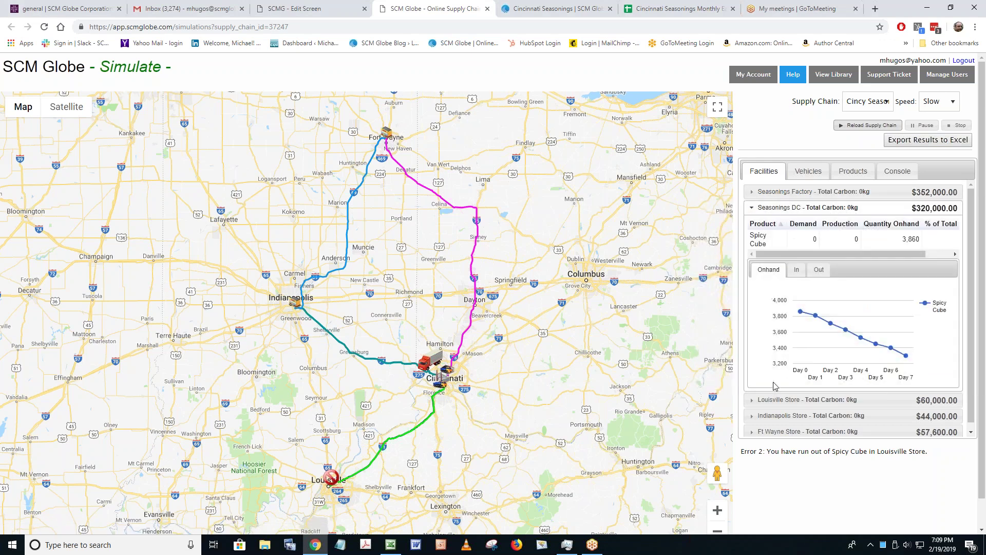
click(775, 400)
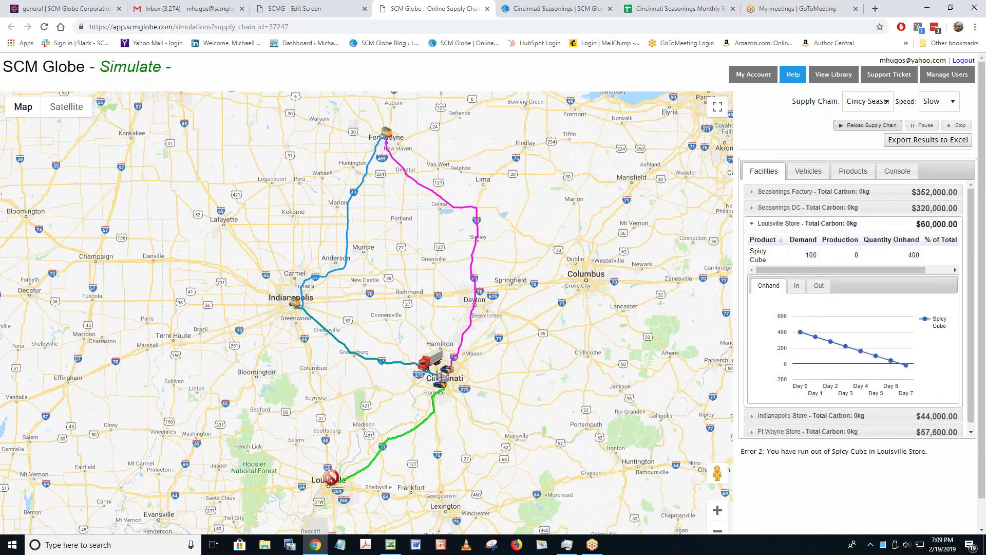
click(775, 415)
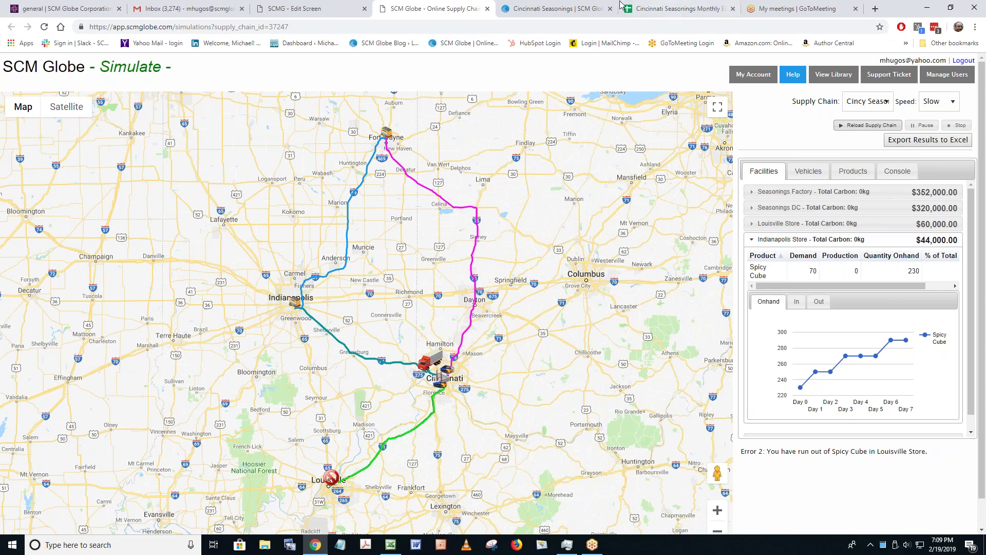
Step: Return to the Cincy Seasonings supply chain model on the edit screen
click(553, 9)
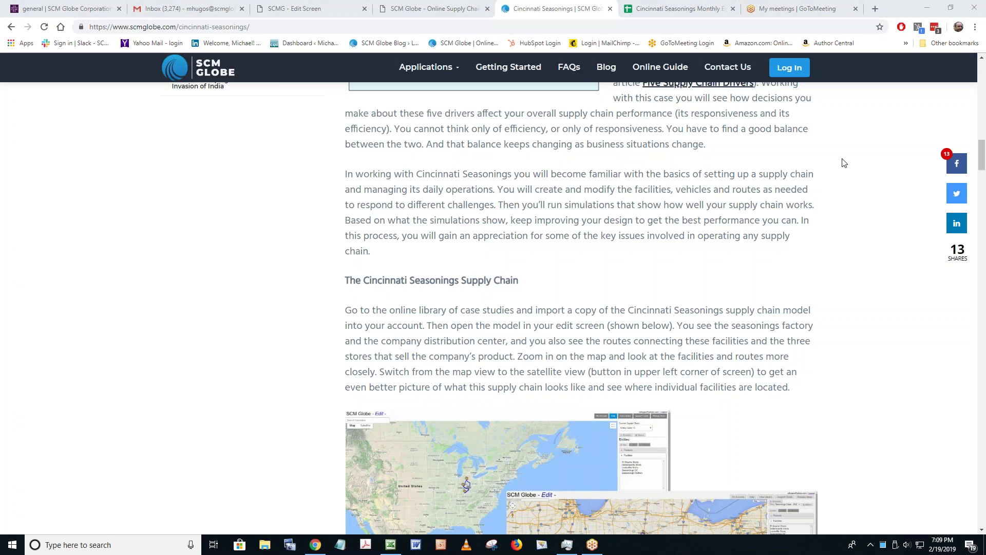
click(290, 9)
click(434, 8)
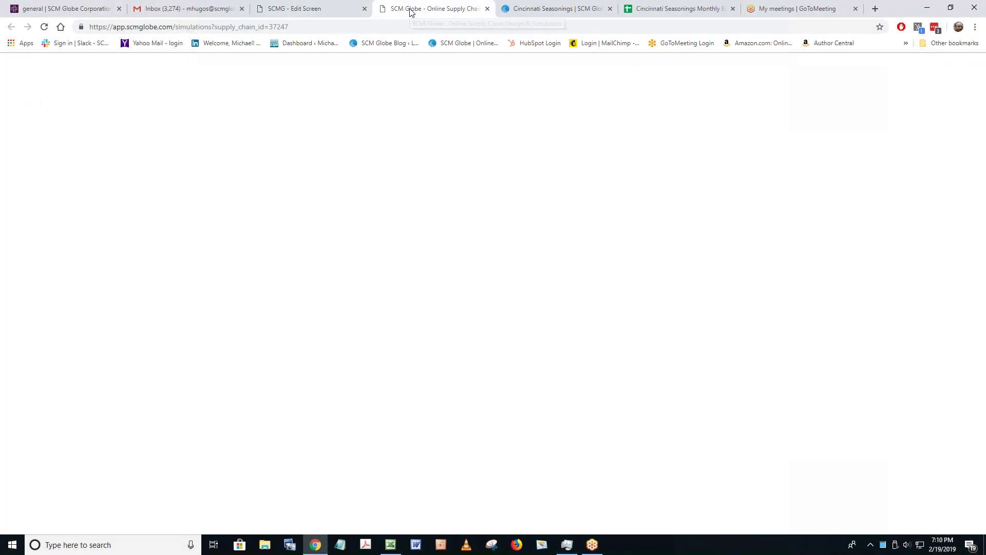
click(547, 9)
click(442, 8)
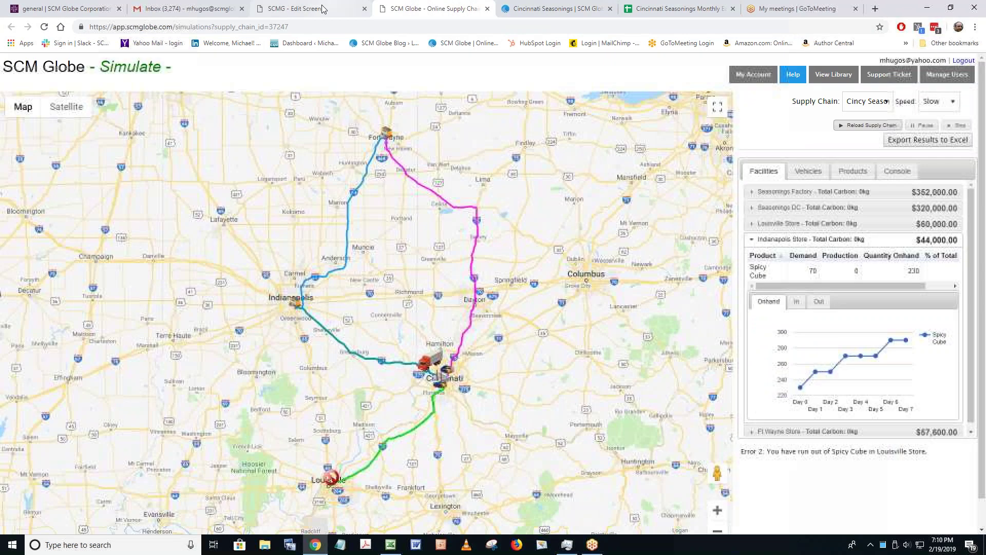
click(314, 10)
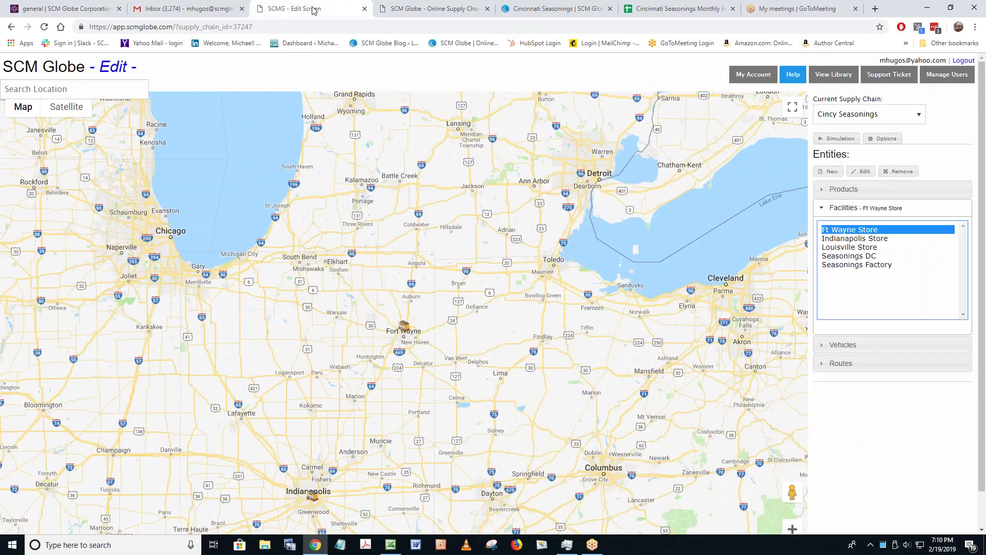
Step: Review the Cincinnati Seasonings case study from the supply chain description through its challenges to the closing reminders about reporting templates
click(430, 12)
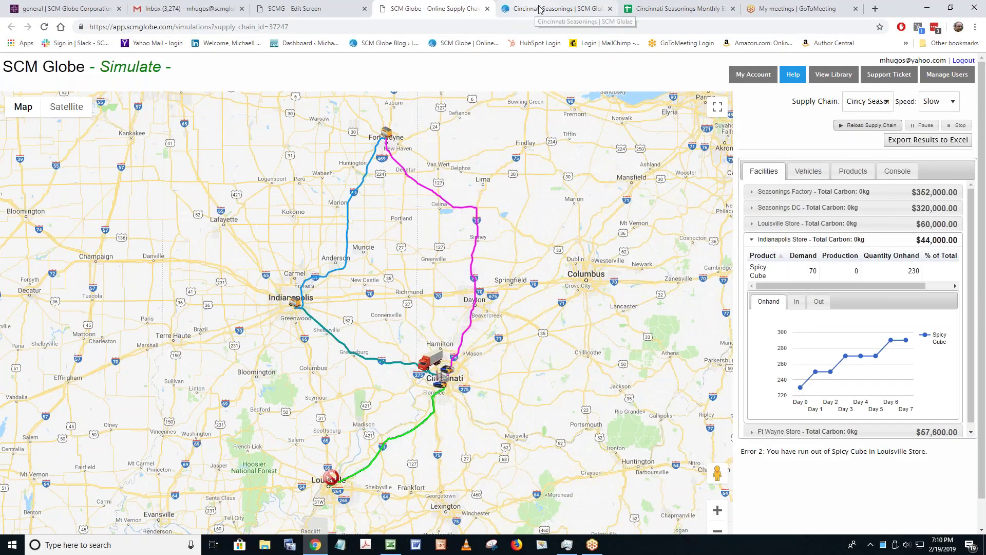
click(591, 11)
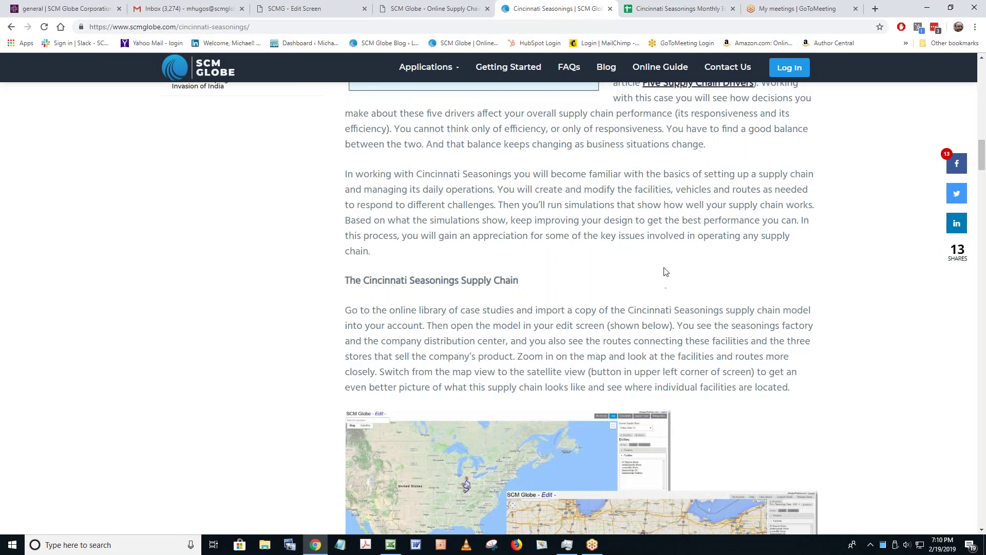
scroll(664, 271, down, 10)
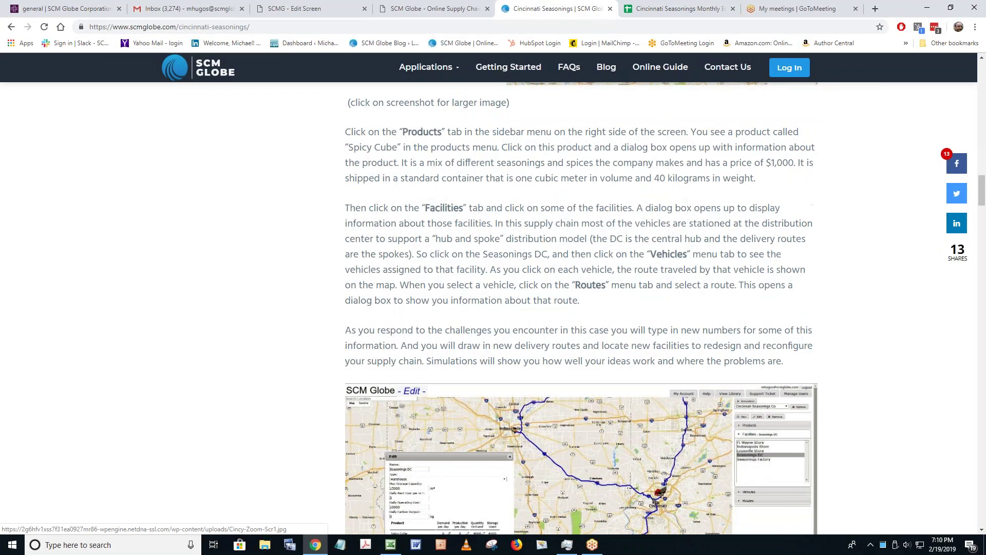
scroll(664, 272, up, 2)
scroll(579, 309, down, 1)
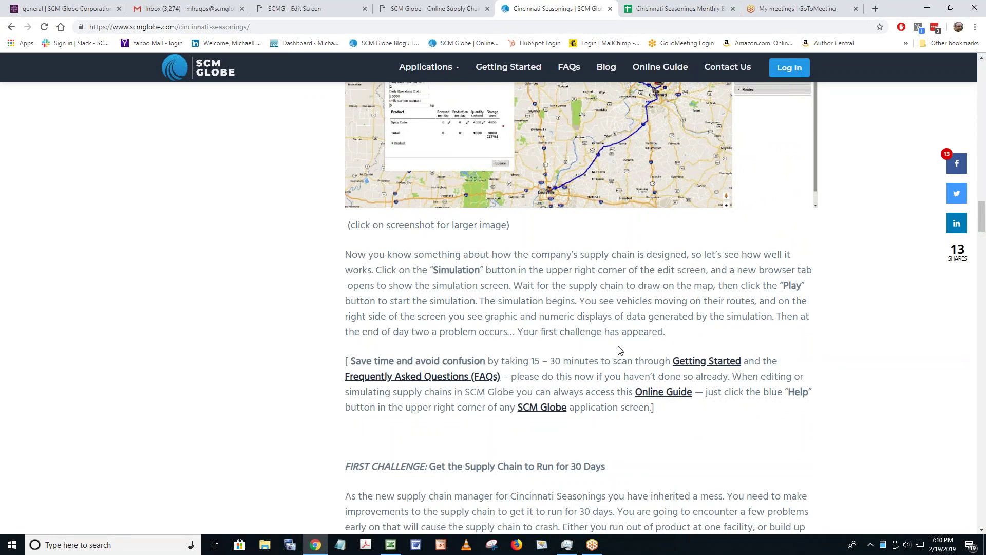
scroll(619, 350, down, 15)
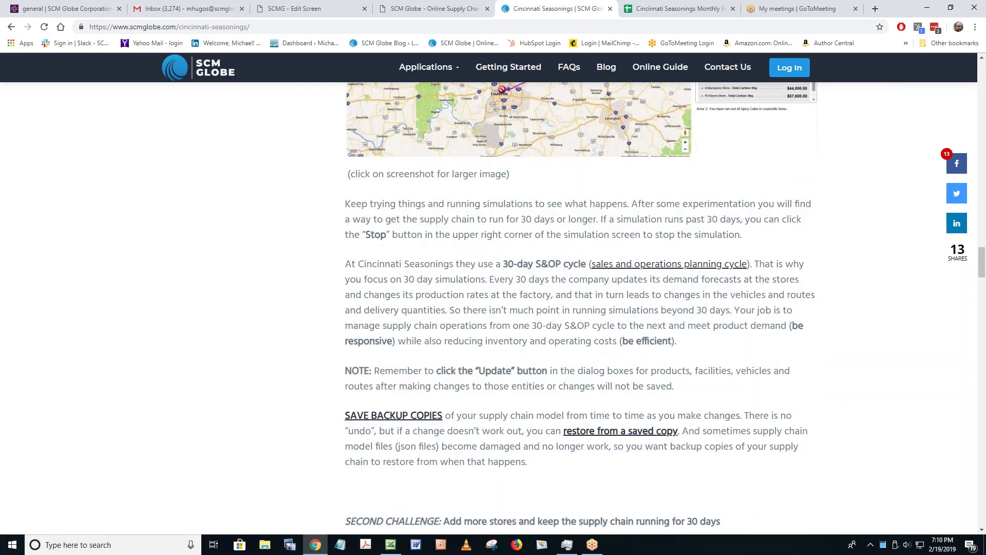
scroll(619, 309, down, 18)
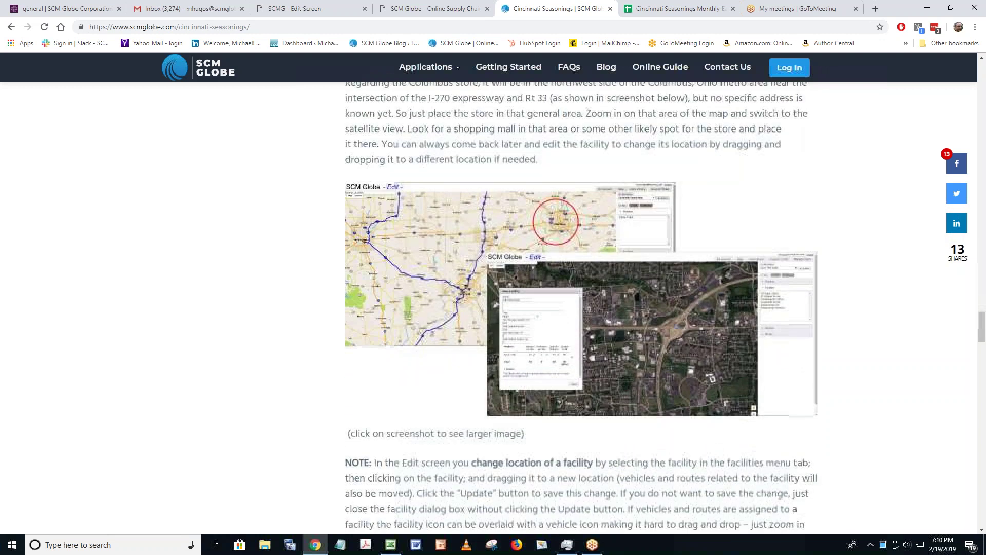
scroll(578, 308, down, 20)
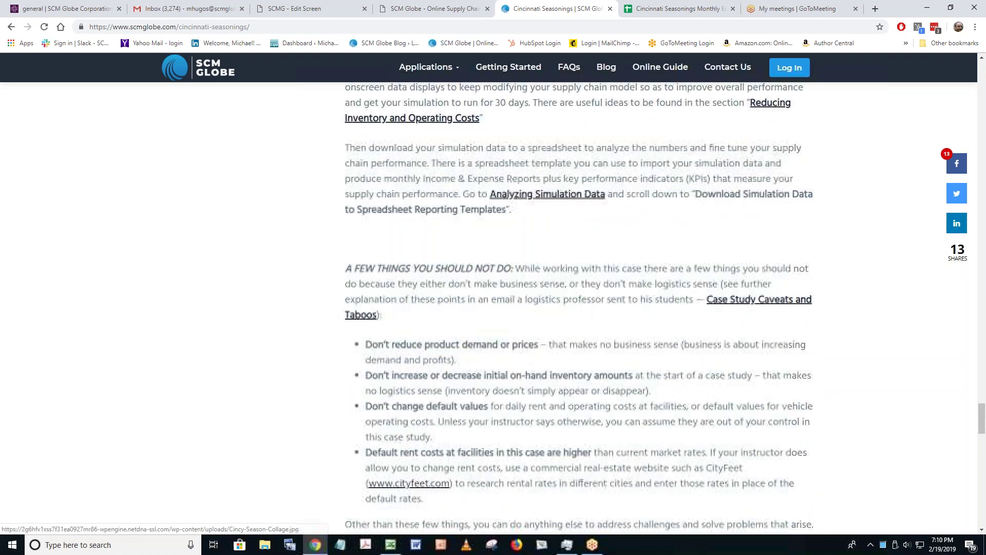
scroll(578, 309, down, 10)
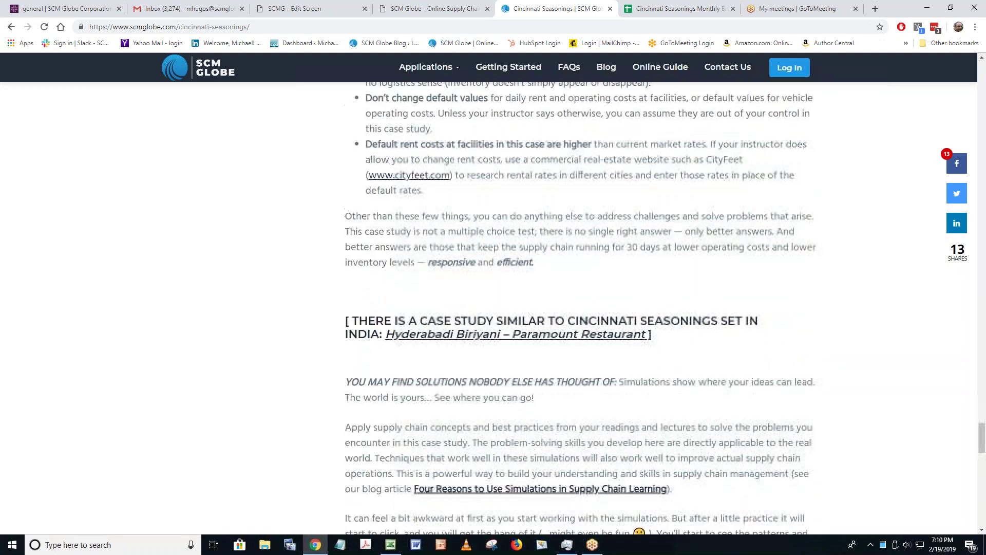
scroll(578, 308, down, 6)
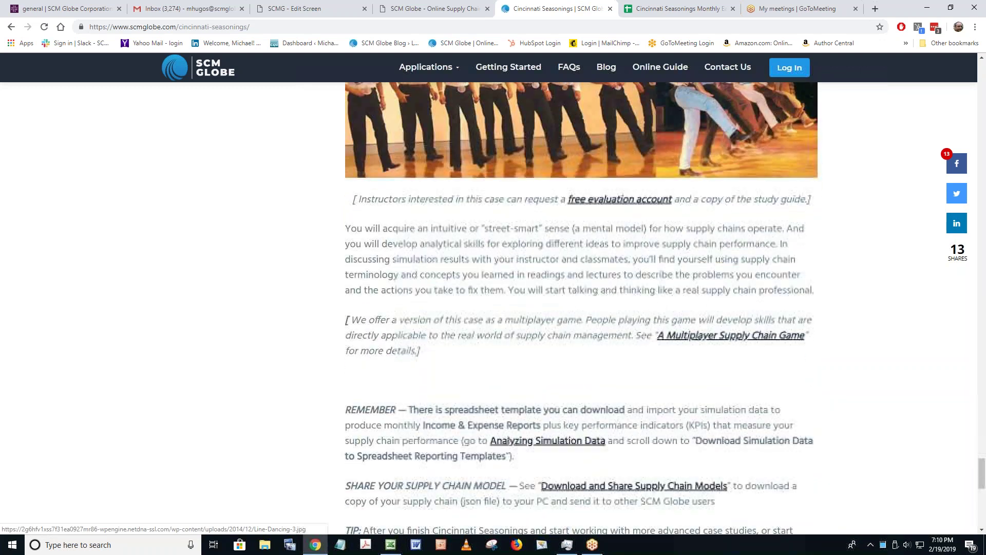
scroll(525, 338, down, 2)
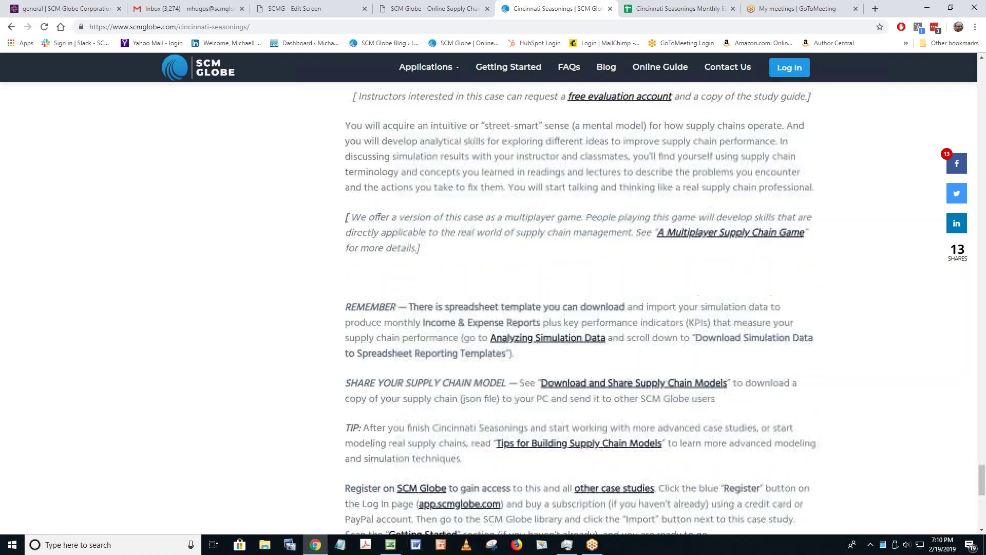
Step: Open the Analyzing Simulation Data guide linked in the case study and find its example on-hand inventory graphs
click(526, 338)
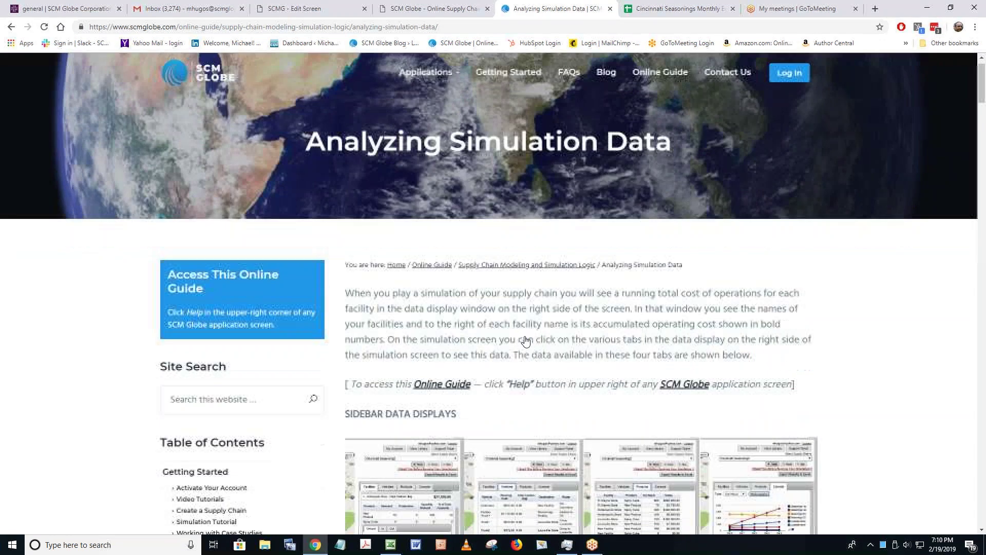
scroll(526, 339, down, 6)
scroll(526, 341, down, 9)
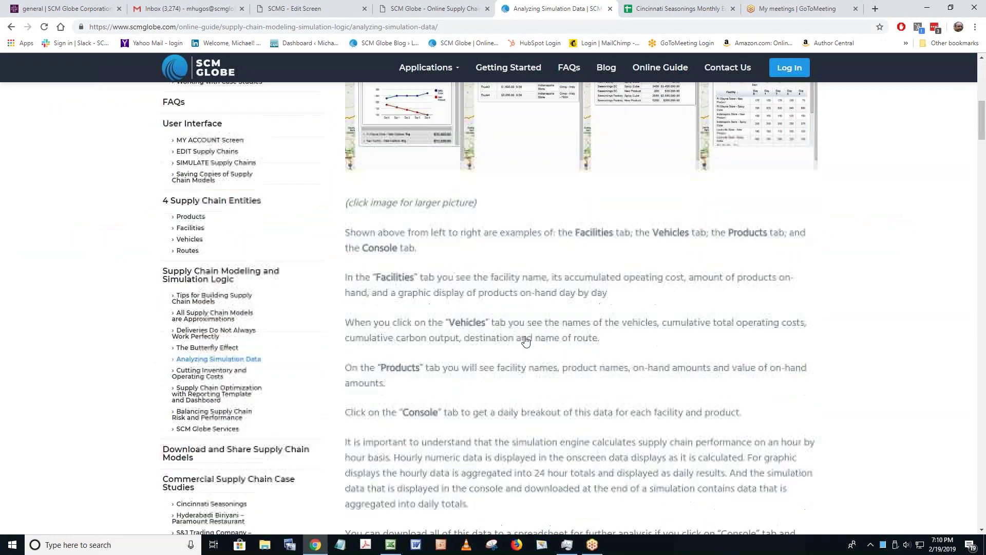
scroll(526, 341, down, 8)
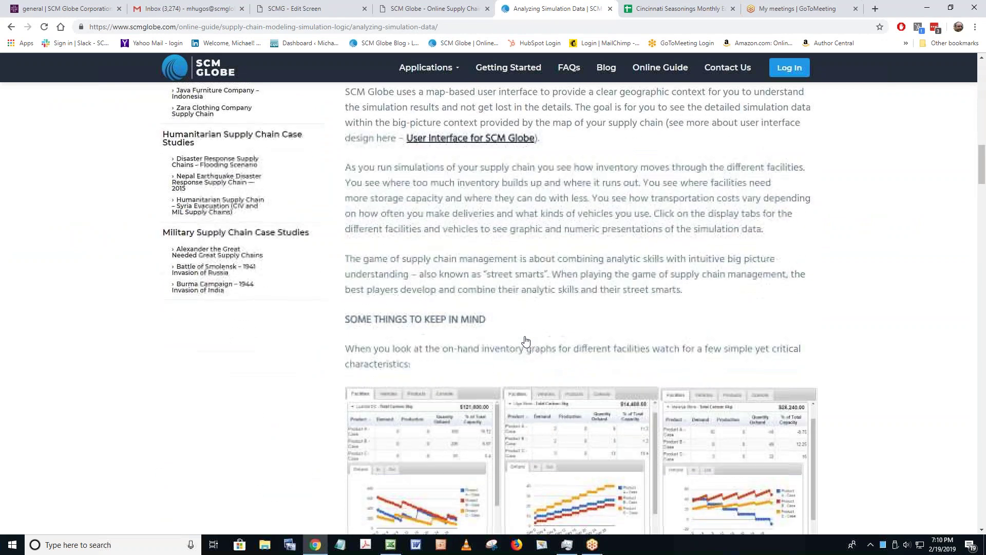
scroll(525, 341, down, 5)
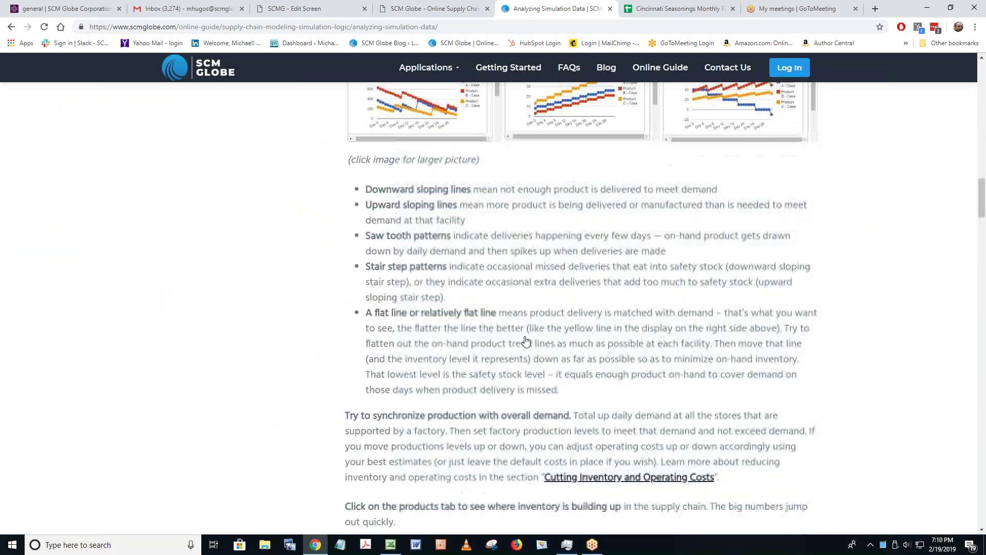
scroll(525, 342, up, 2)
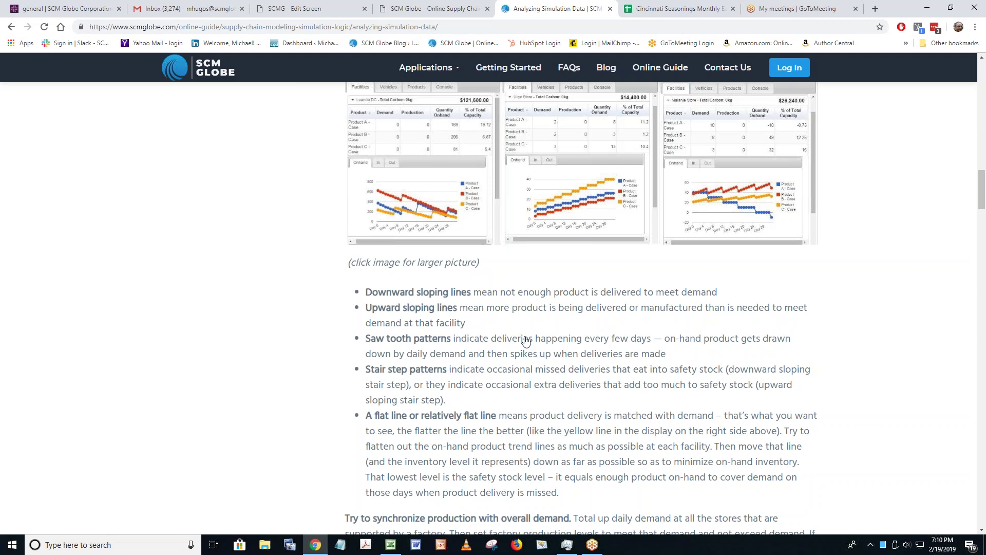
scroll(525, 341, up, 1)
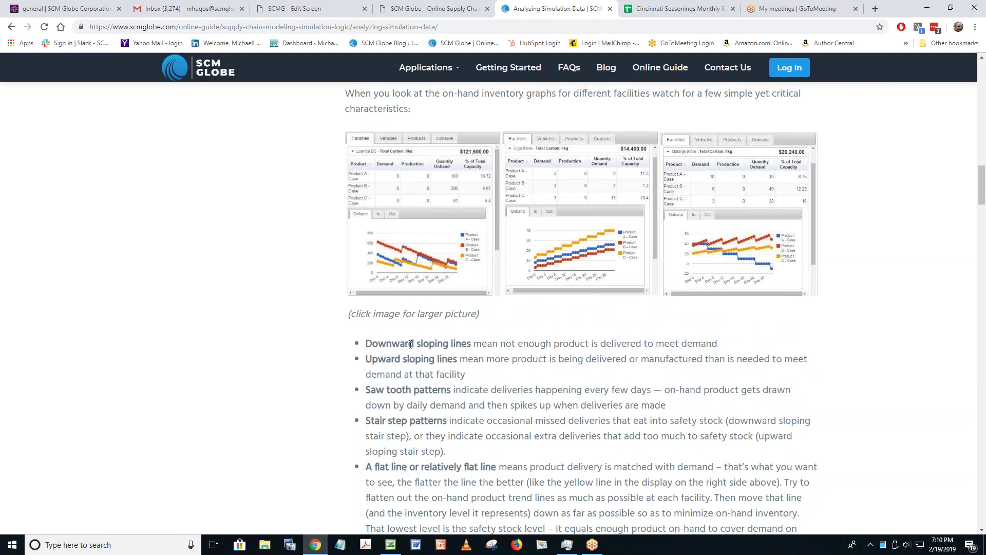
Step: Highlight in turn the guide's downward sloping, upward sloping, saw tooth, stair step and flat line pattern explanations, then clear the highlight
scroll(411, 344, down, 2)
drag(365, 243, 473, 244)
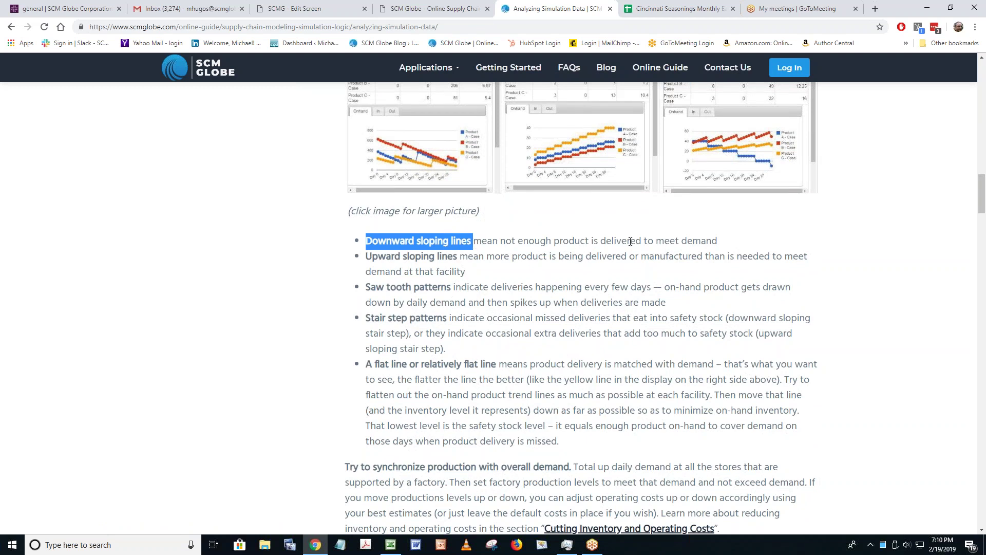
drag(366, 257, 462, 253)
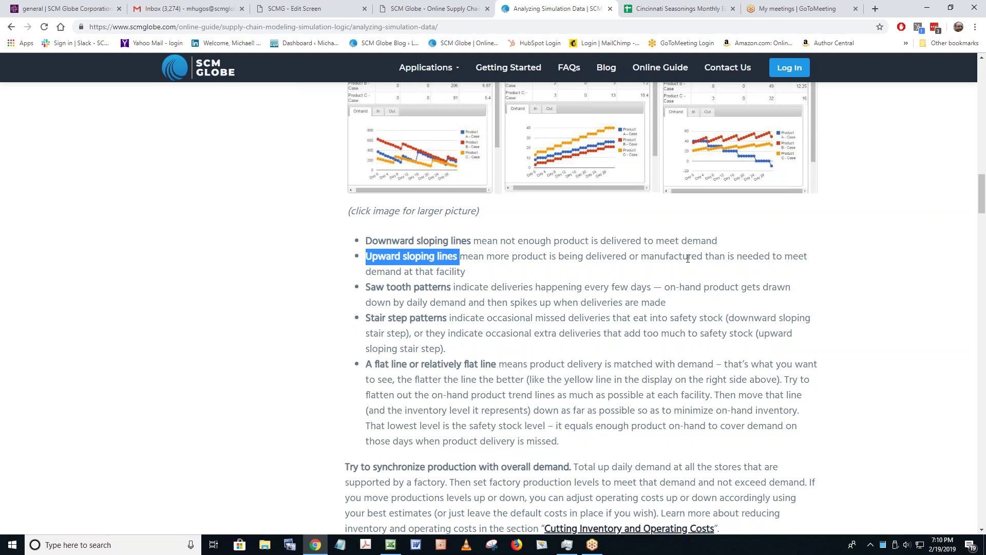
drag(369, 290, 435, 303)
drag(371, 320, 443, 311)
drag(368, 365, 498, 367)
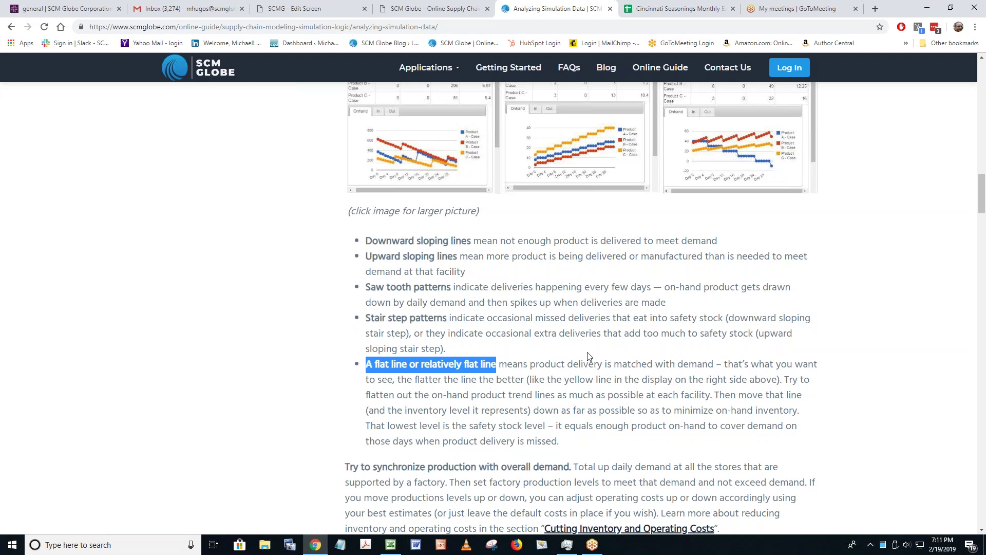
click(600, 372)
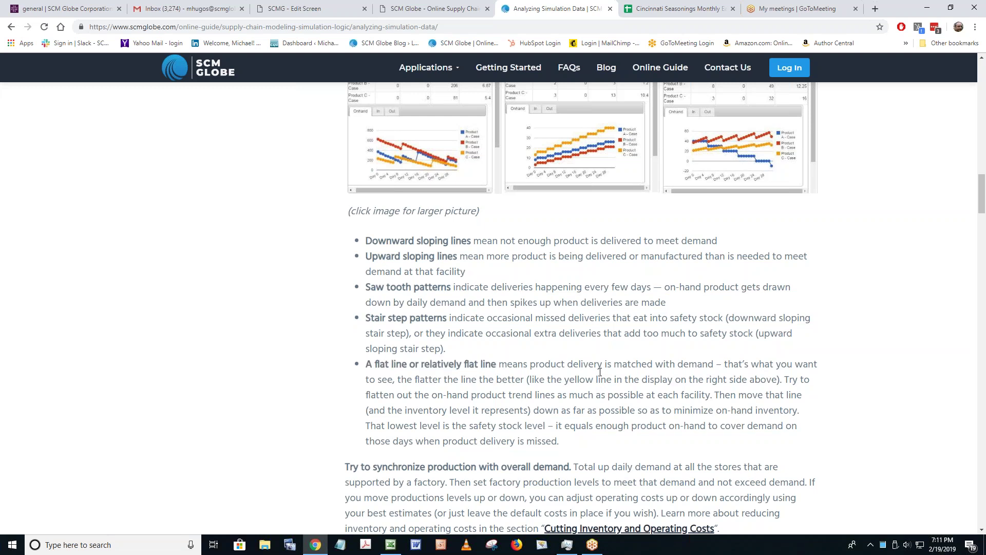
Step: Examine the guide's download sections for the P&L, mission and beta test reporting templates
scroll(600, 372, down, 11)
scroll(601, 372, down, 20)
scroll(600, 372, down, 20)
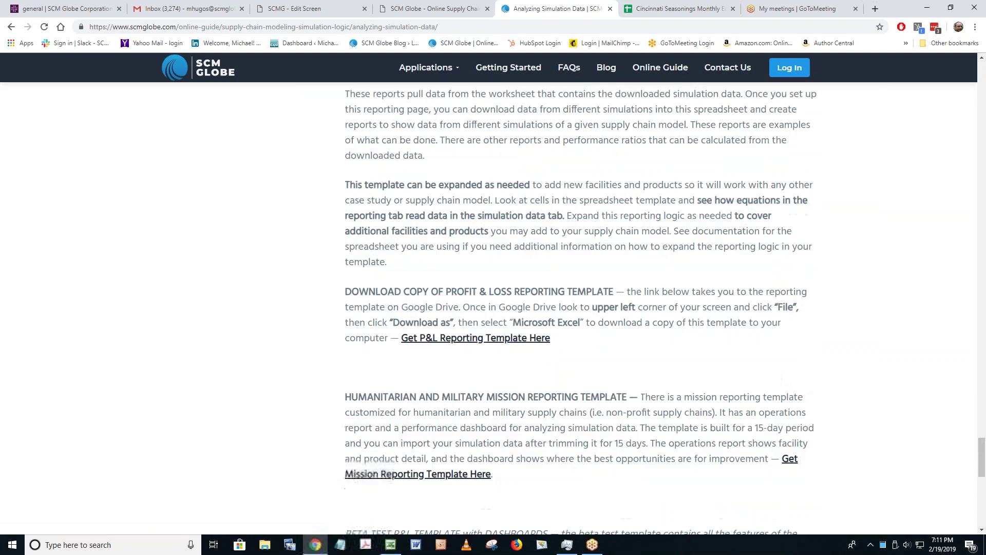
scroll(421, 91, down, 4)
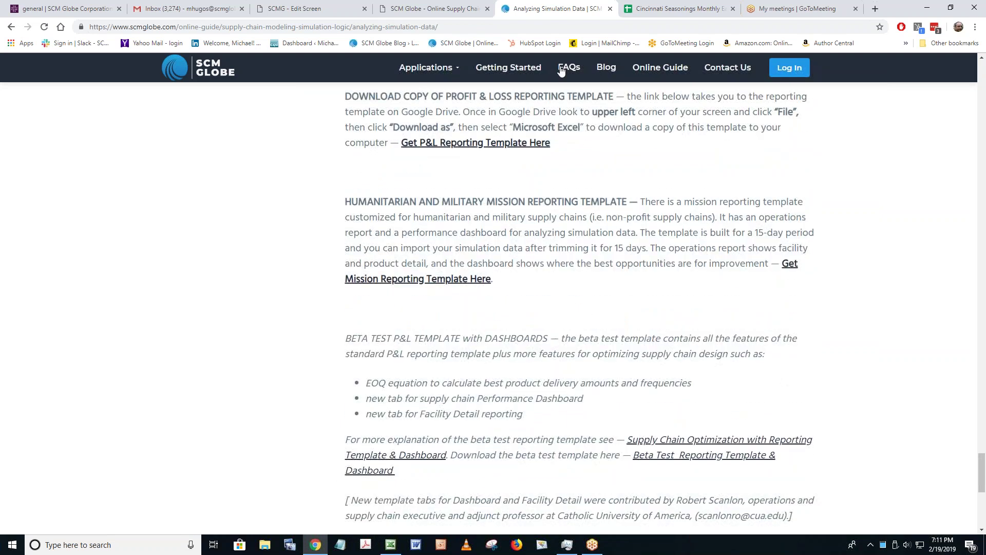
Step: Return to the Cincinnati Seasonings case study through the Online Guide and find its passage on what simulations teach
click(649, 71)
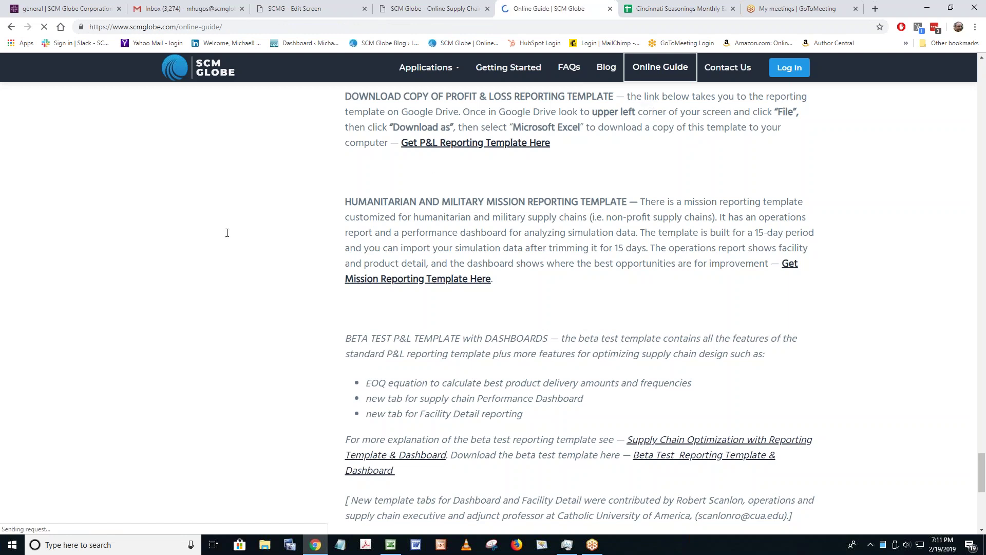
scroll(235, 113, down, 10)
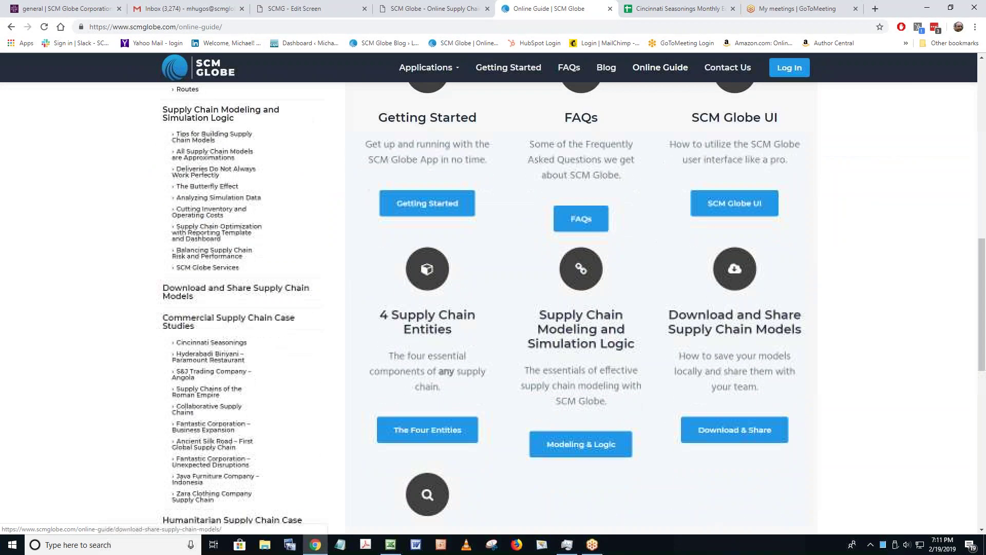
click(204, 164)
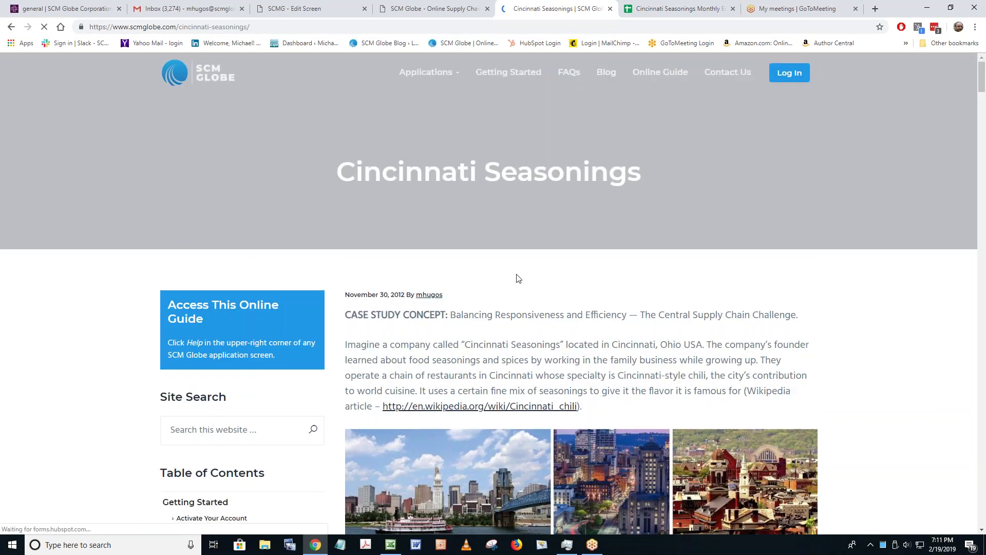
scroll(519, 280, down, 12)
scroll(519, 280, down, 15)
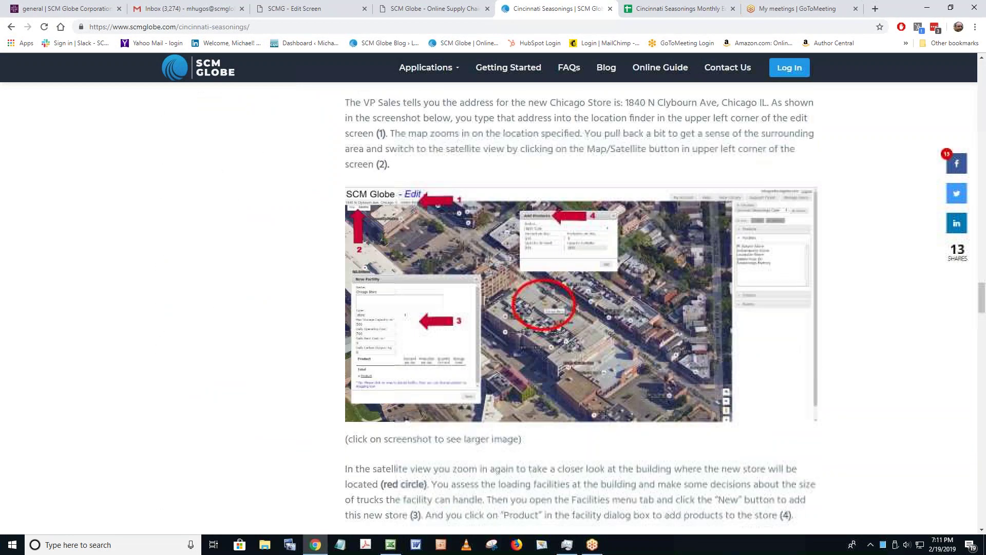
scroll(519, 280, down, 15)
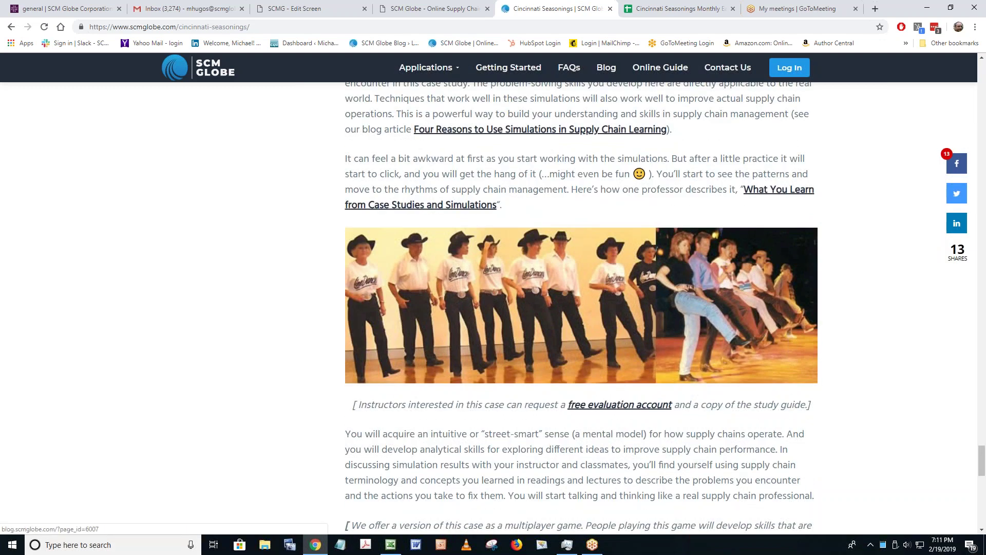
Step: Open the article "What You Learn from Case Studies and Simulations" and read its line dance comparison
click(771, 194)
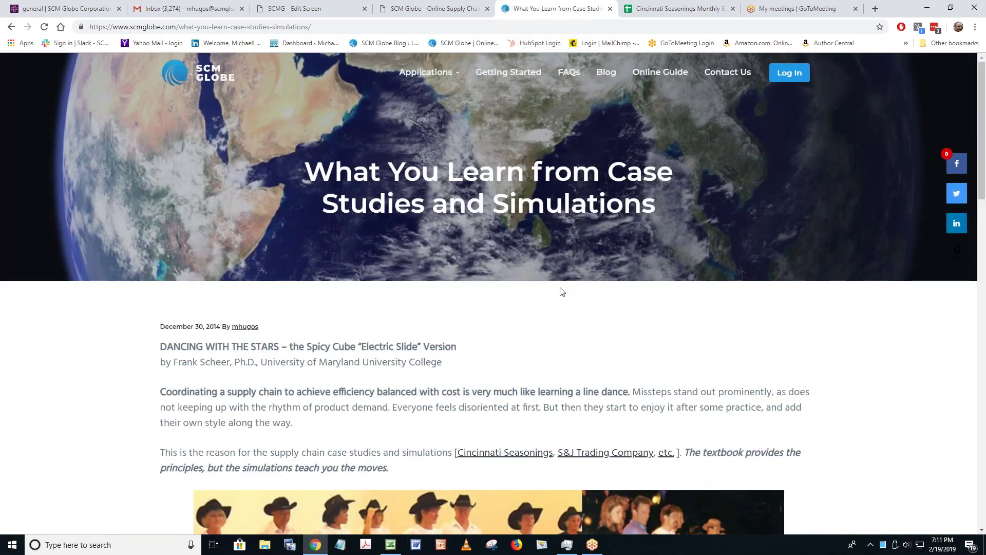
scroll(561, 291, down, 4)
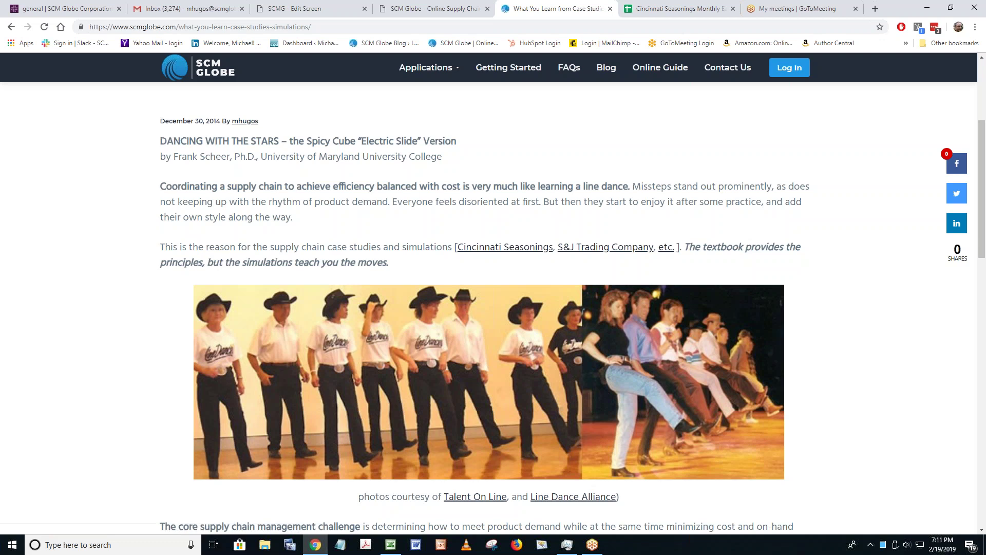
scroll(584, 185, down, 2)
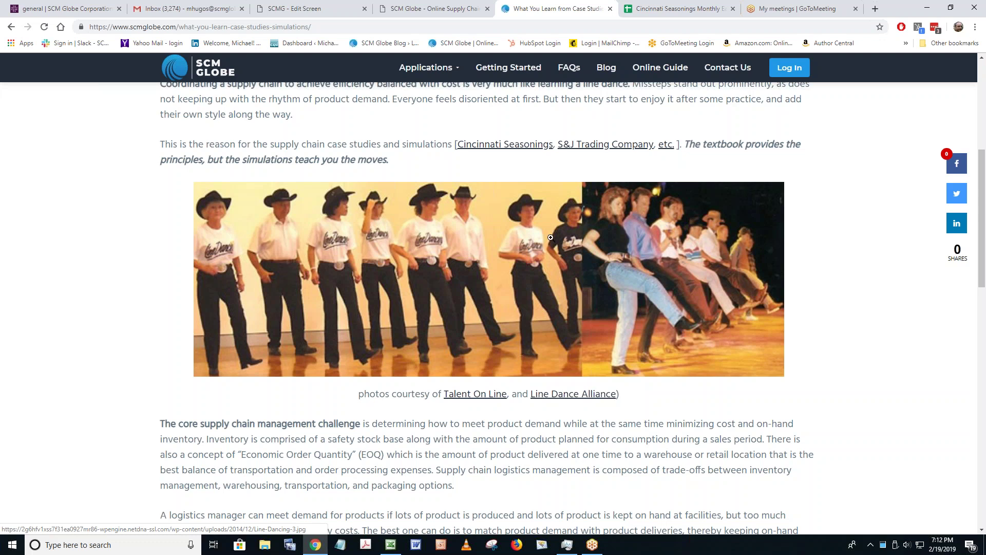
scroll(534, 257, up, 1)
scroll(533, 257, up, 3)
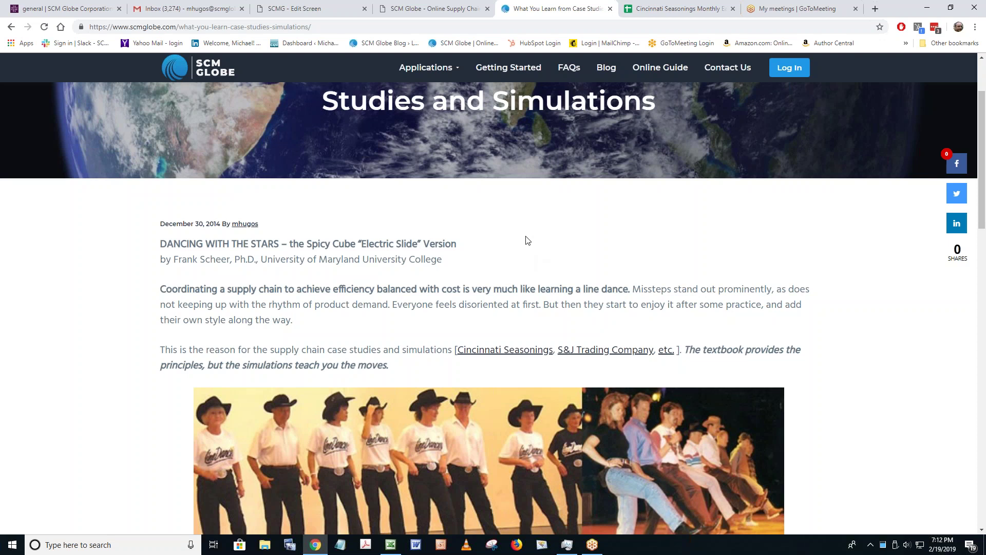
Step: Return to account management and save the Cincy Seasonings supply chain as a save state named "Week One Solution"
click(448, 10)
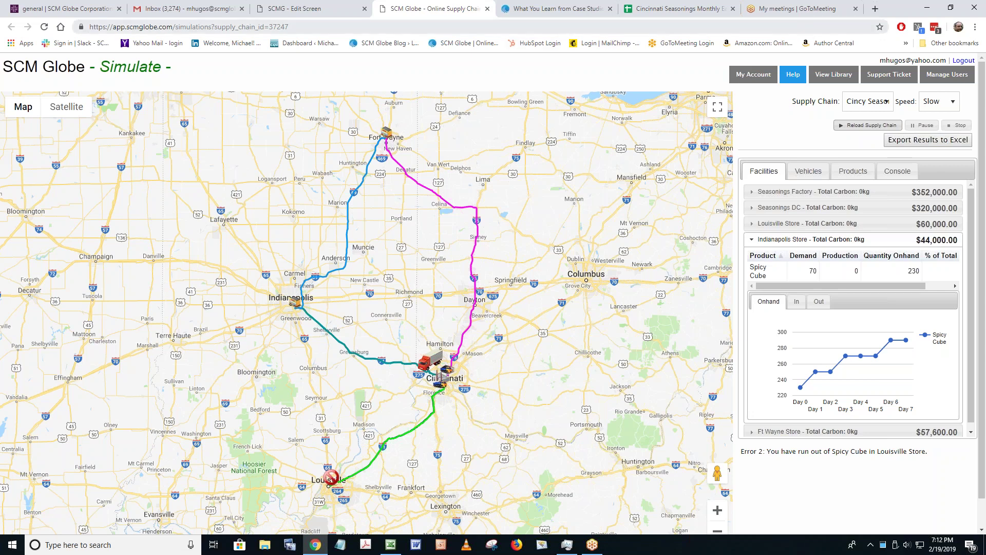
click(753, 75)
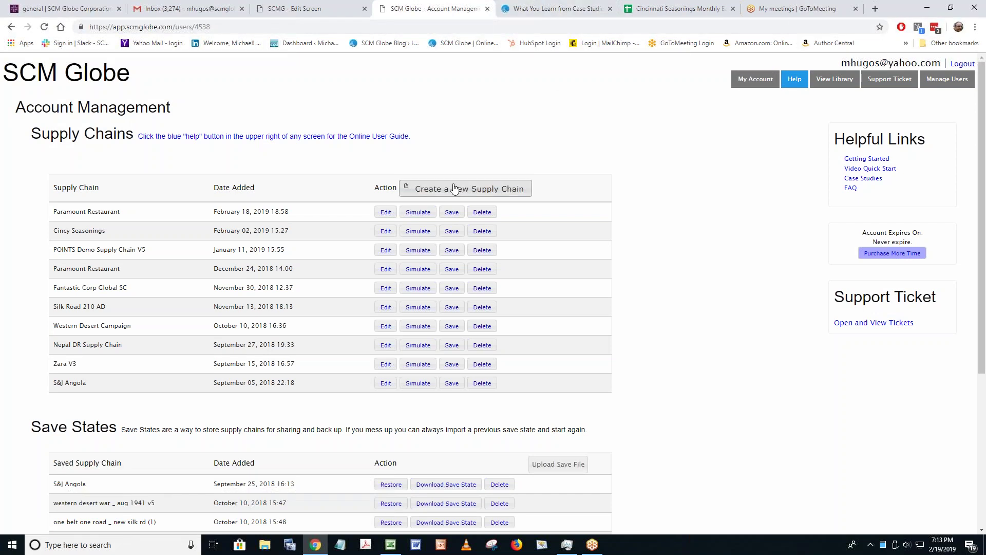
click(452, 232)
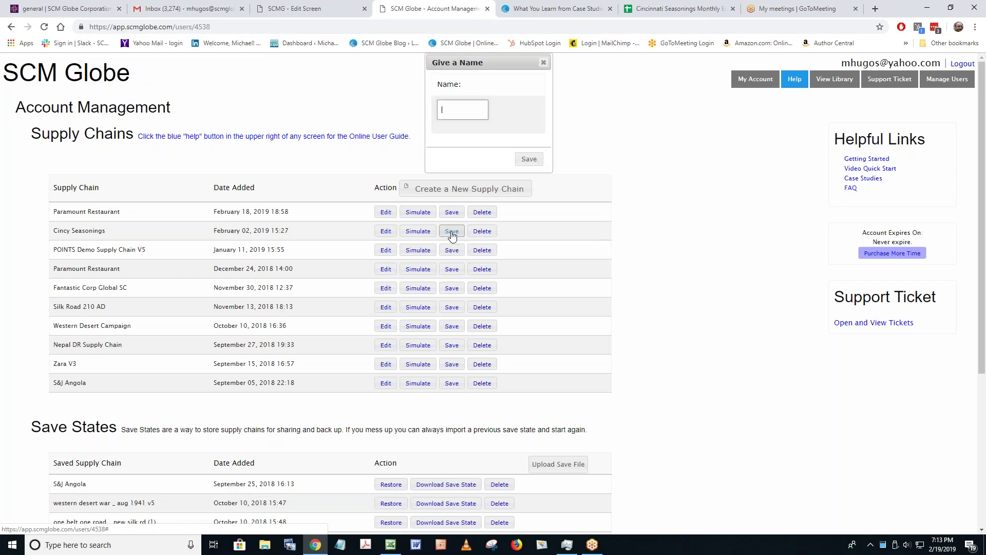
text(Week One)
text( Sclution)
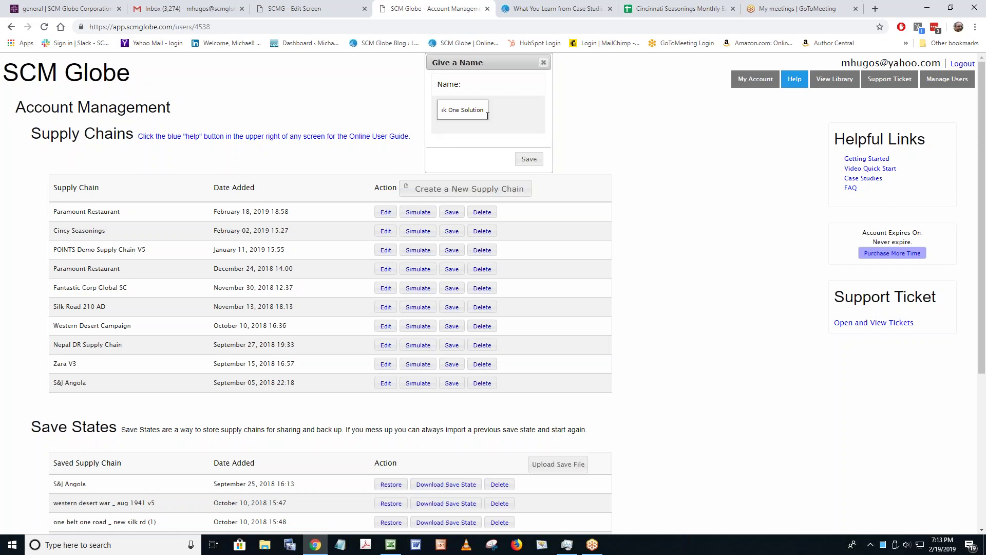
click(529, 160)
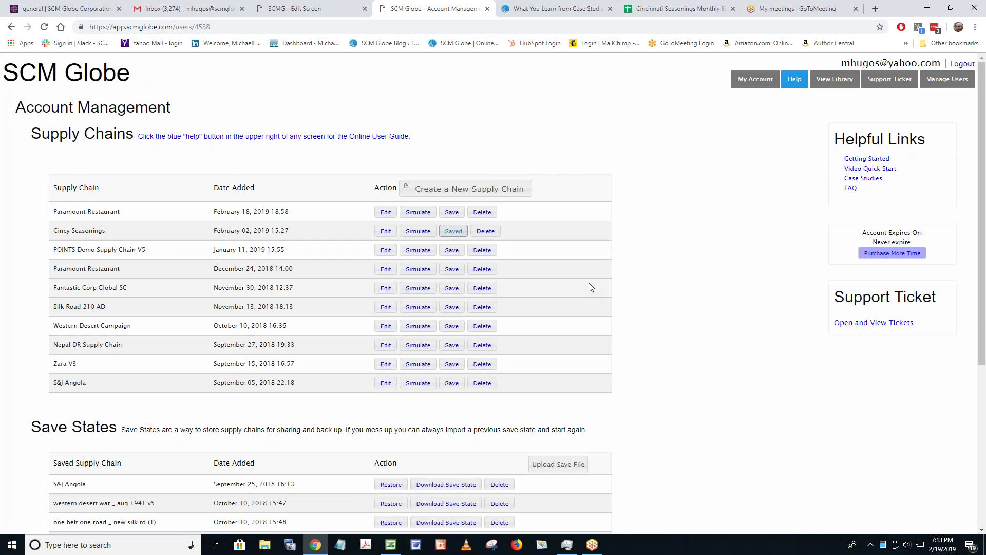
Step: Download the "Week One Solution" save state and upload the downloaded week one solution.json straight back into the save states
scroll(590, 287, down, 5)
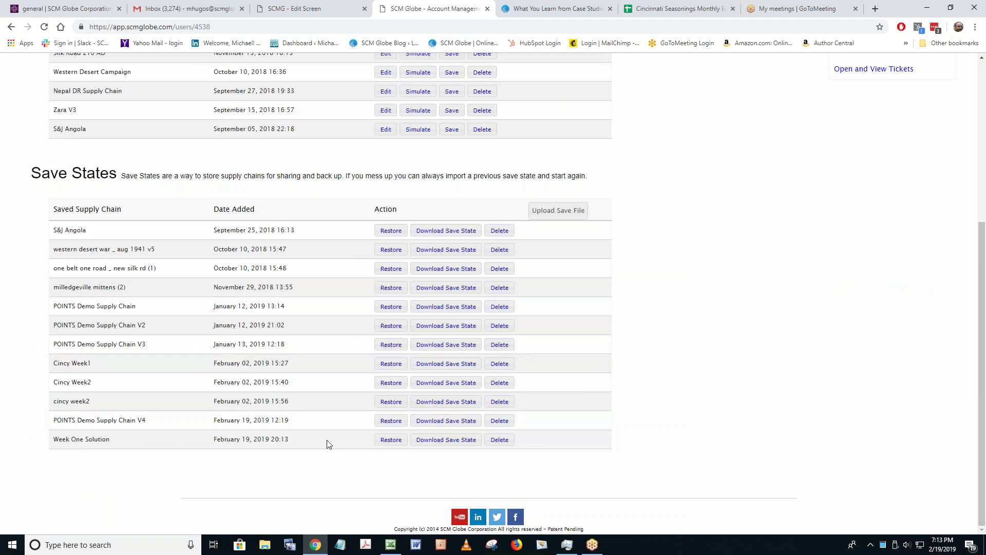
click(465, 443)
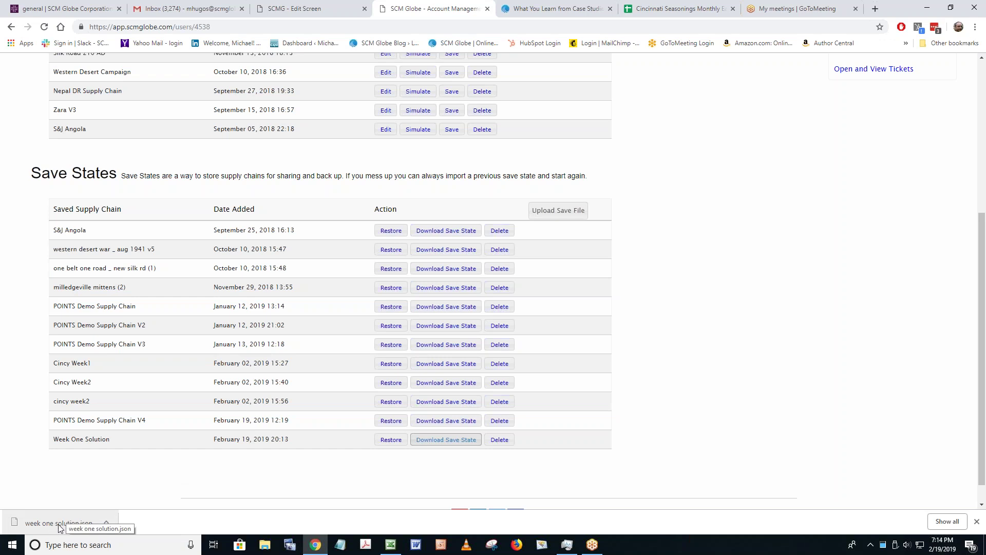
drag(60, 528, 561, 212)
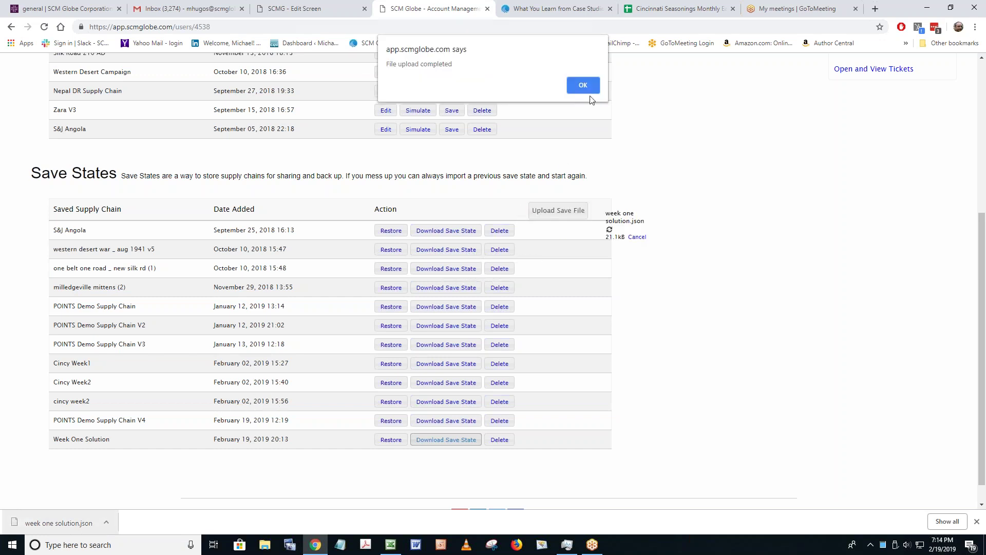
click(582, 85)
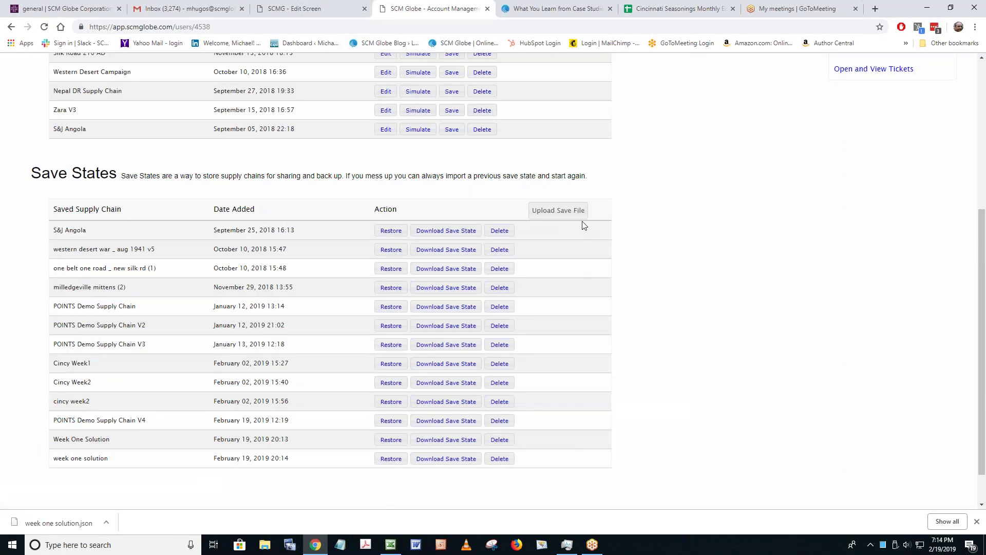
Step: Upload week one solution.json once more by choosing it from the Downloads folder
click(549, 212)
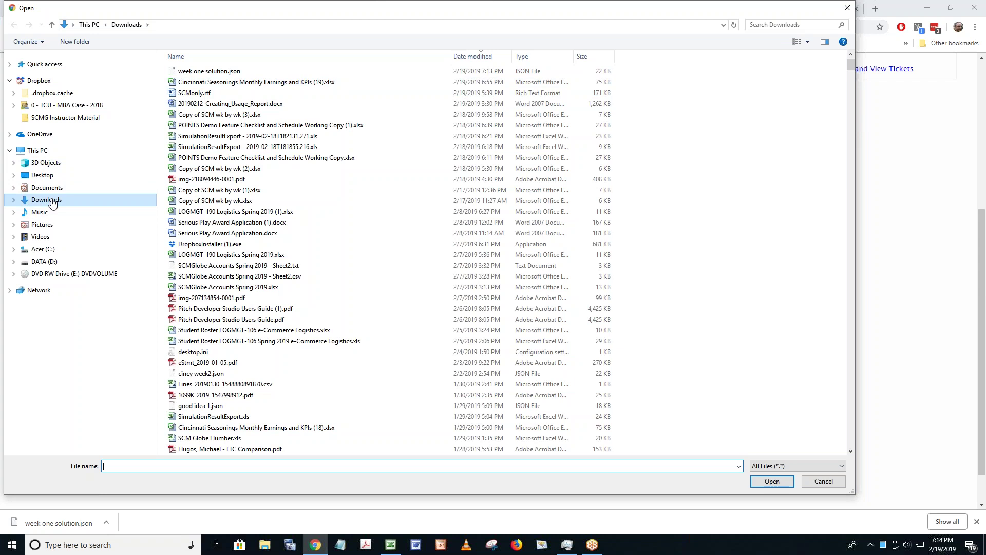
click(221, 73)
double_click(221, 73)
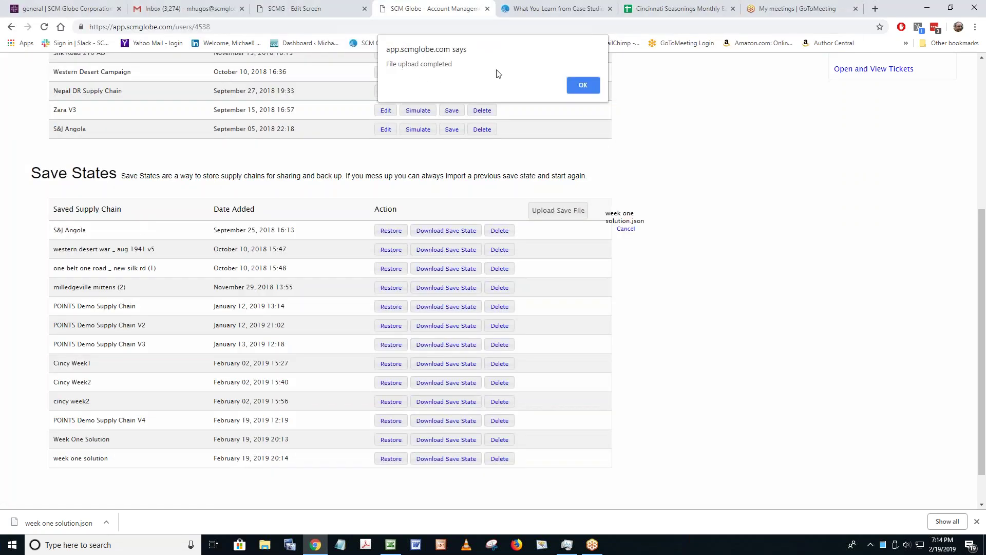
click(581, 85)
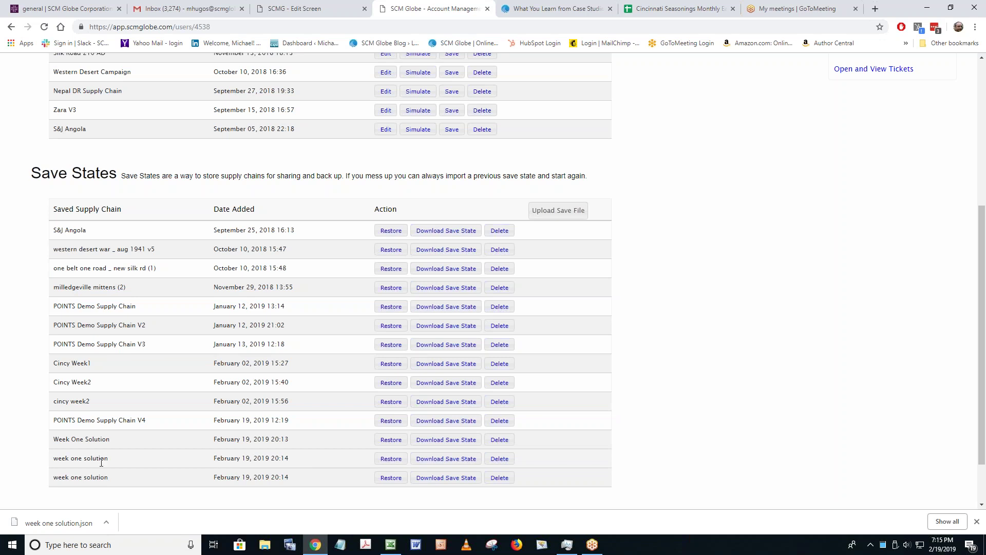
Step: Restore the first uploaded "week one solution", open the restored supply chain for editing and create a save state of it
click(388, 462)
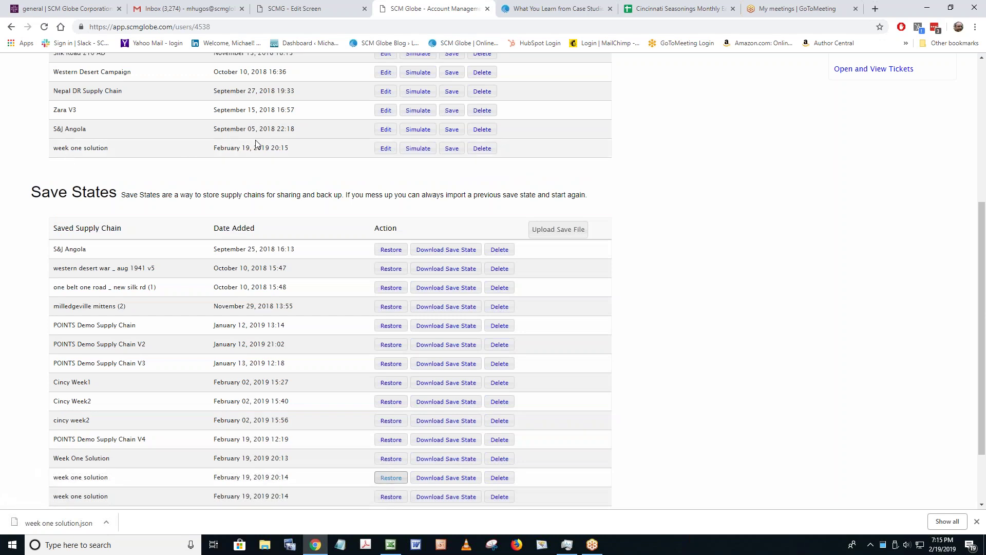
click(385, 149)
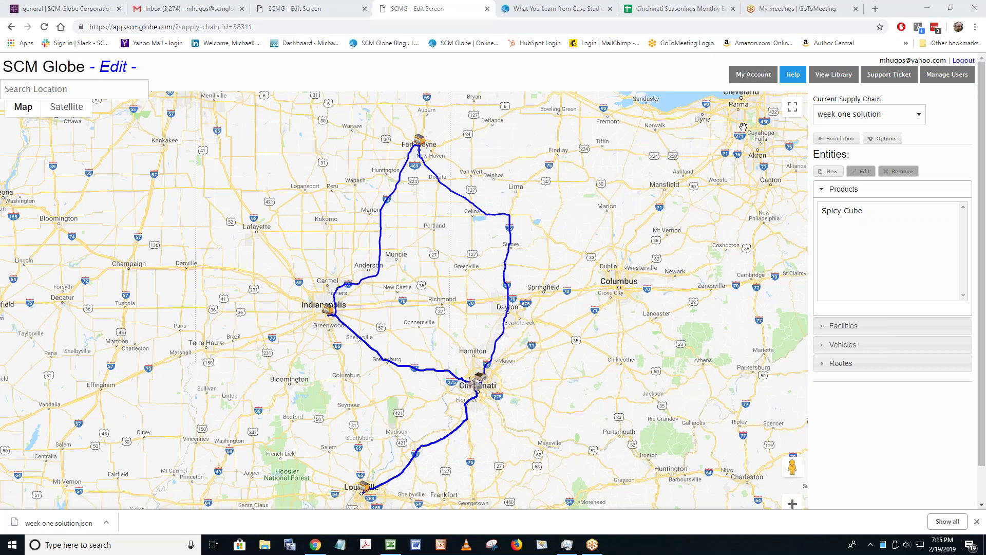
click(887, 141)
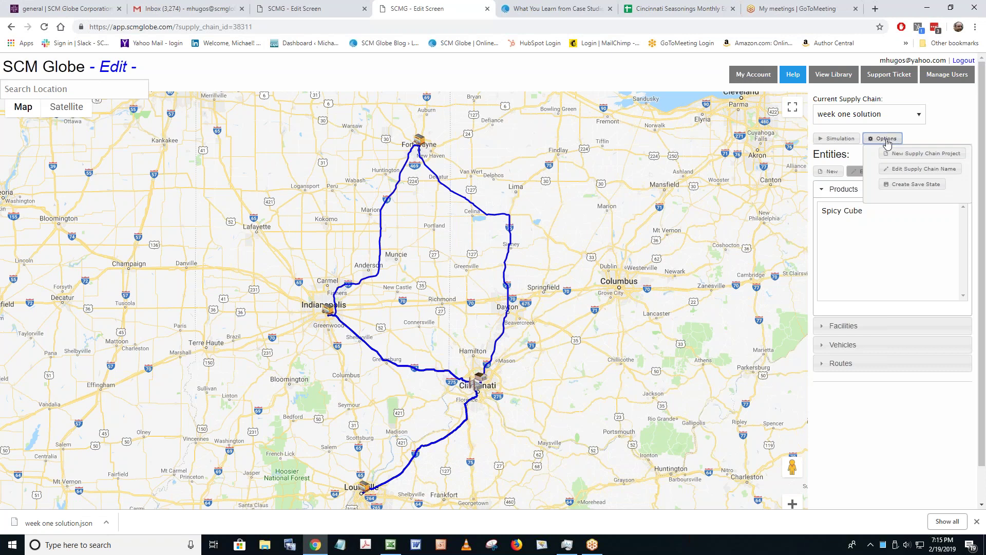
click(912, 188)
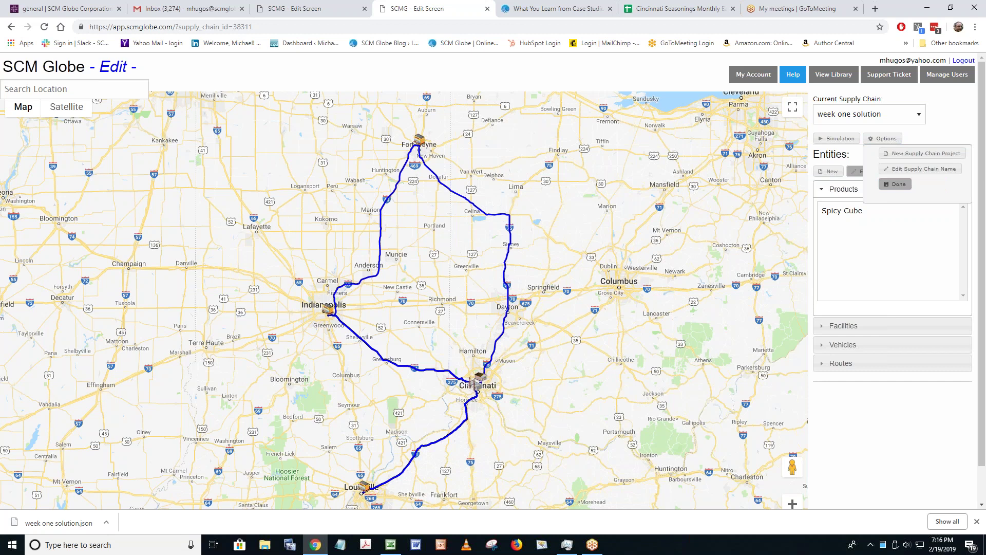
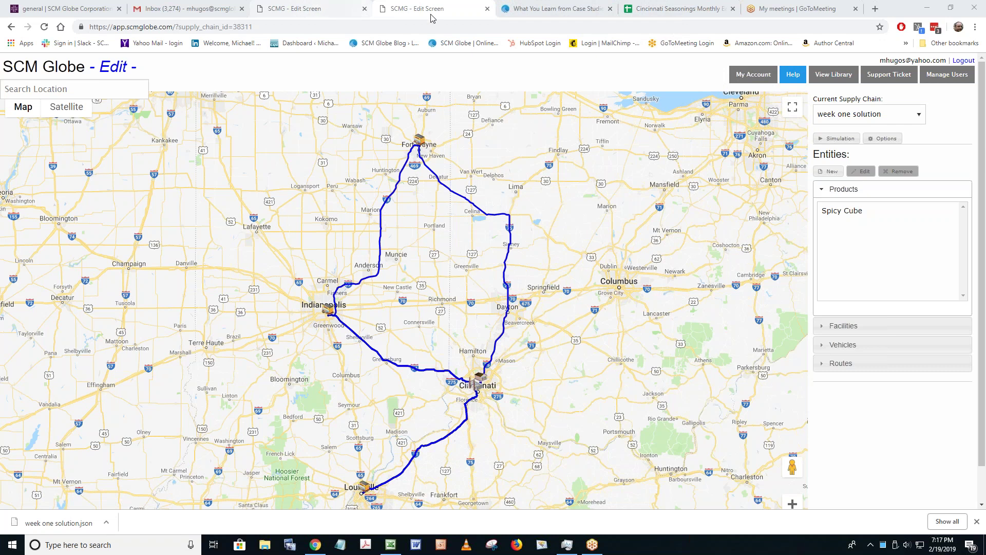
Step: Close the extra edit screen and start a simulation of the "week one solution" supply chain
click(365, 9)
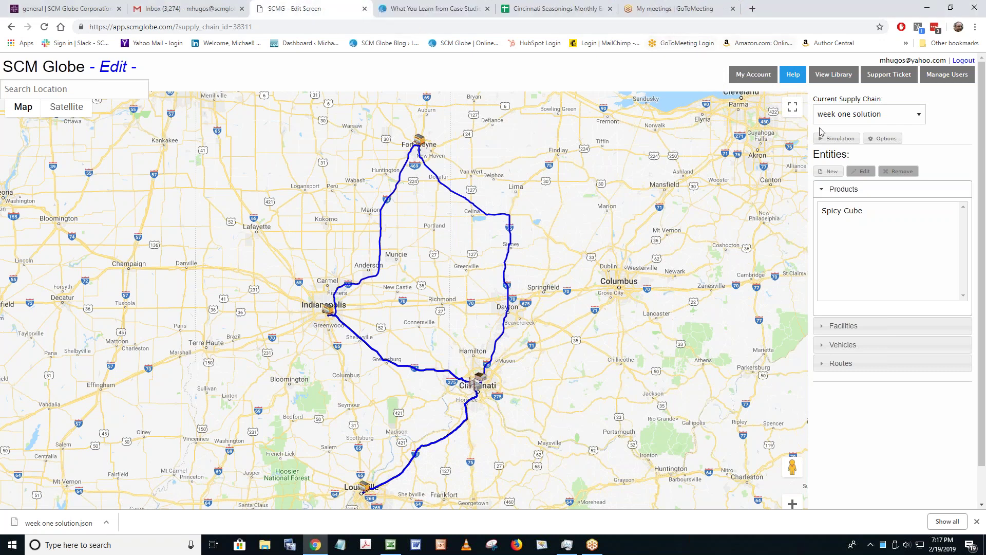
click(837, 139)
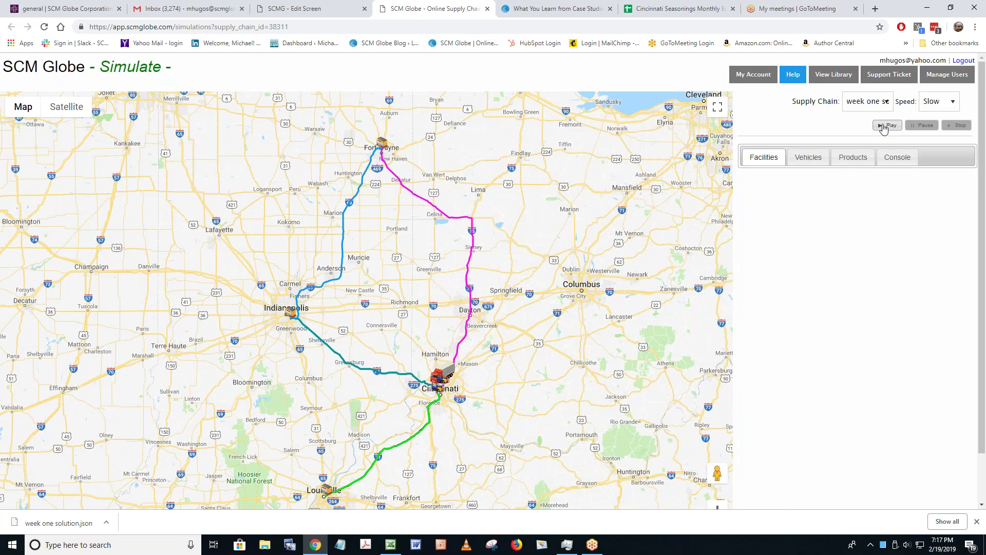
click(885, 127)
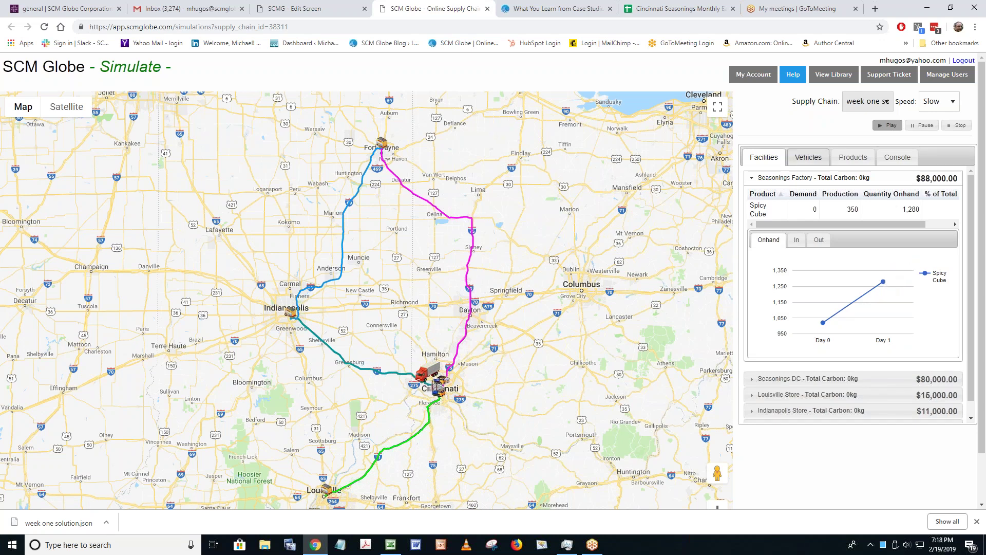
Step: Examine the vehicle costs, product inventory and daily on-hand console figures while the simulation runs, then return to the facilities
click(812, 160)
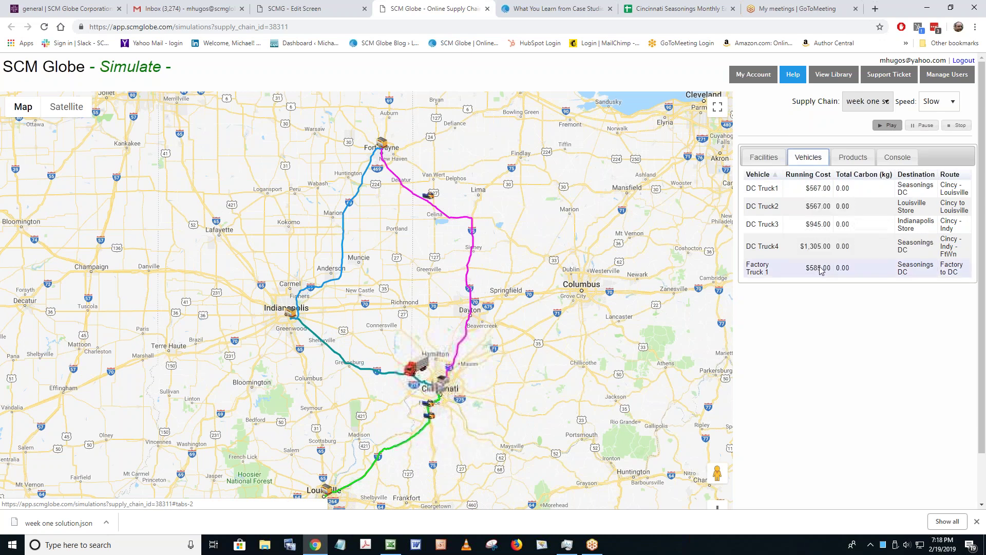
click(850, 157)
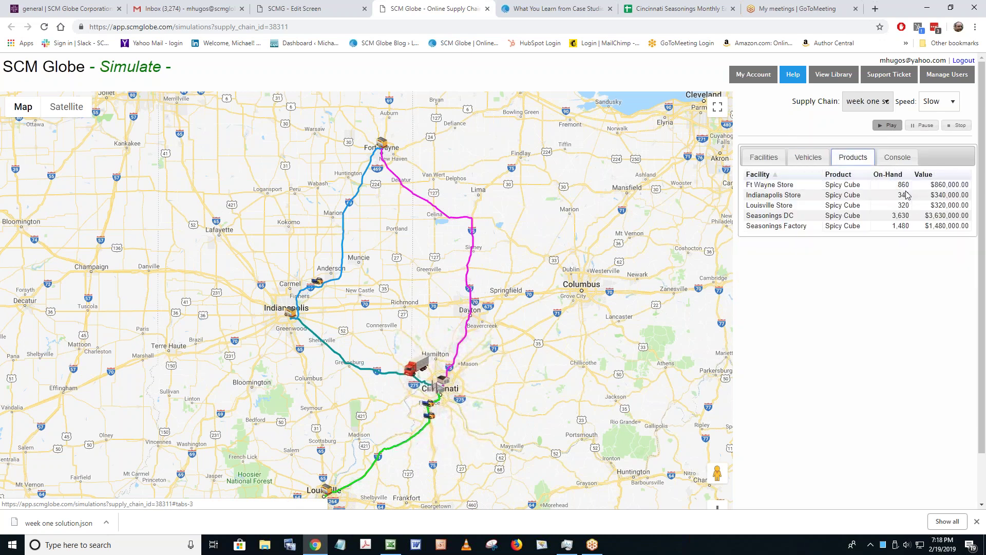
click(904, 162)
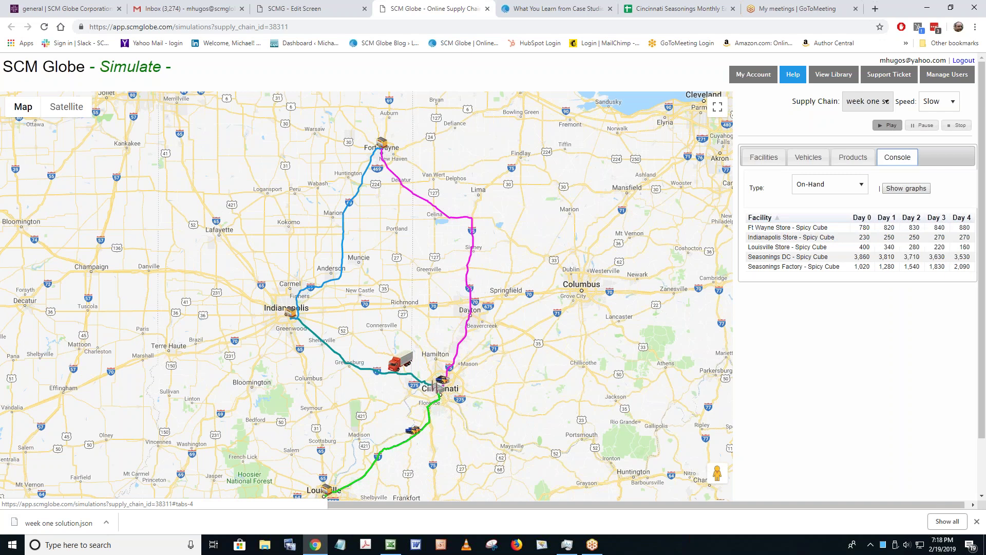
click(764, 160)
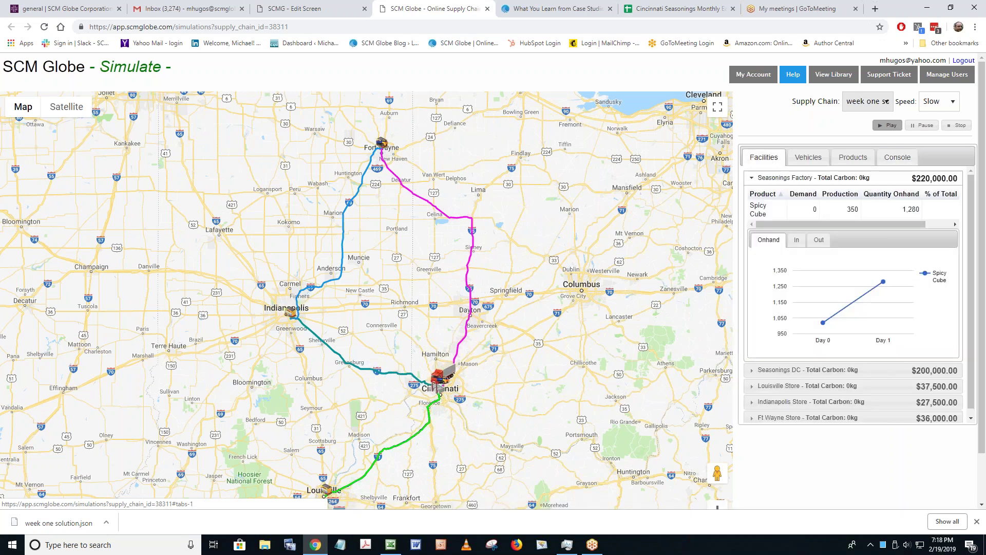
Step: Check the on-hand charts of Seasonings DC, Louisville Store and Ft Wayne Store, and dismiss the simulation error
click(789, 370)
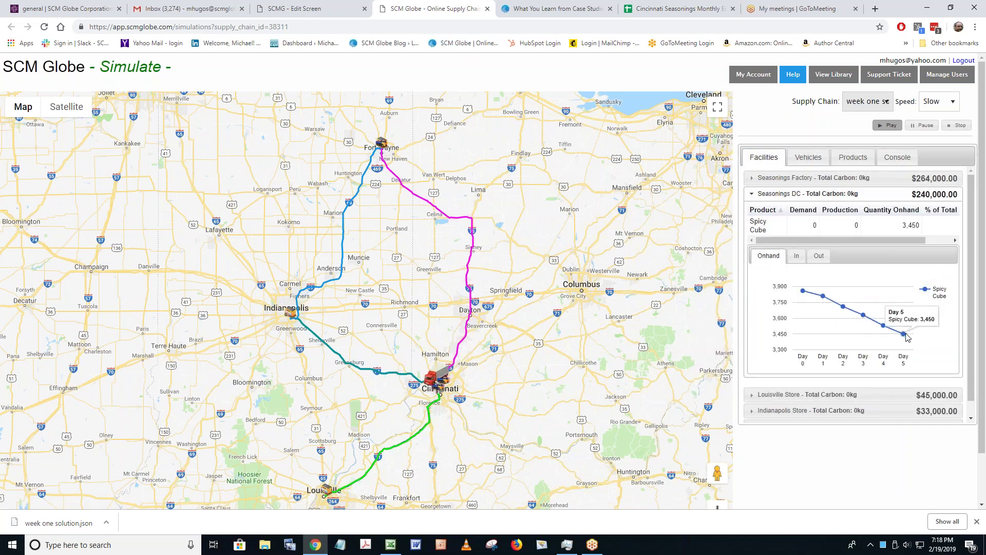
click(780, 394)
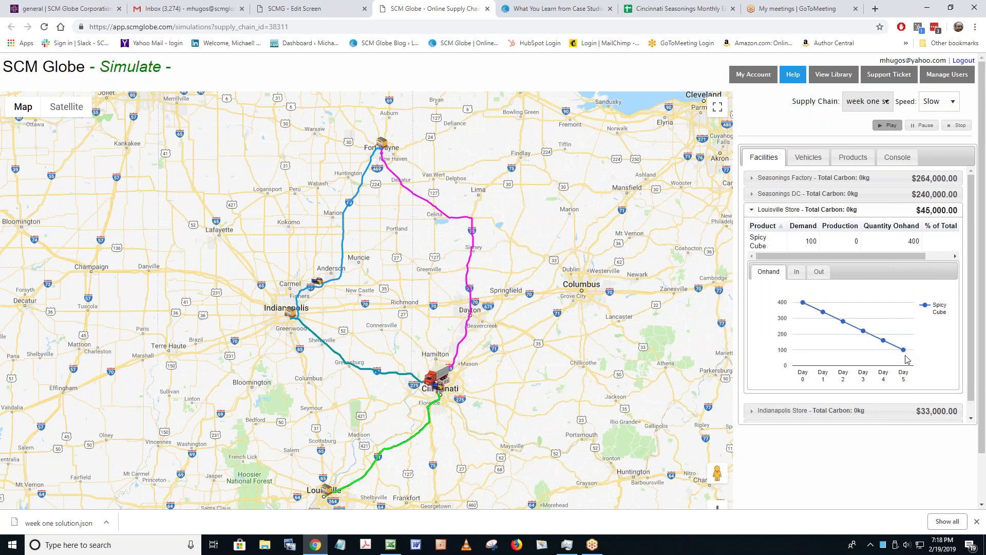
click(787, 417)
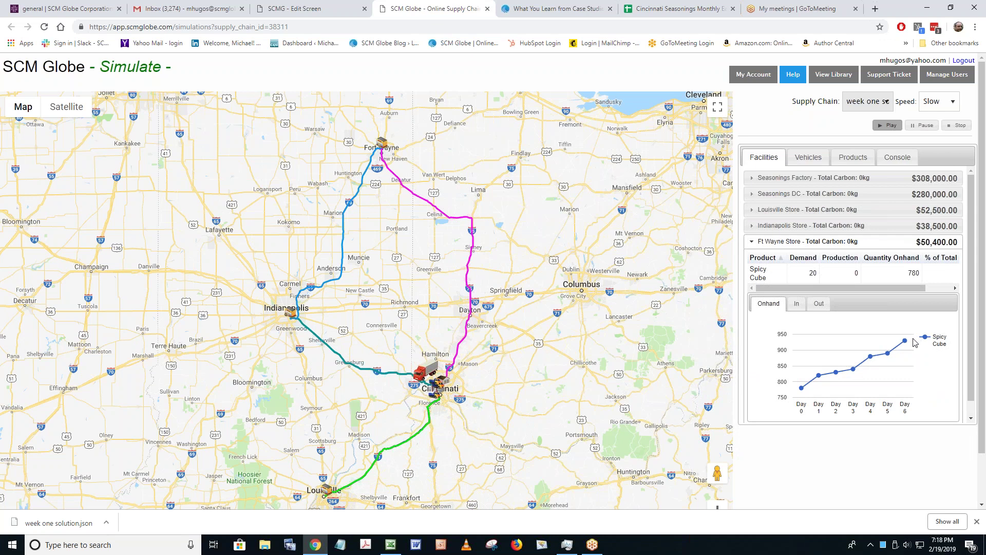
scroll(811, 403, down, 1)
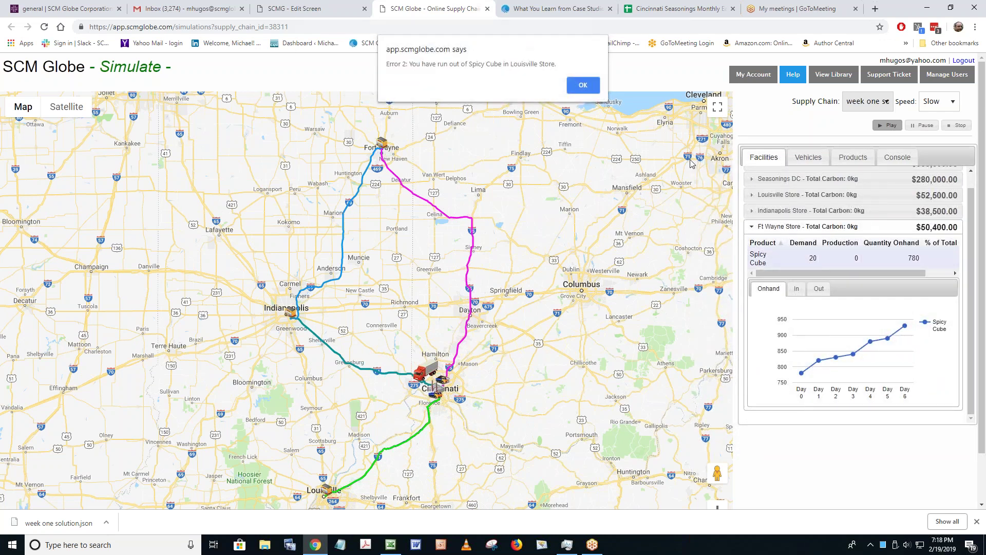
click(582, 85)
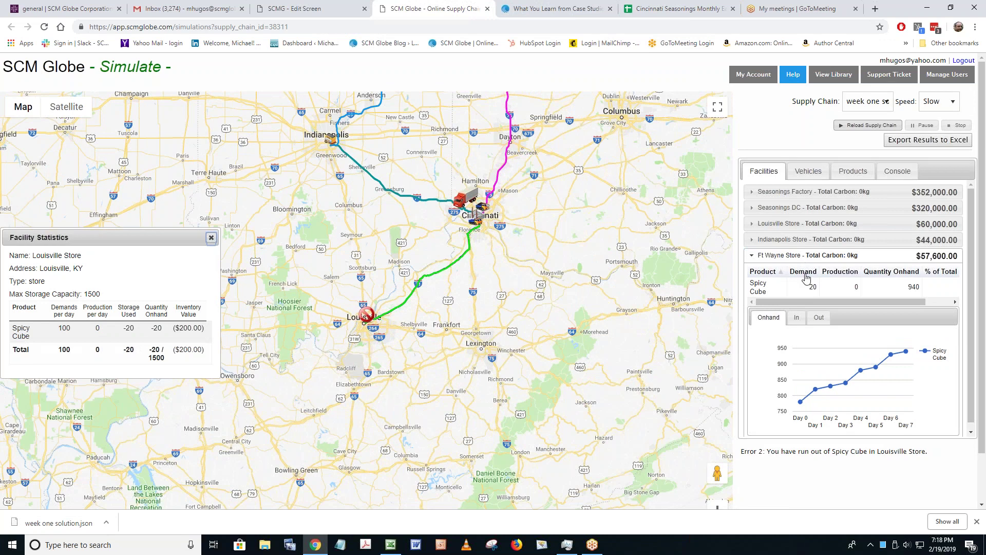
Step: Review the stopped simulation's vehicle, product and console results, ending on the facility results
click(809, 171)
click(851, 175)
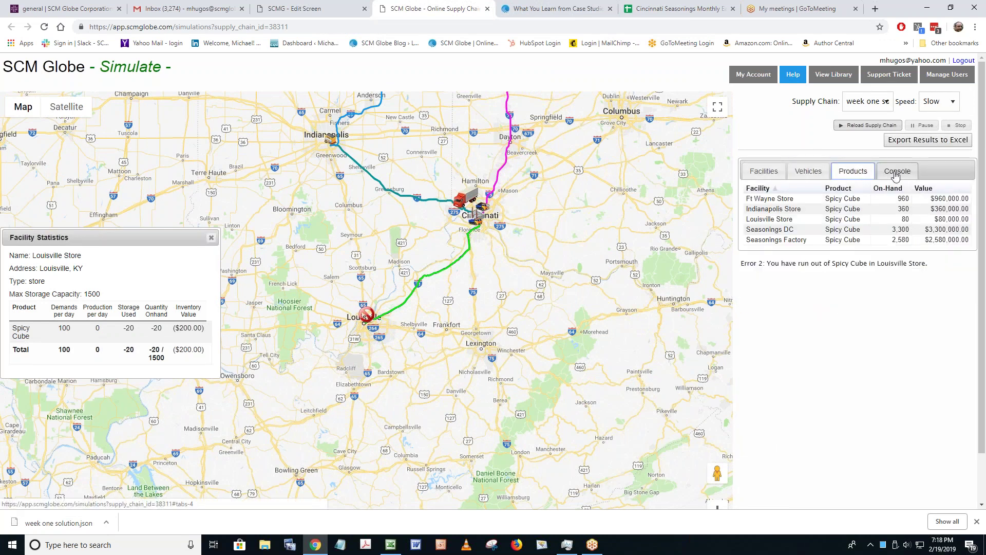
click(898, 172)
click(774, 175)
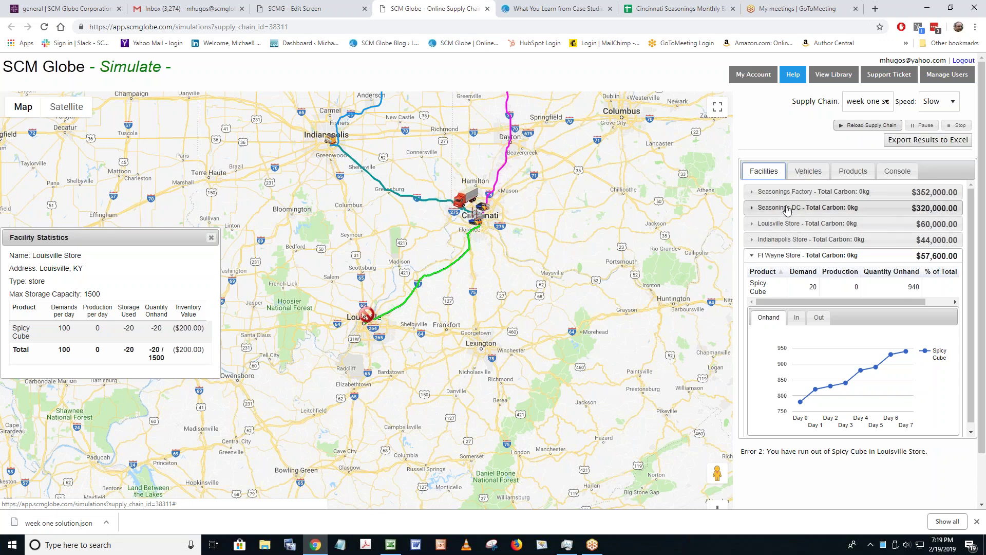
Step: Bring all the routes into view, move the Louisville Store statistics inward over the map, and inspect each vehicle's running cost
drag(490, 259, 494, 408)
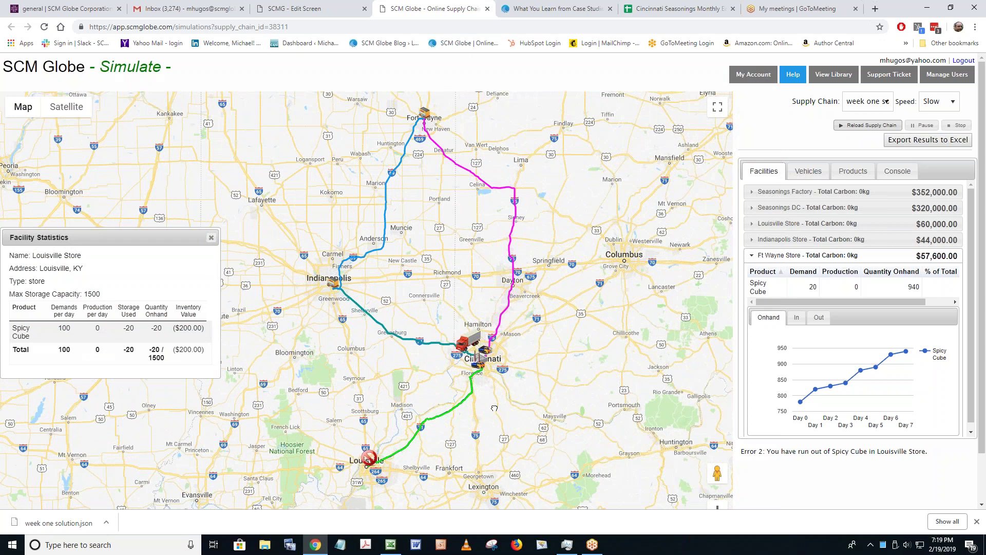
drag(495, 407, 454, 388)
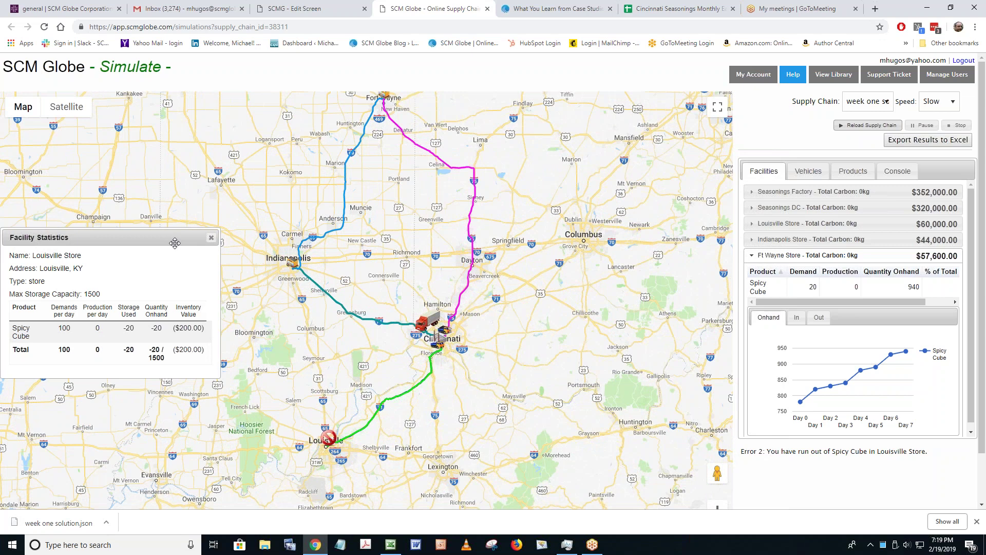
drag(175, 242, 211, 217)
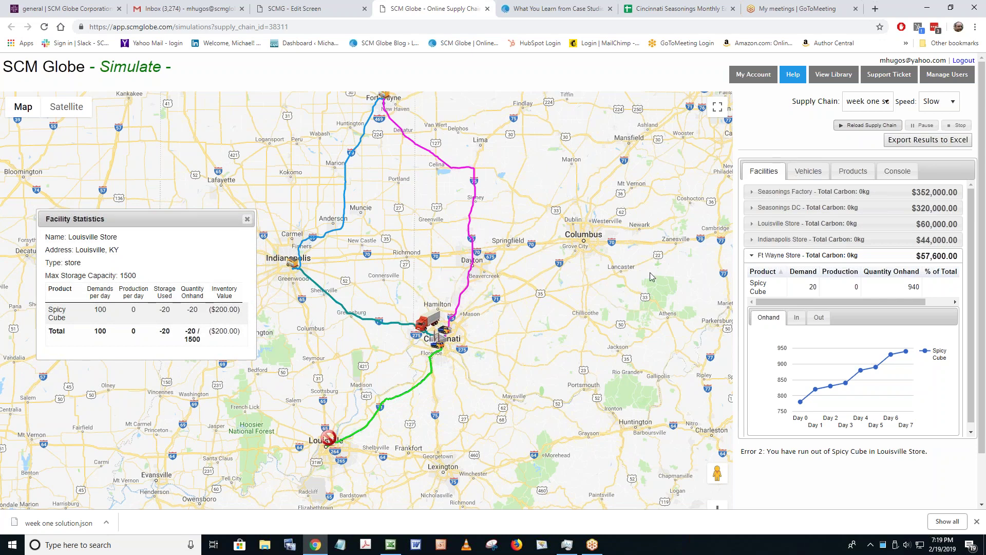
click(803, 173)
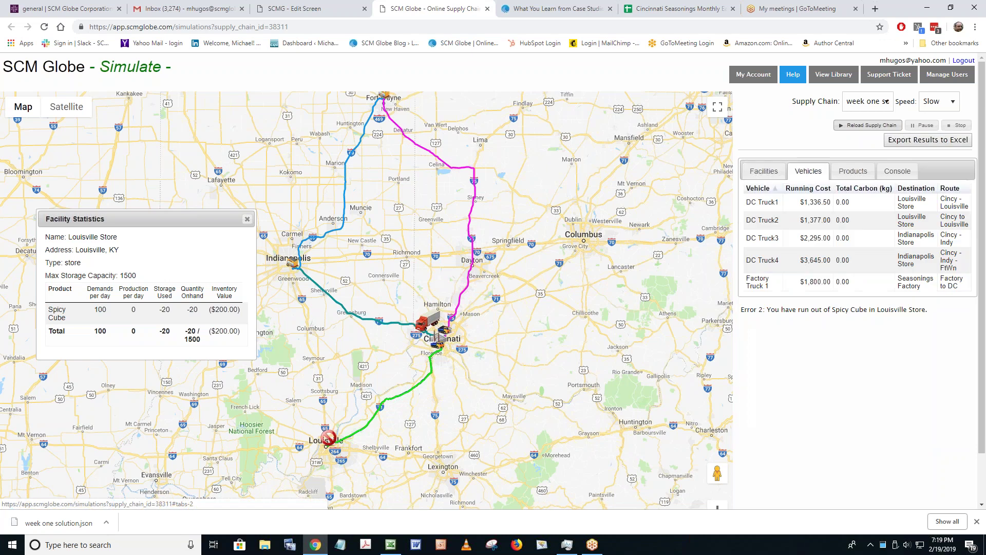
Step: Review the simulation's product inventory and daily on-hand console figures, and return to the facility results
click(858, 173)
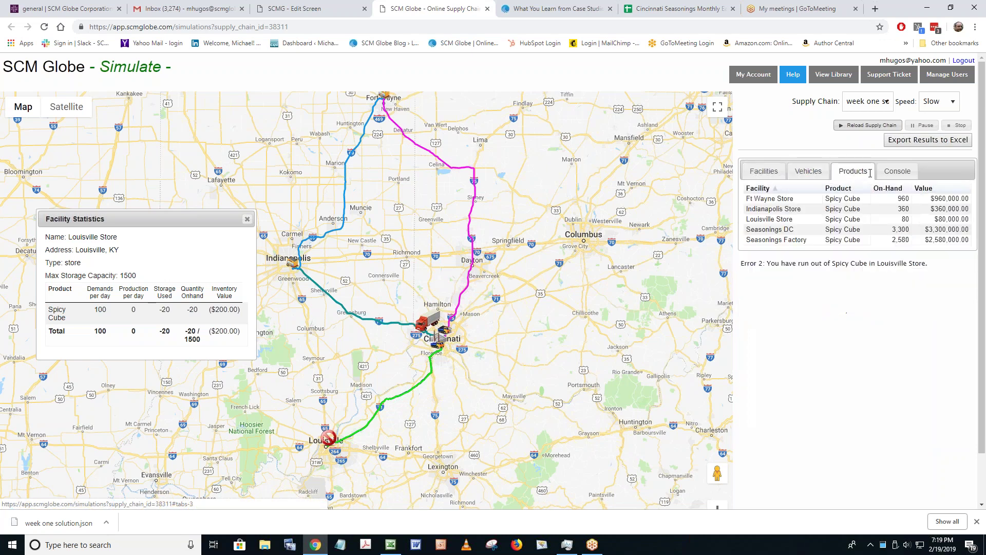
click(897, 175)
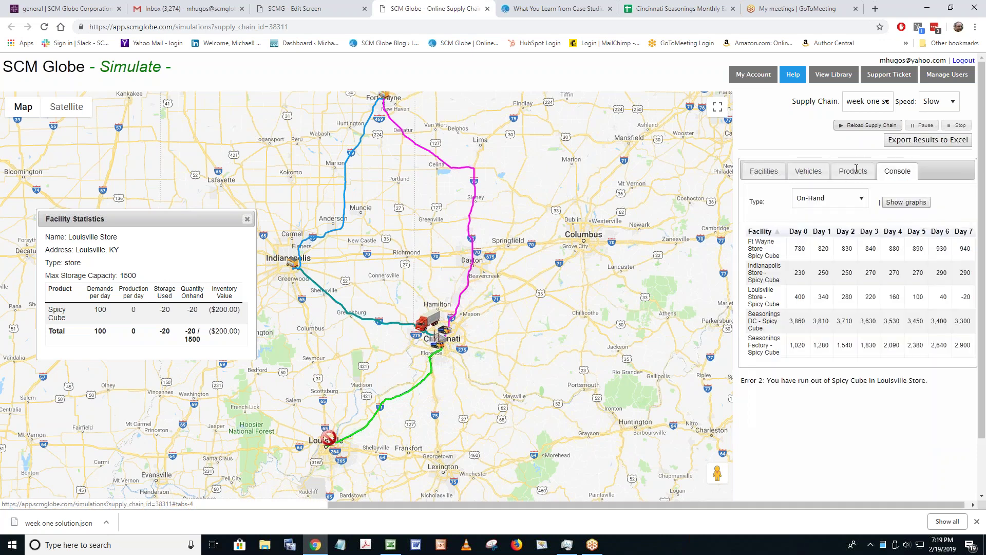
click(765, 173)
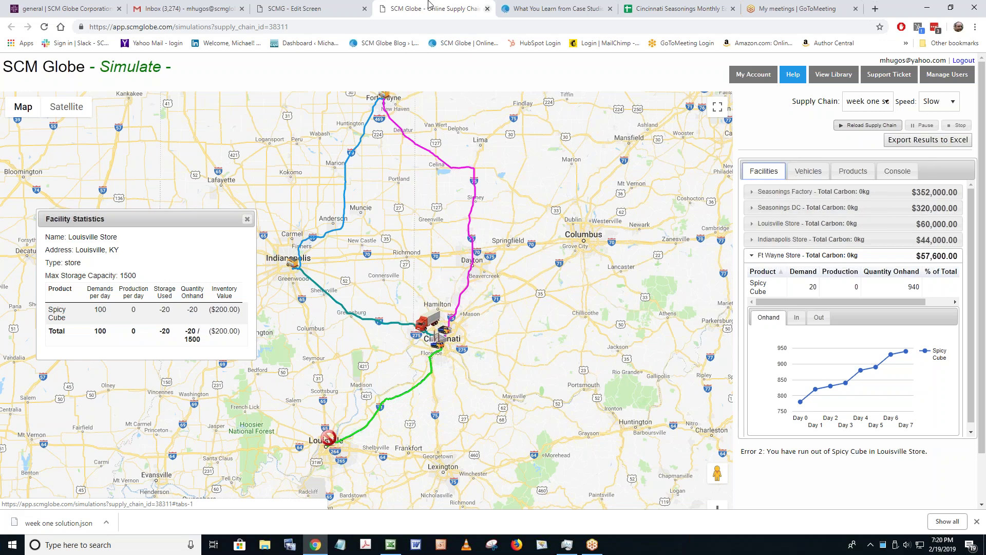
Step: Switch to the supply chain's edit screen and inspect the facility settings of Ft Wayne Store and Seasonings DC
click(320, 11)
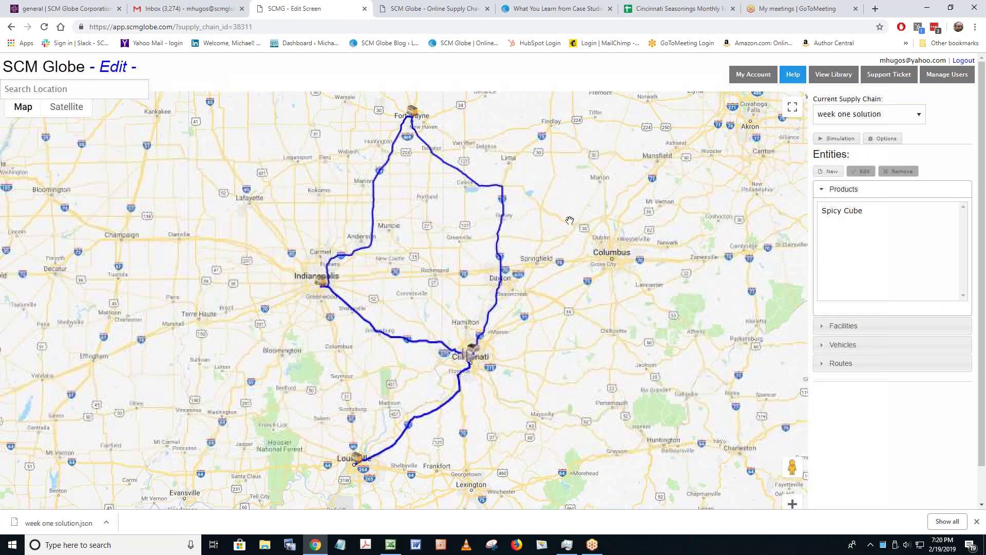
click(843, 327)
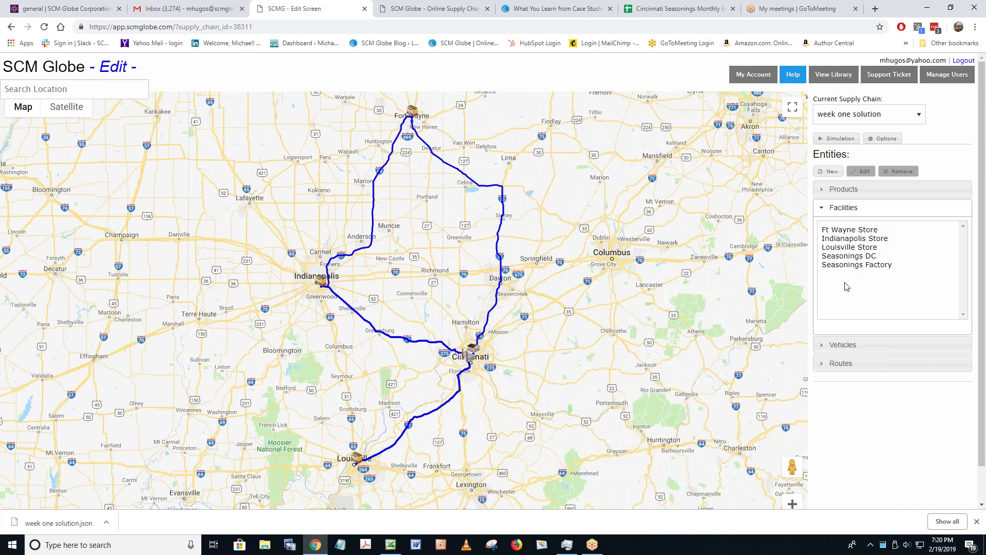
click(847, 232)
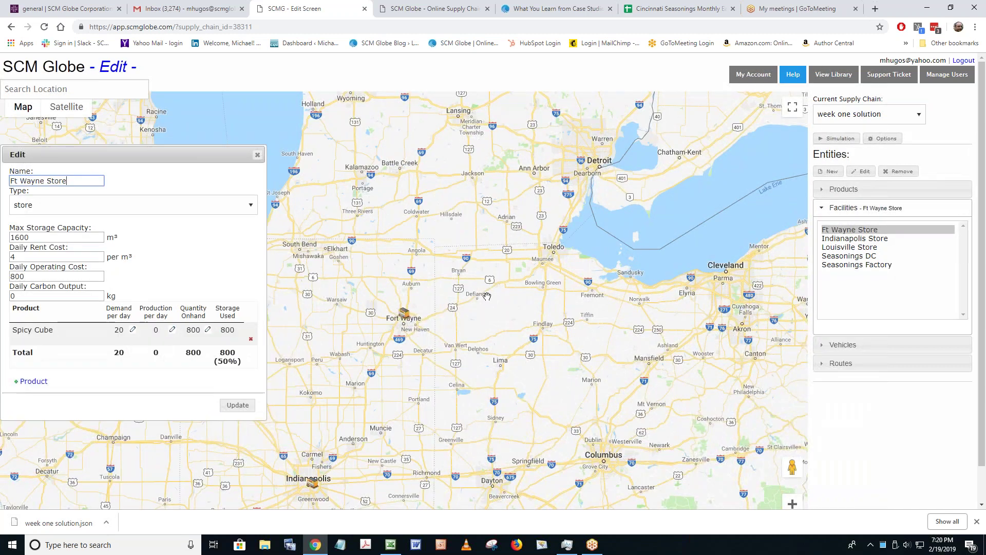
drag(488, 284, 483, 135)
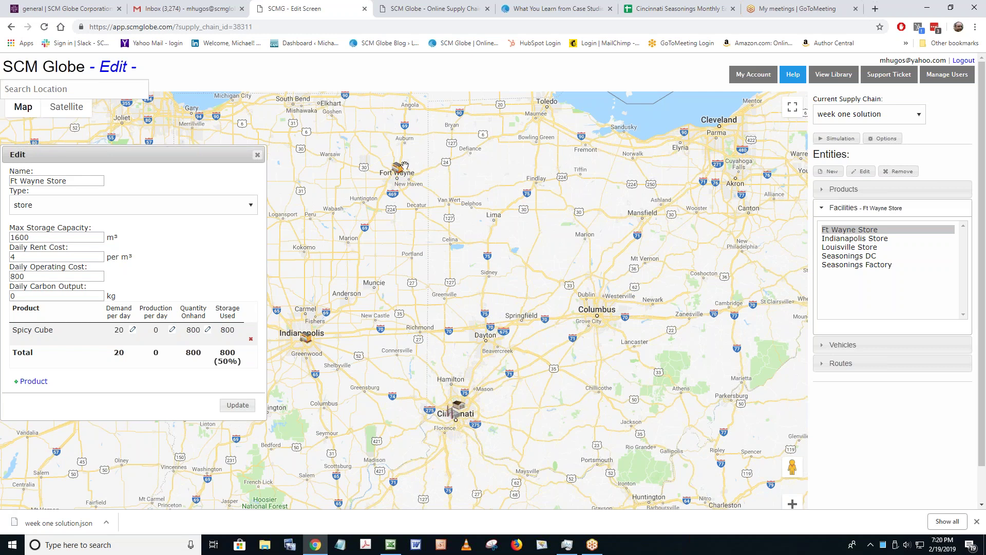
click(853, 257)
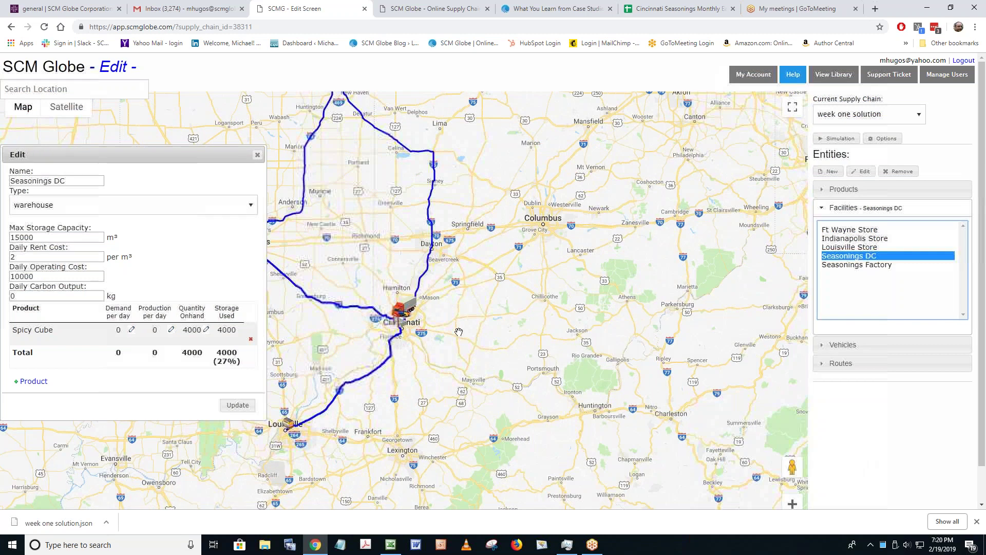
drag(475, 312, 550, 322)
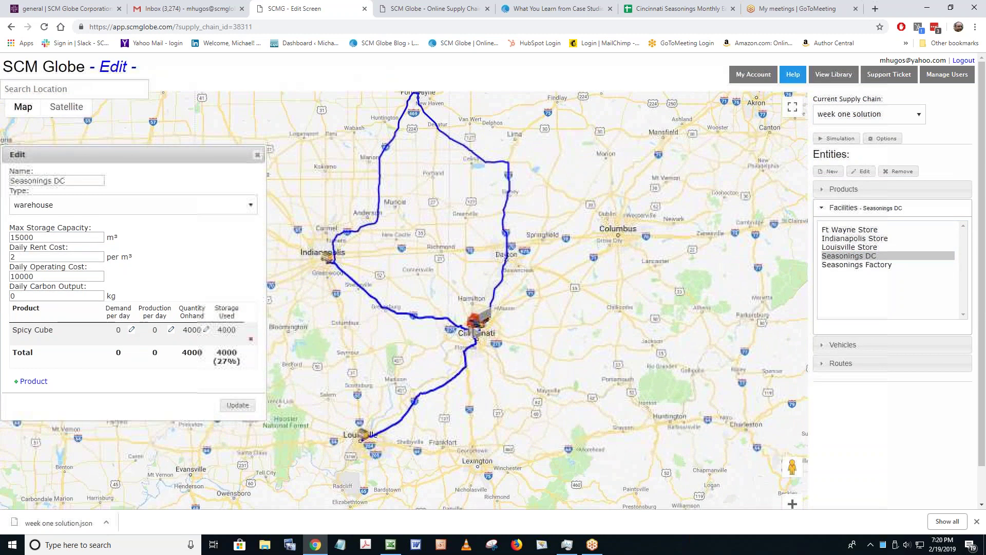
Step: Inspect DC Truck2's settings and its Cincy to Louisville route, moving the route details aside to keep the truck's settings in view
click(845, 345)
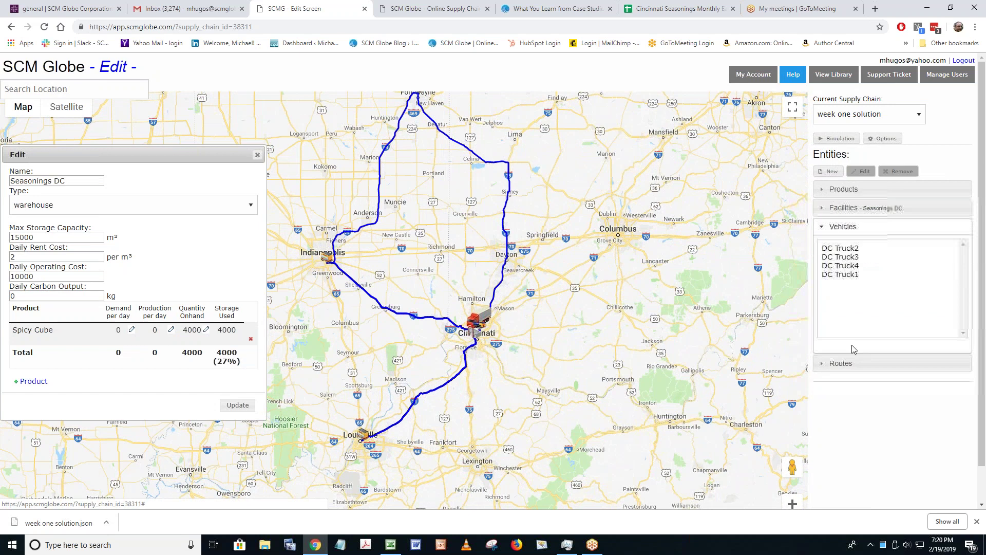
click(852, 250)
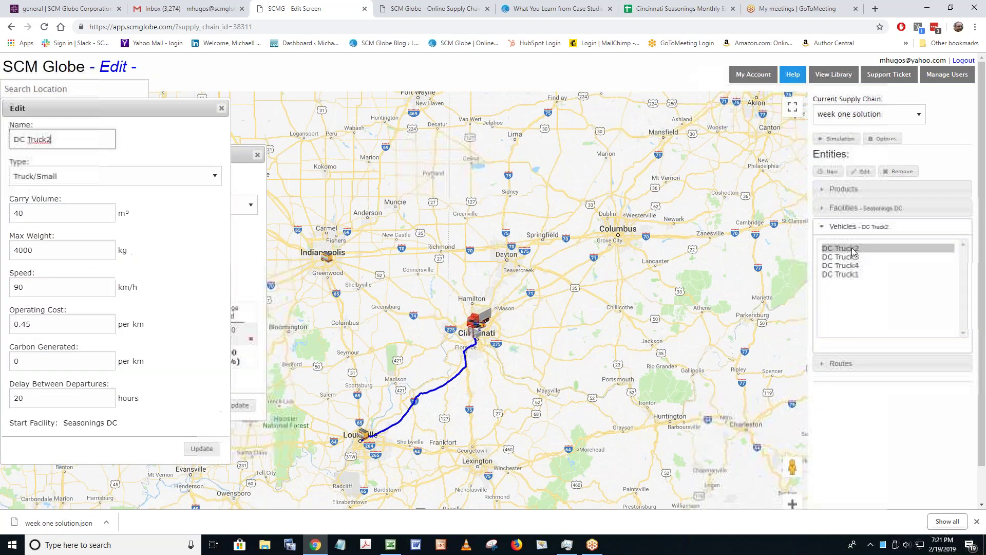
click(36, 400)
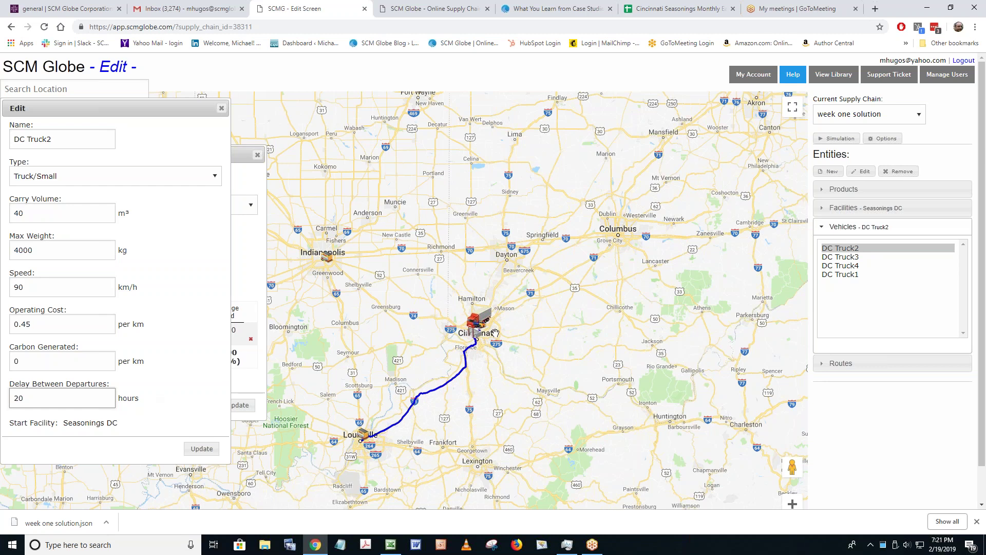
click(848, 364)
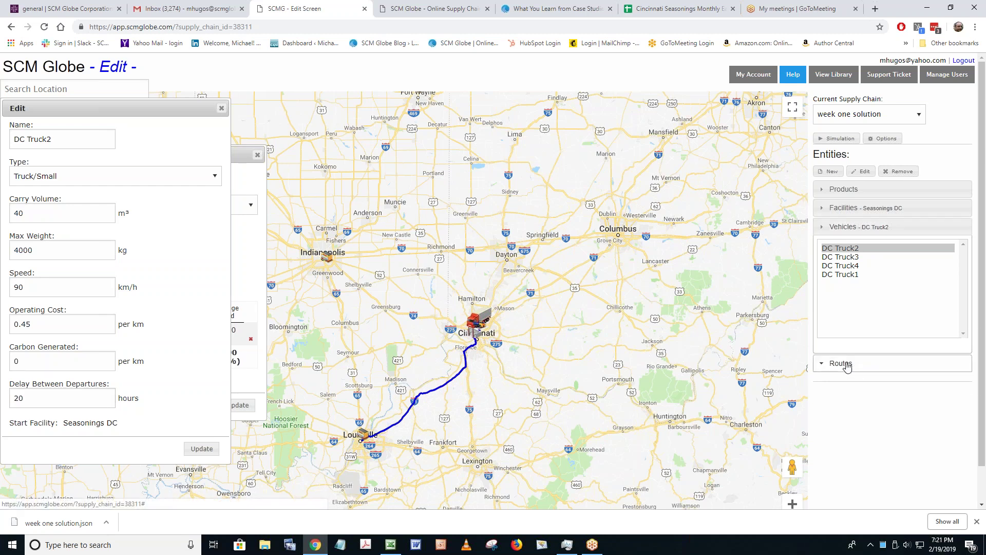
click(874, 268)
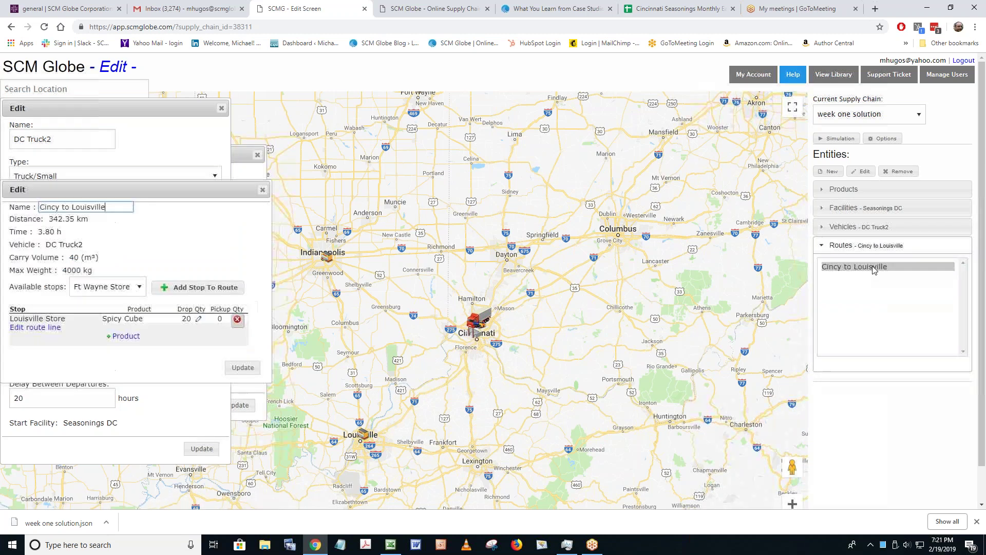
drag(181, 198, 395, 83)
click(401, 123)
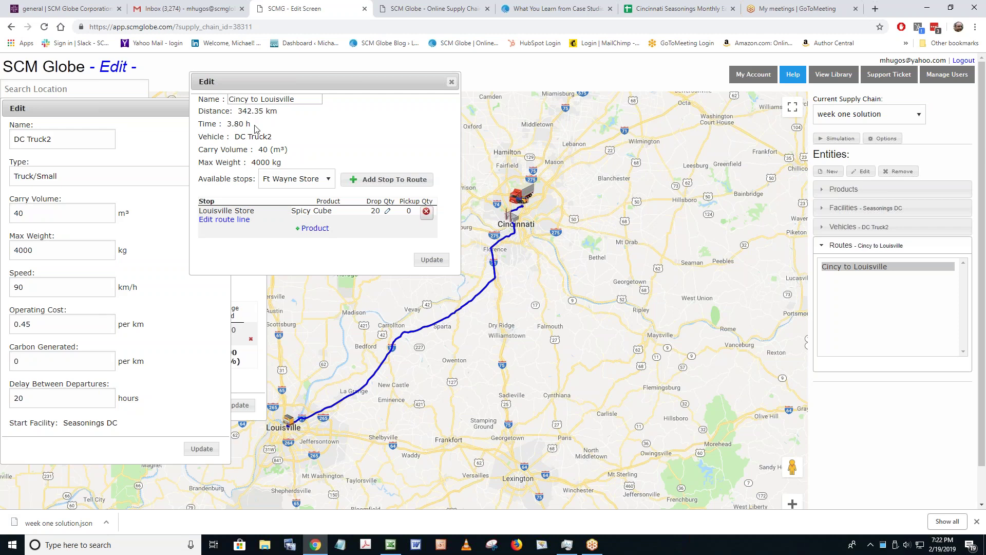
Step: Try a delay between departures of 10 hours and of 5 hours for DC Truck2
click(40, 396)
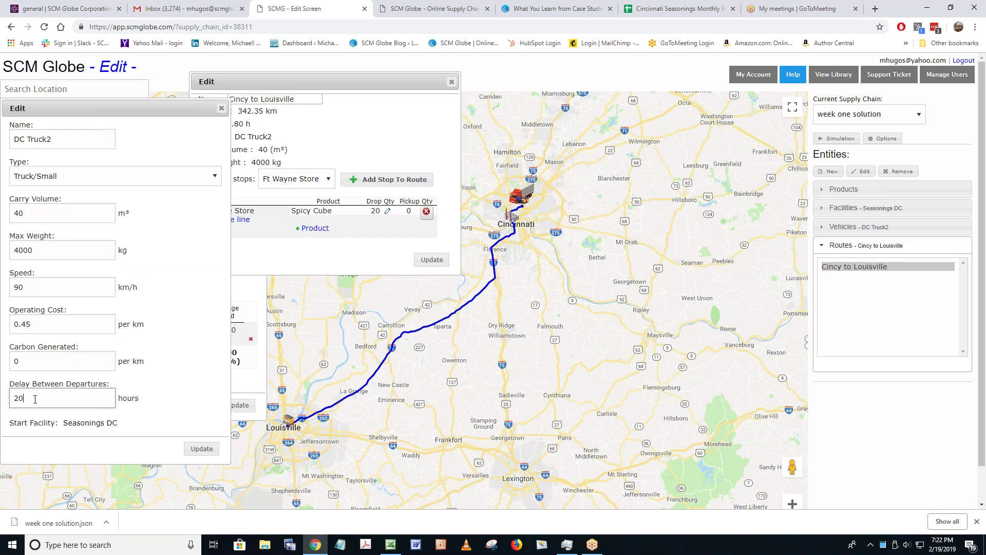
drag(35, 399, 2, 395)
text(10)
double_click(49, 399)
text(5)
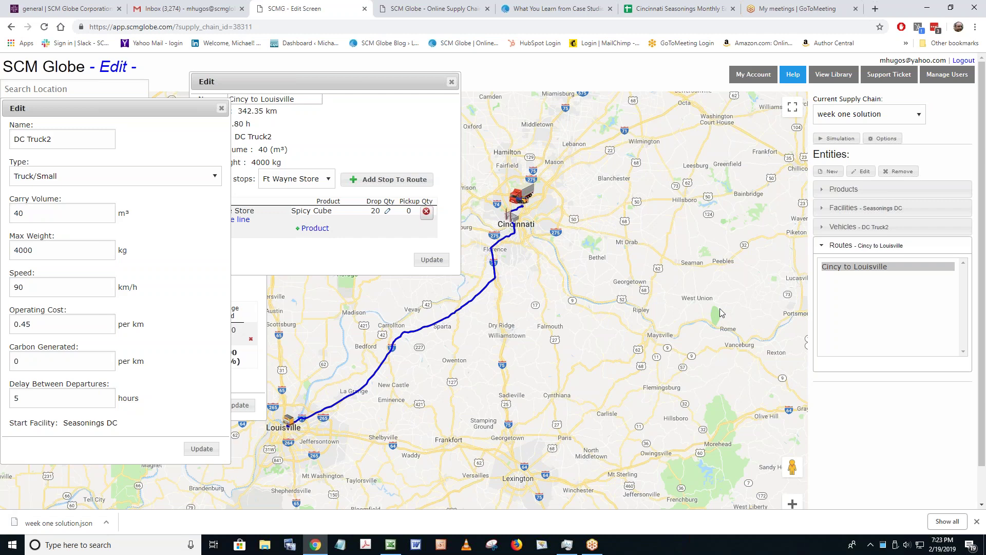
Step: Select Seasonings Factory among the editable facilities, and show its on-hand chart in the simulation results
click(838, 209)
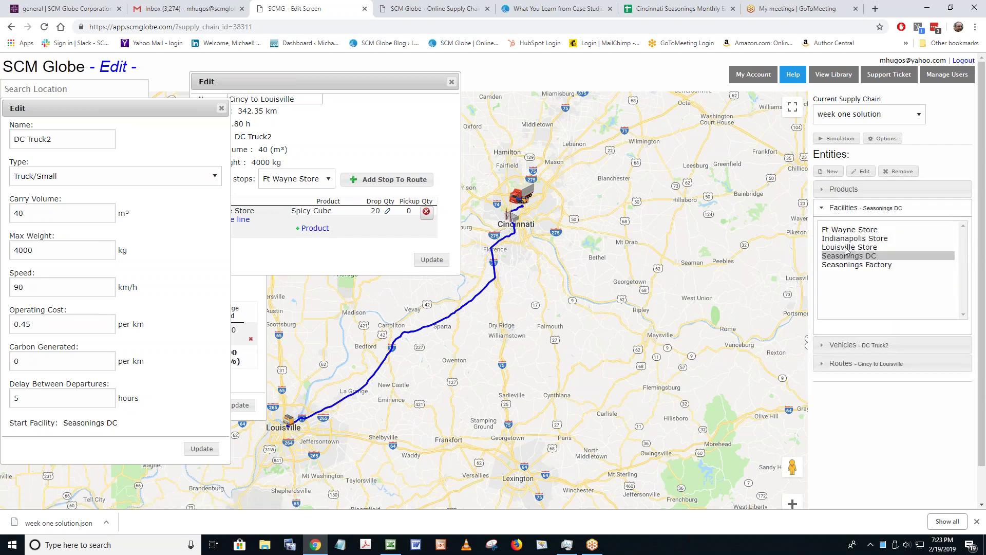
click(844, 265)
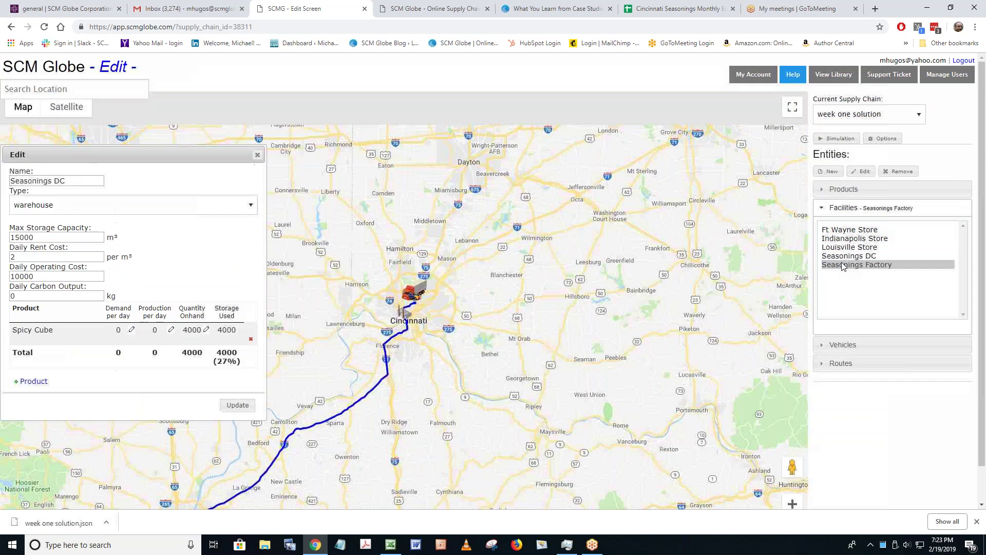
click(429, 10)
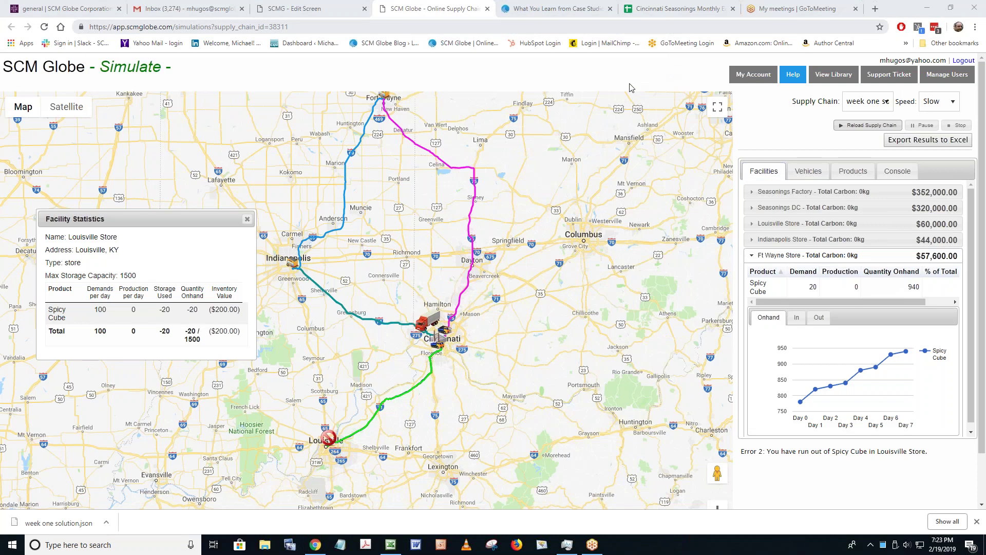
click(783, 193)
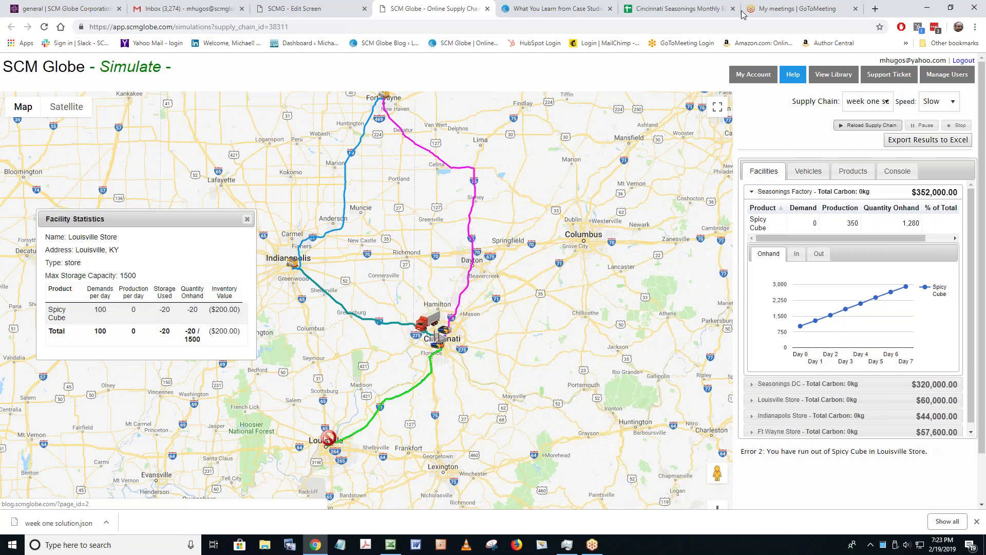
Step: Find the Analyzing Simulation Data article in the online guide and highlight its explanation of upward sloping lines
click(567, 10)
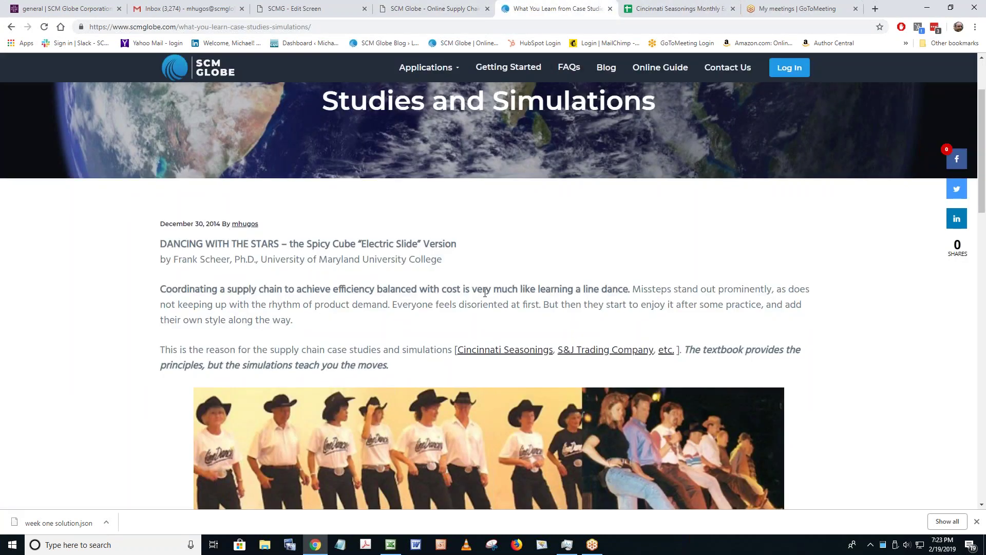
click(491, 354)
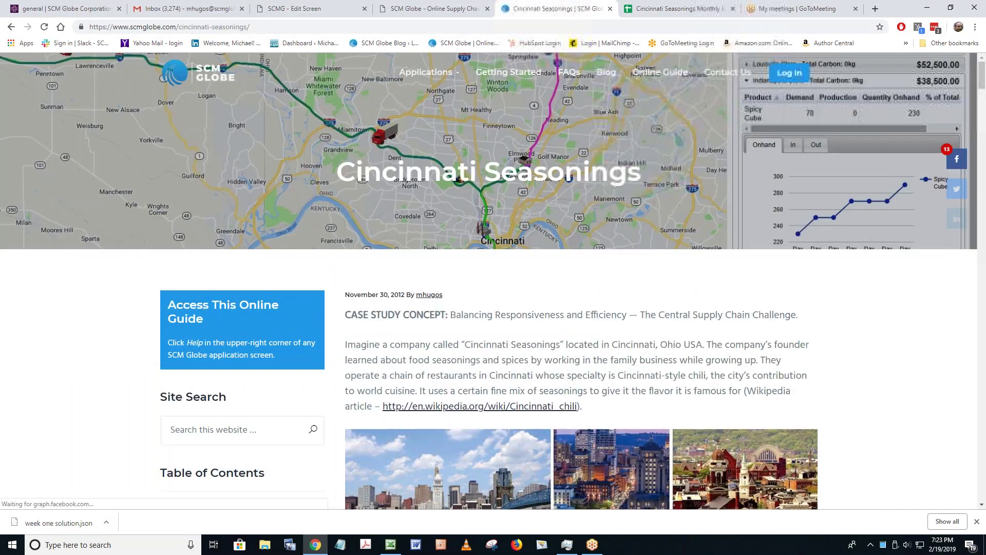
scroll(434, 303, down, 6)
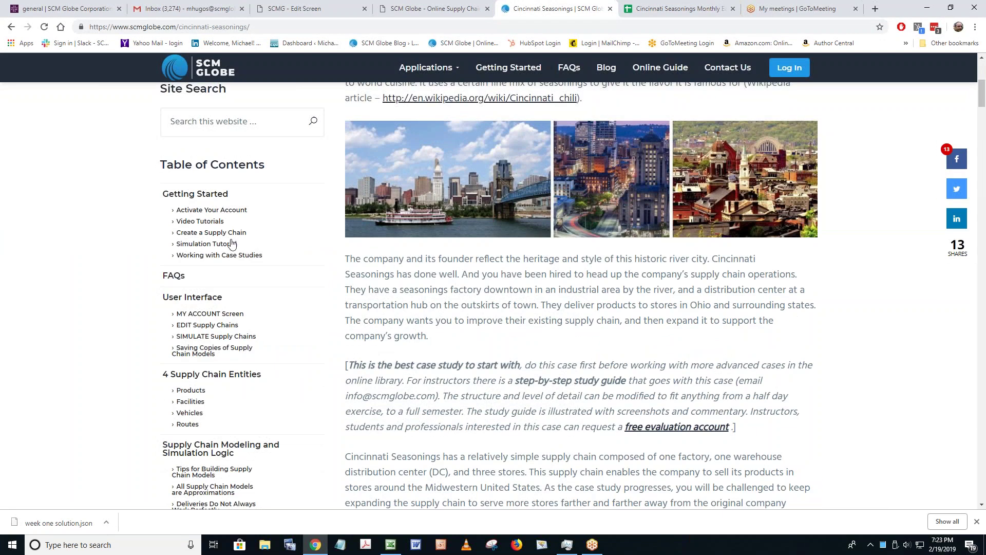
scroll(217, 380, down, 1)
scroll(216, 380, down, 2)
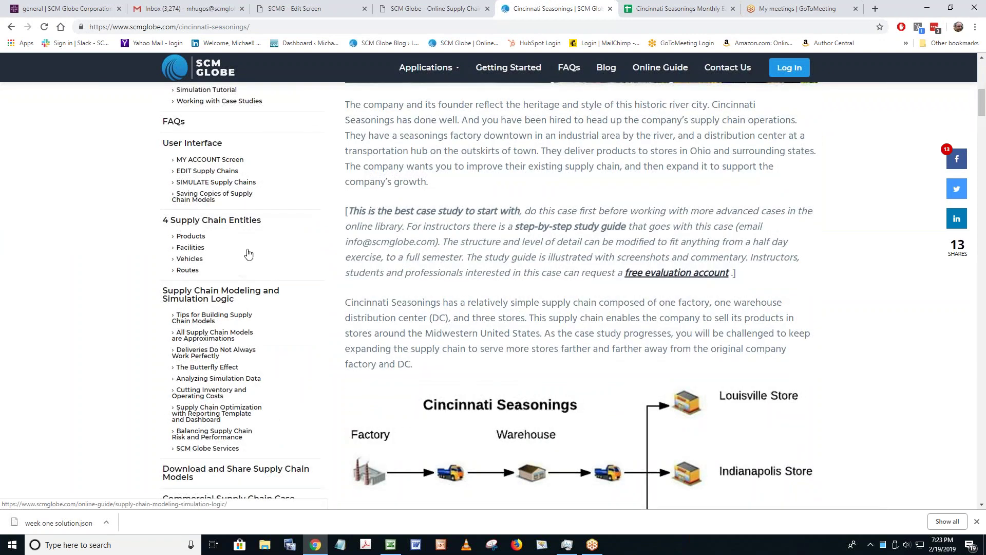
click(203, 381)
scroll(511, 289, down, 20)
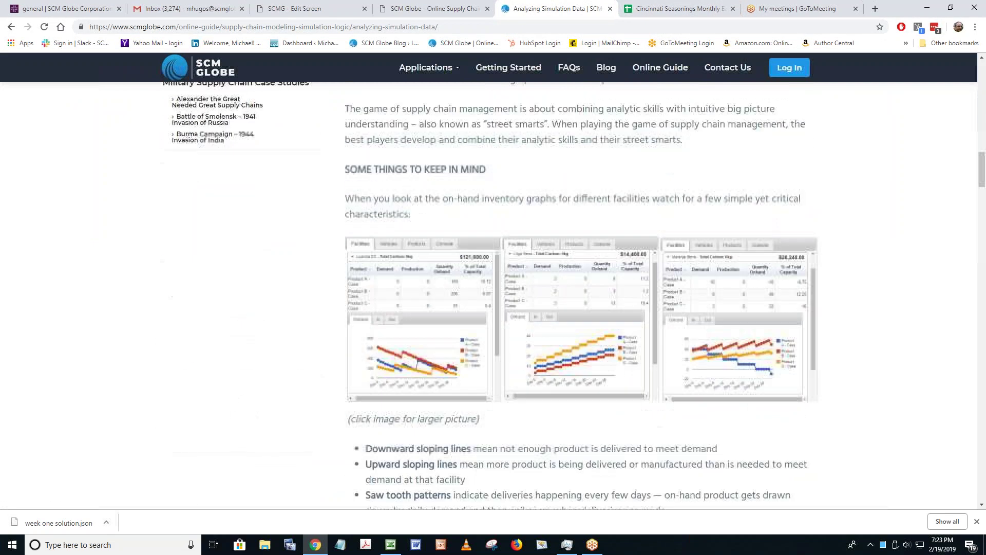
scroll(696, 65, down, 1)
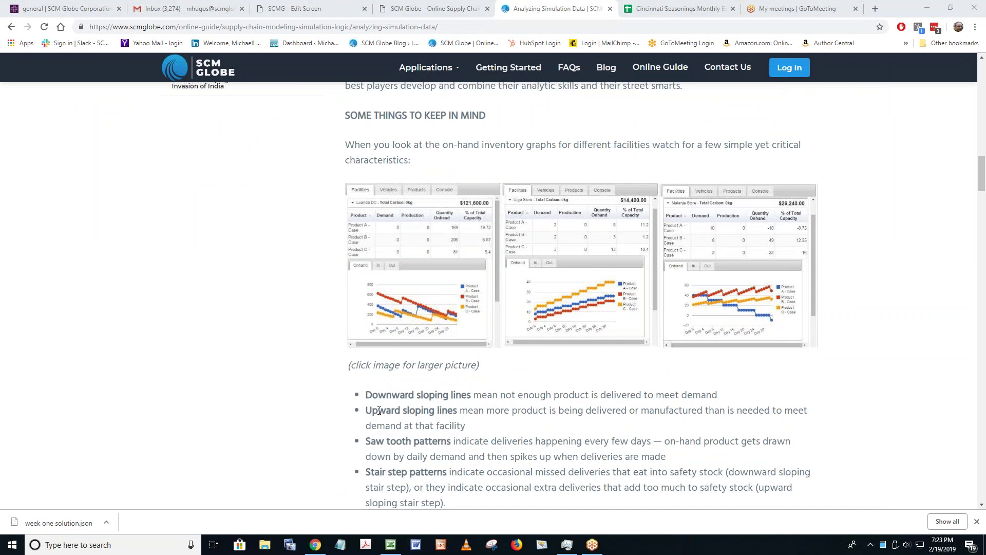
triple_click(454, 419)
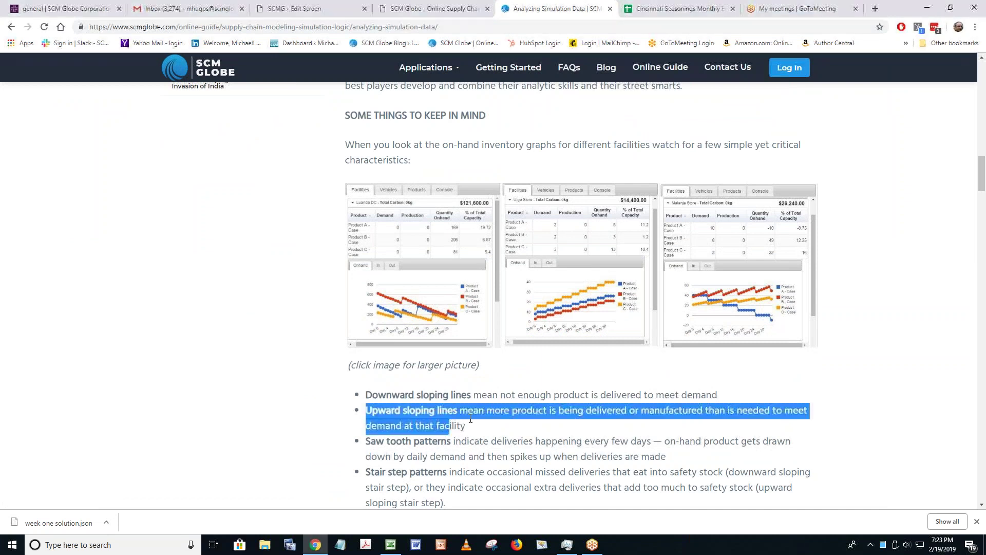
drag(658, 420, 553, 425)
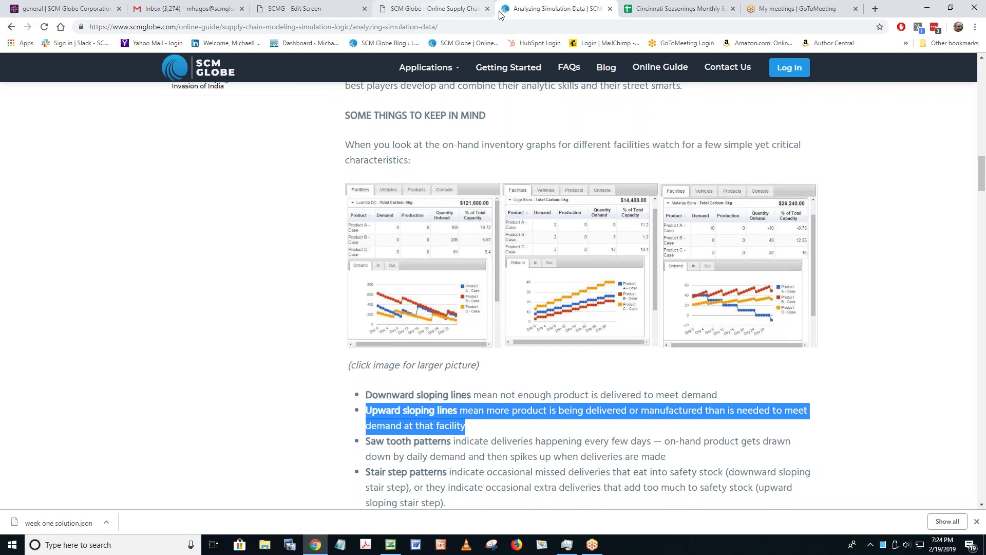
Step: Examine the on-hand charts of Seasonings Factory and Seasonings DC in the simulation, and return to the account's supply chain list
click(426, 10)
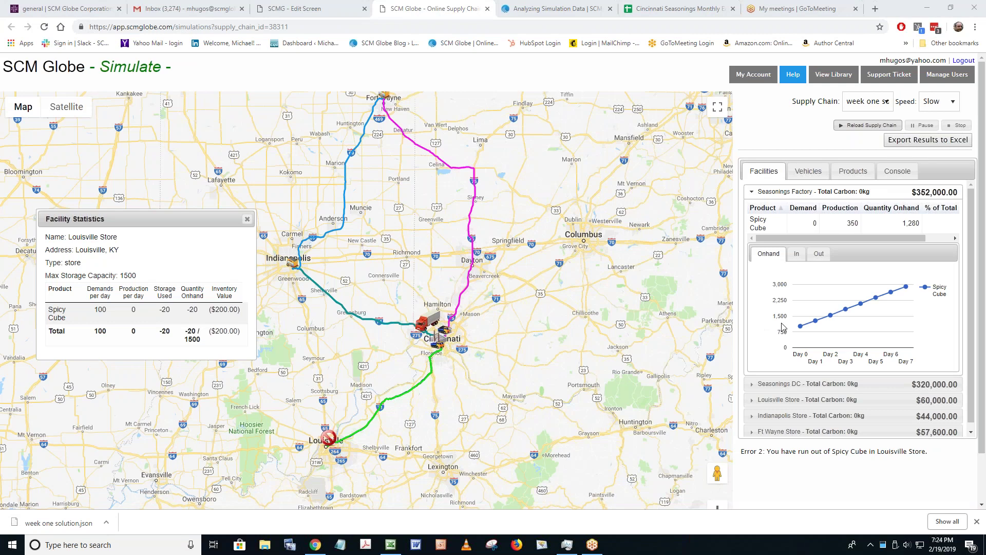
mouse_move(802, 327)
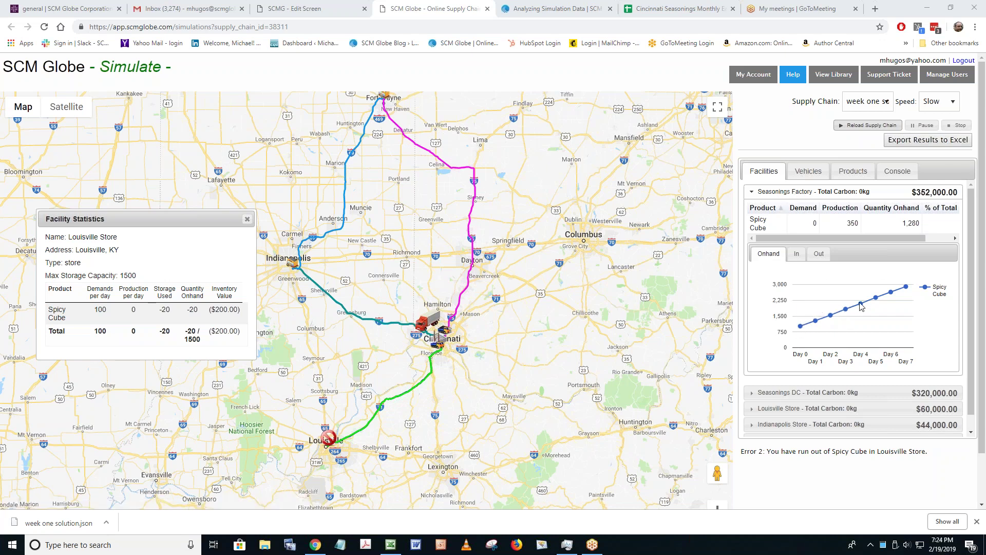
mouse_move(907, 290)
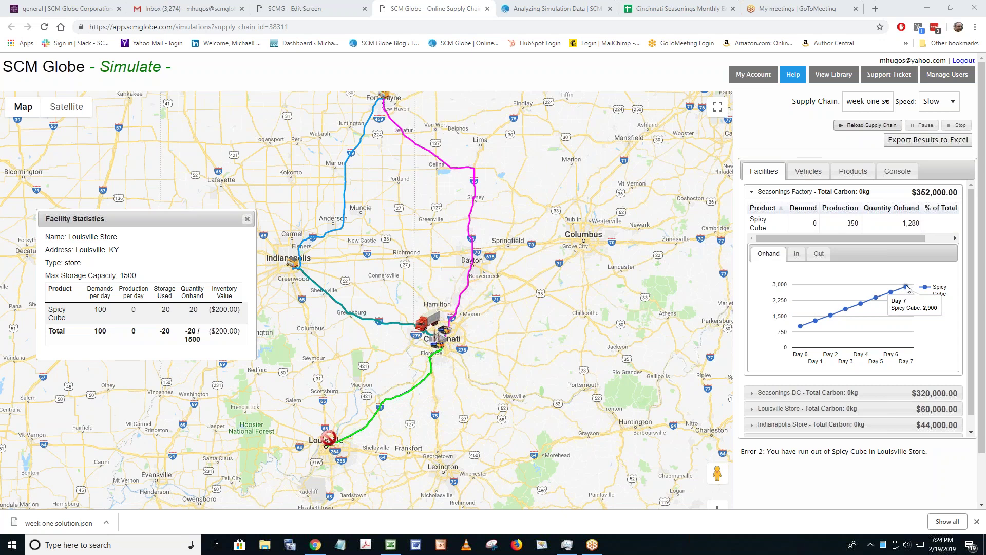
click(777, 394)
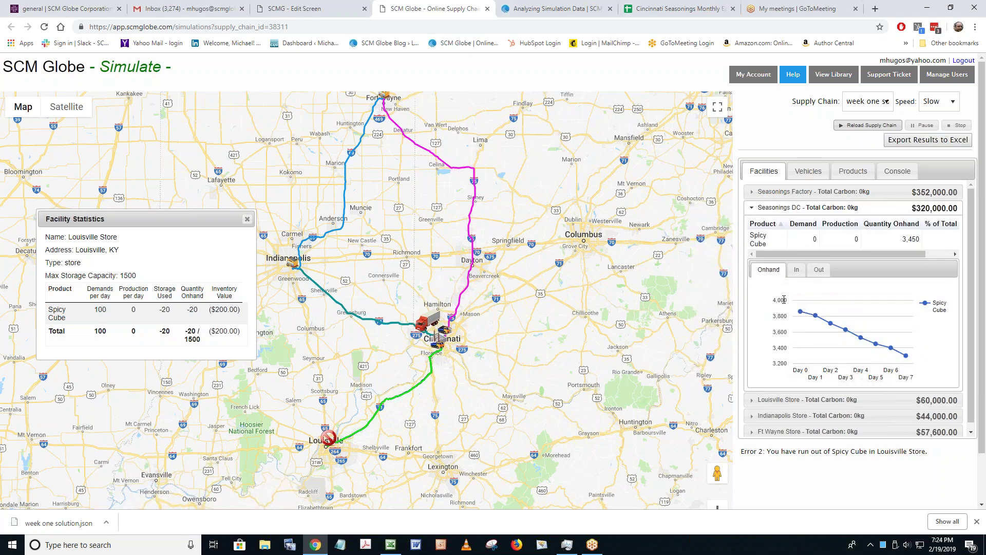
mouse_move(911, 361)
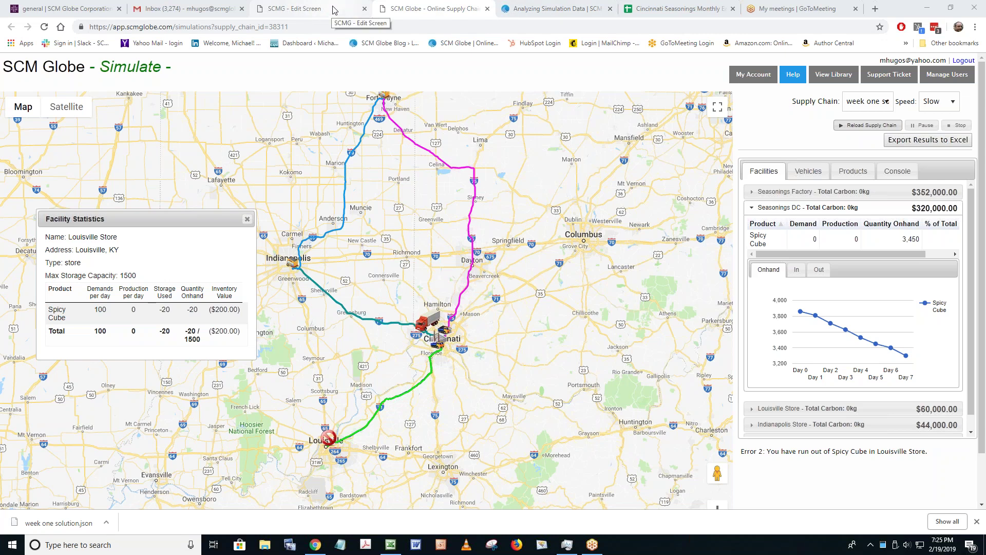
click(753, 74)
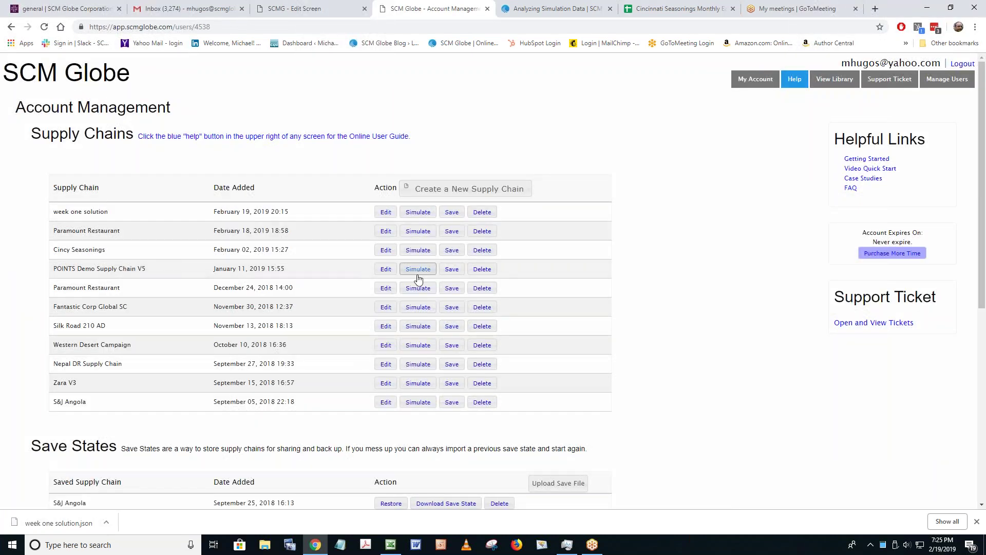
Step: Find Cincy Seasonings in the account's supply chain list and open it for editing
scroll(442, 436, down, 3)
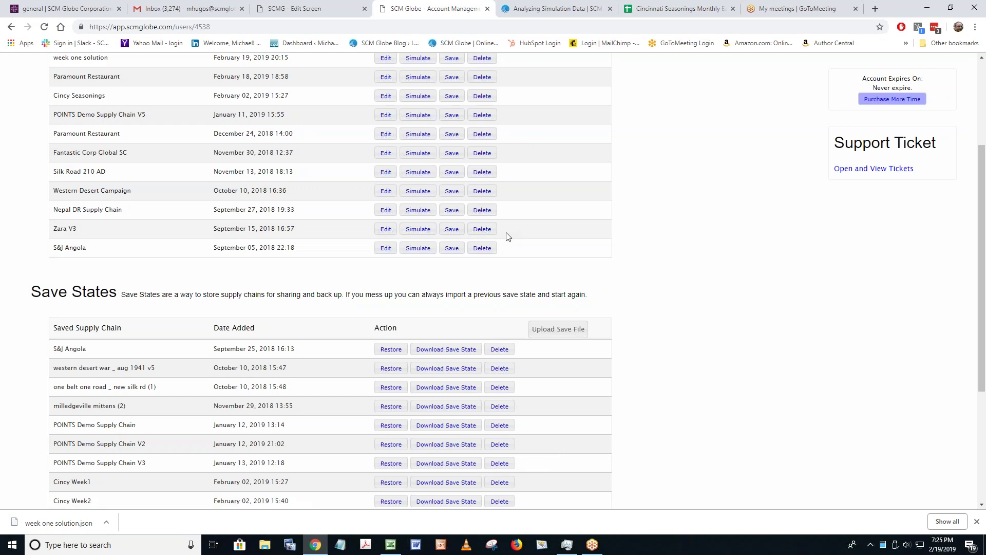
scroll(506, 236, up, 3)
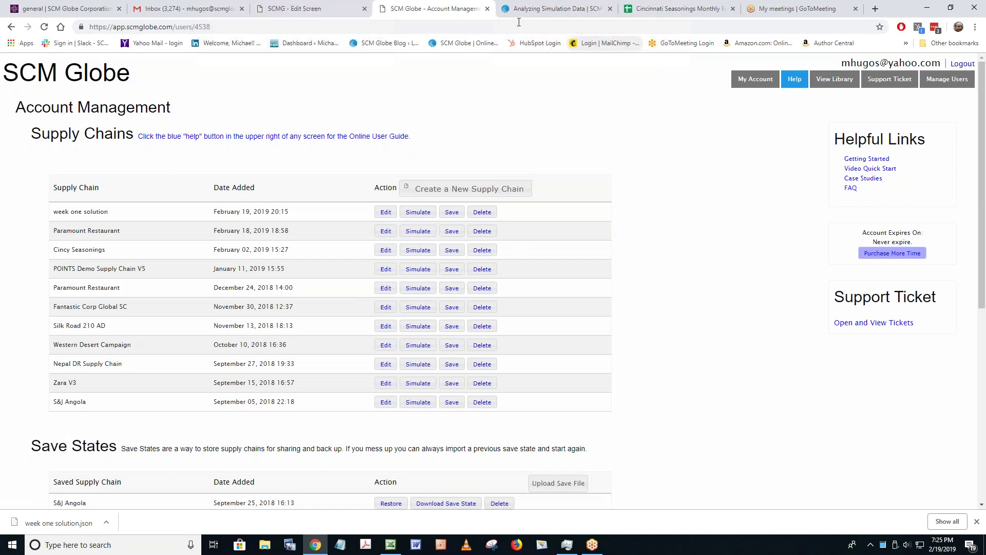
click(319, 10)
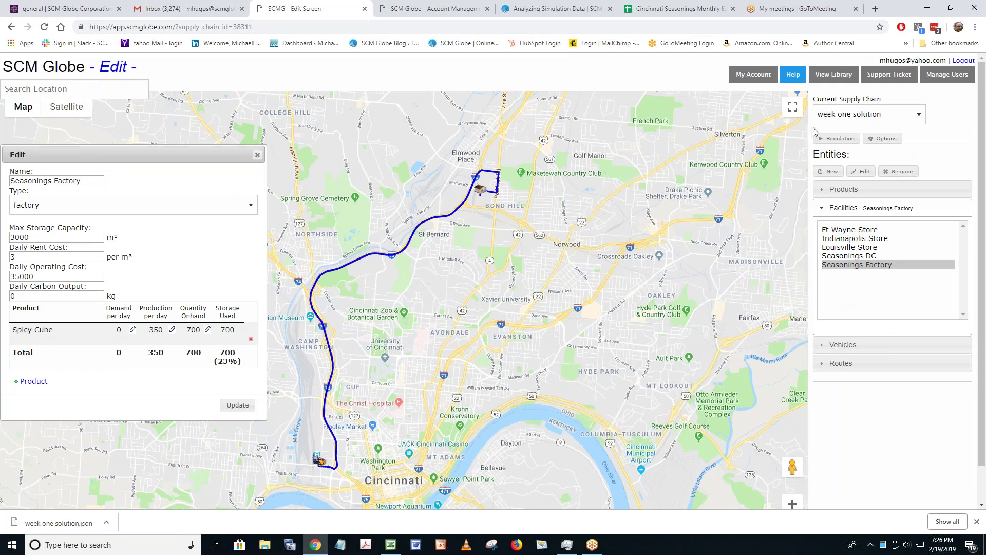
click(422, 9)
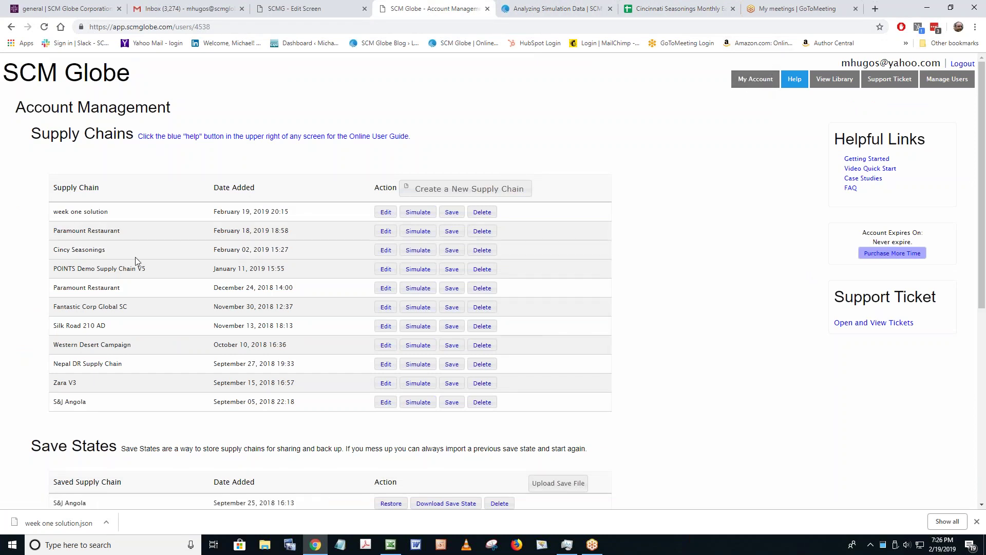
click(385, 251)
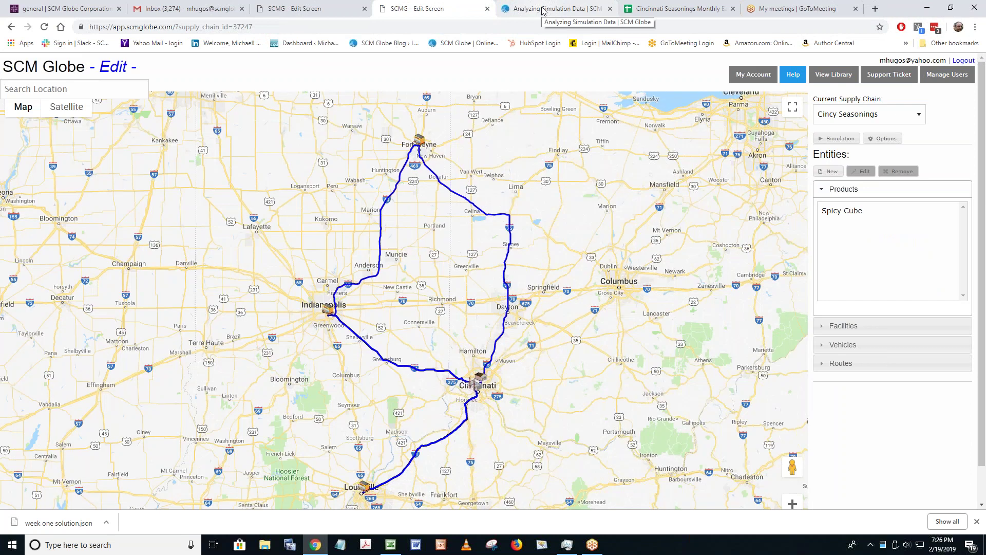
Step: Return to the Analyzing Simulation Data article and, from the online guide's contents, open Cutting Inventory and Operating Costs
click(543, 11)
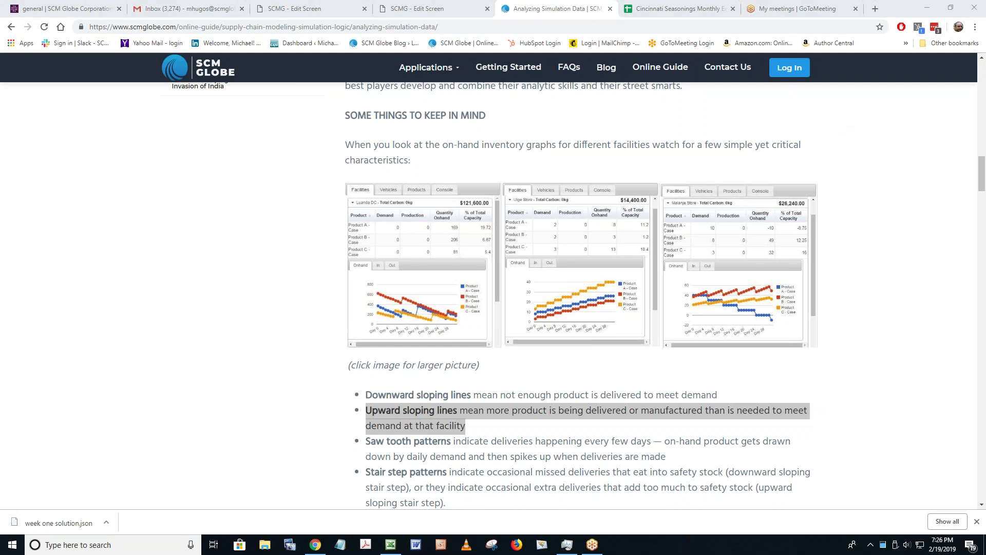
scroll(624, 178, down, 6)
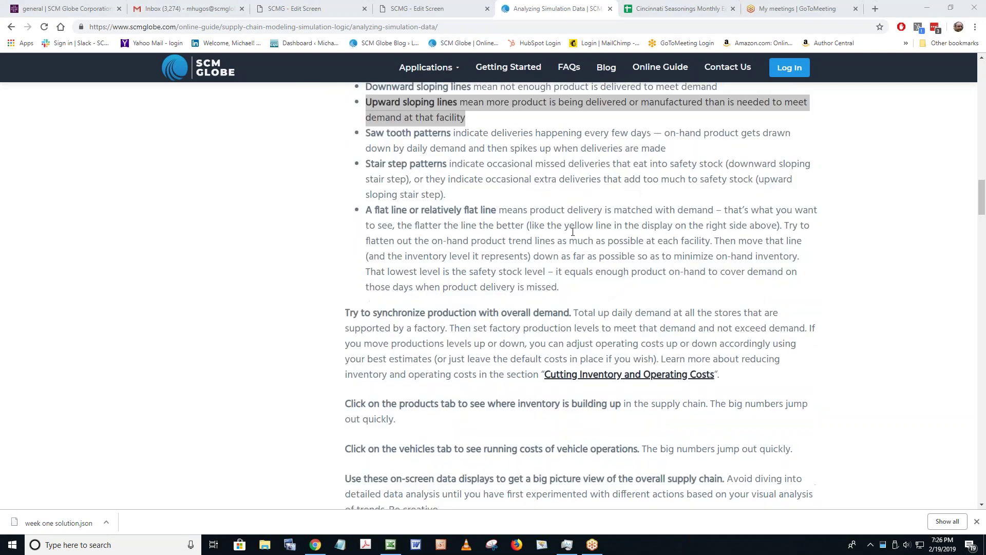
click(507, 354)
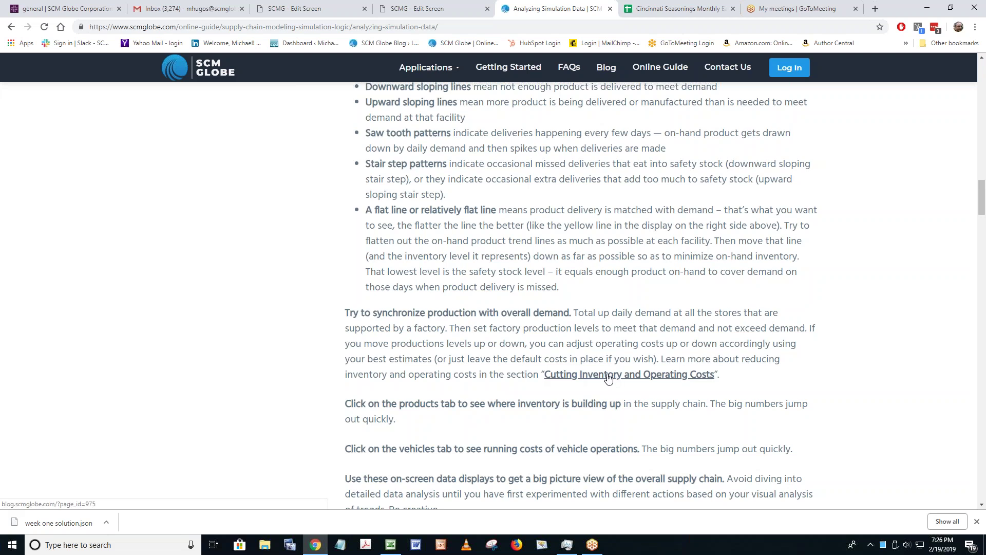
scroll(280, 282, up, 15)
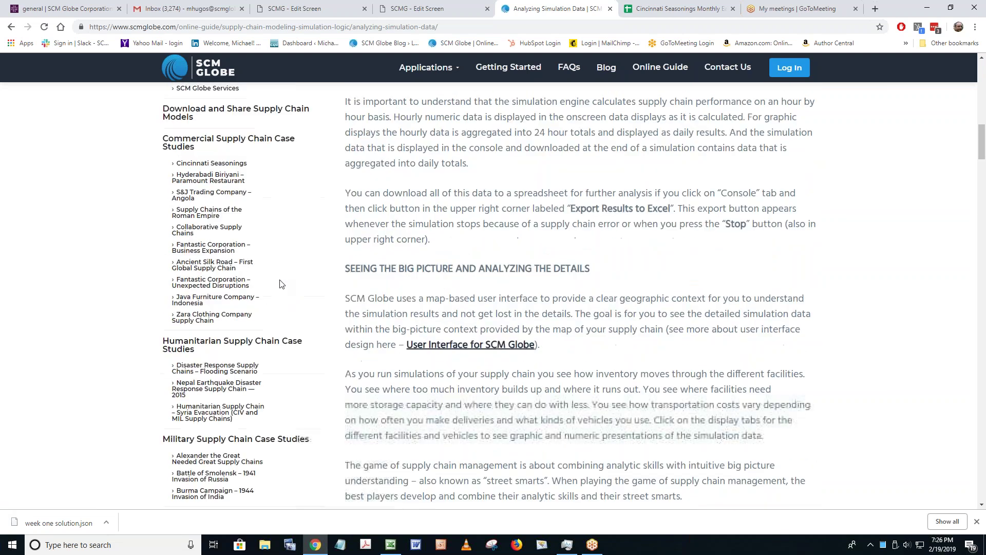
scroll(280, 284, up, 6)
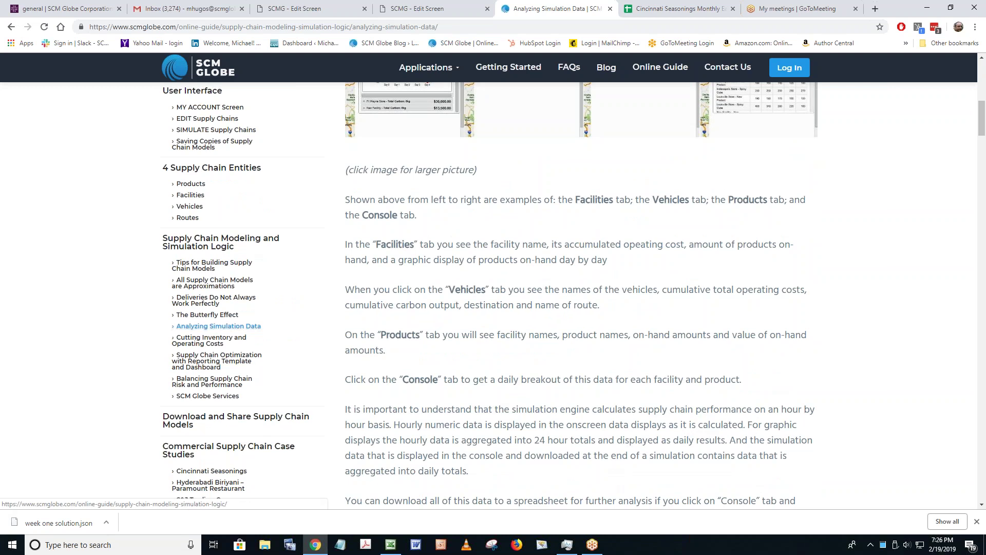
scroll(221, 242, down, 1)
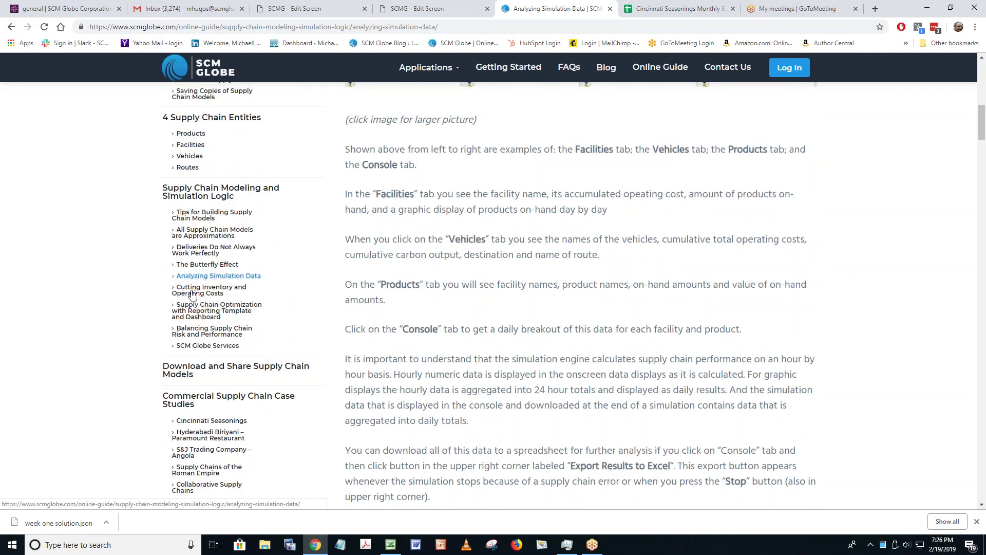
click(190, 292)
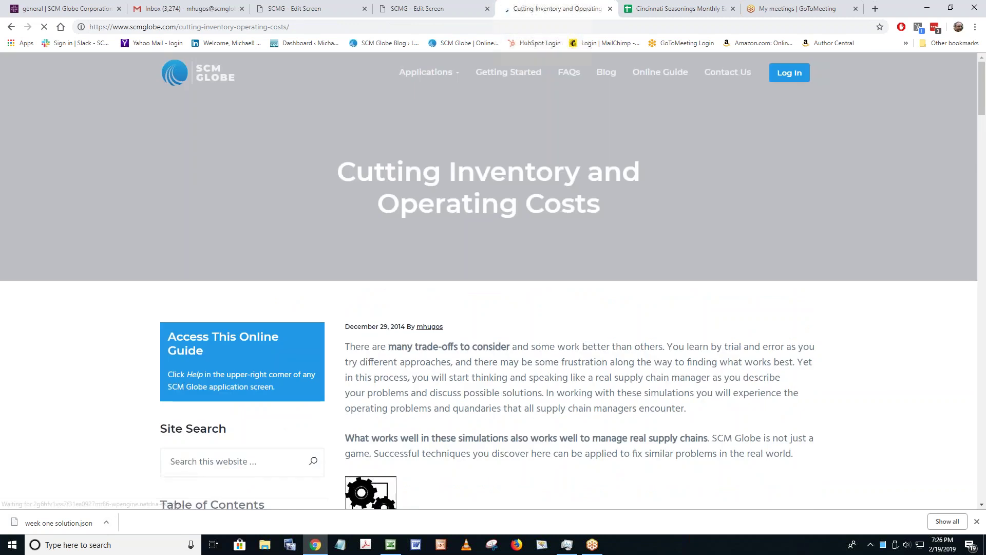
Step: Read through the article's cost-cutting ideas and highlight the sentence "Synchronize factory production to meet total store demand"
scroll(585, 388, down, 3)
scroll(585, 389, down, 4)
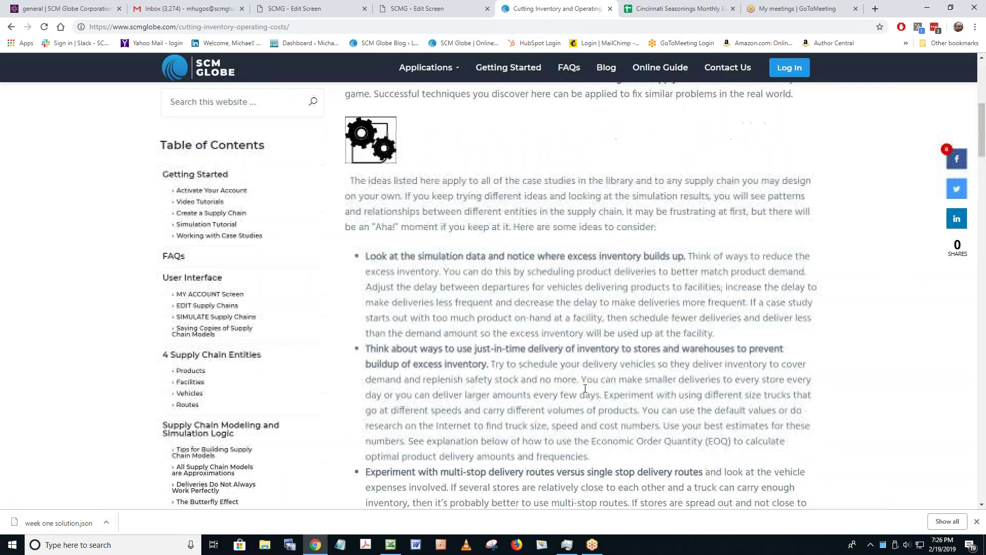
scroll(585, 388, down, 2)
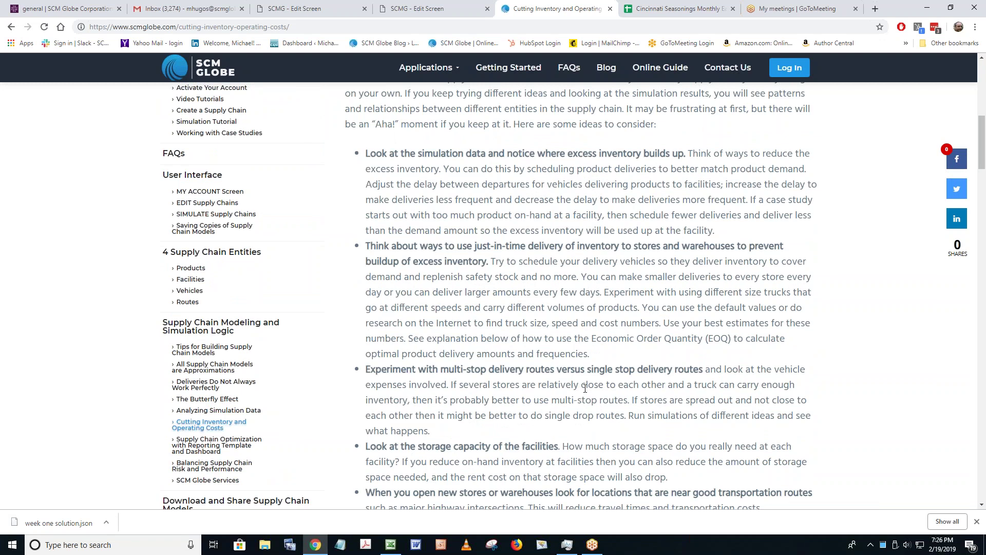
scroll(562, 383, down, 7)
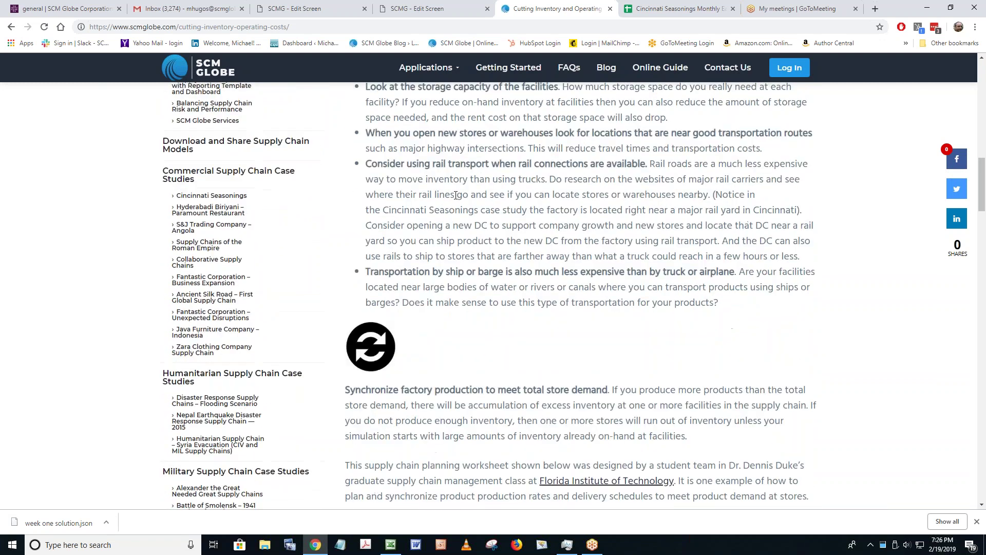
scroll(456, 195, down, 6)
scroll(347, 187, up, 2)
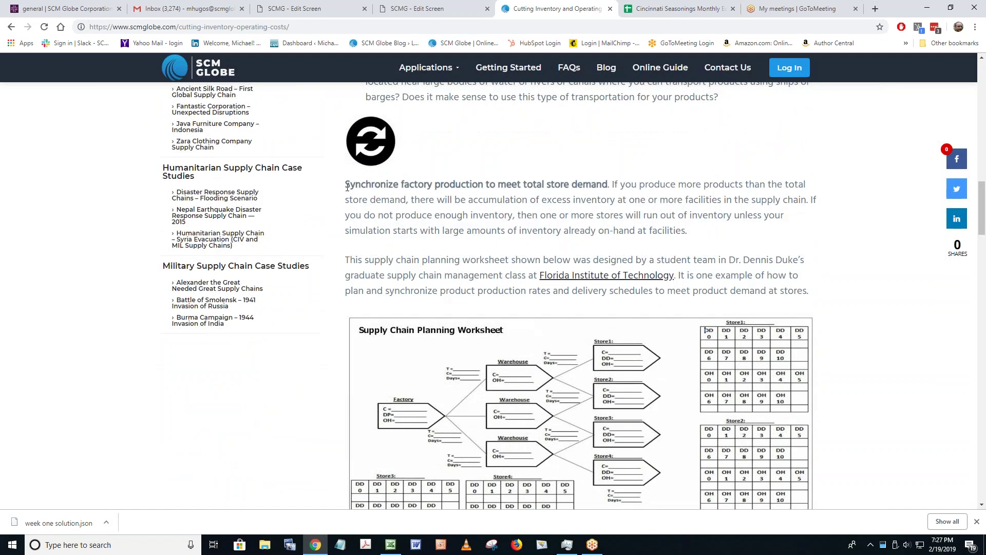
drag(372, 184, 450, 184)
click(608, 184)
drag(609, 184, 343, 182)
click(354, 183)
Step: In the Cincy Seasonings model, open Seasonings Factory's properties and its Spicy Cube daily production field, and reposition the map and dialog
click(404, 10)
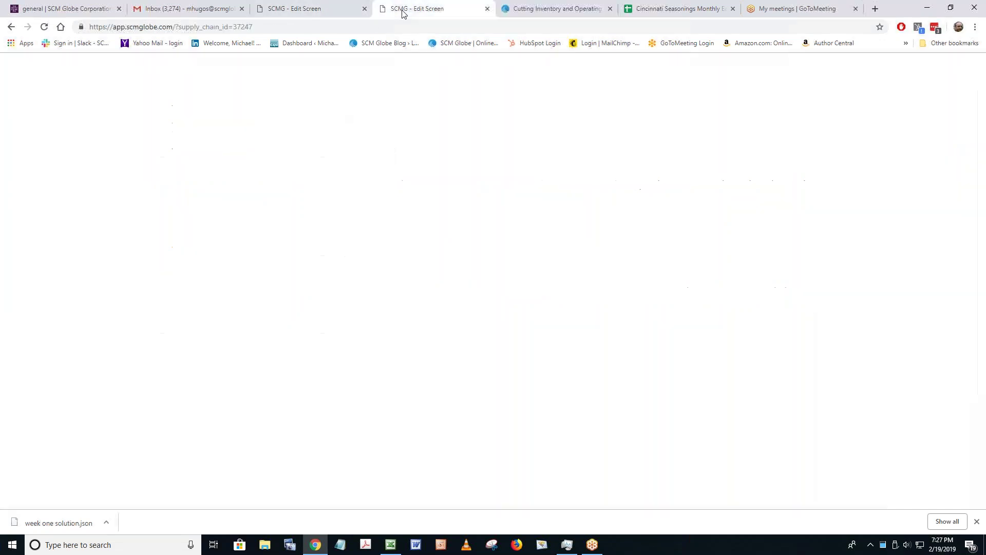
click(834, 326)
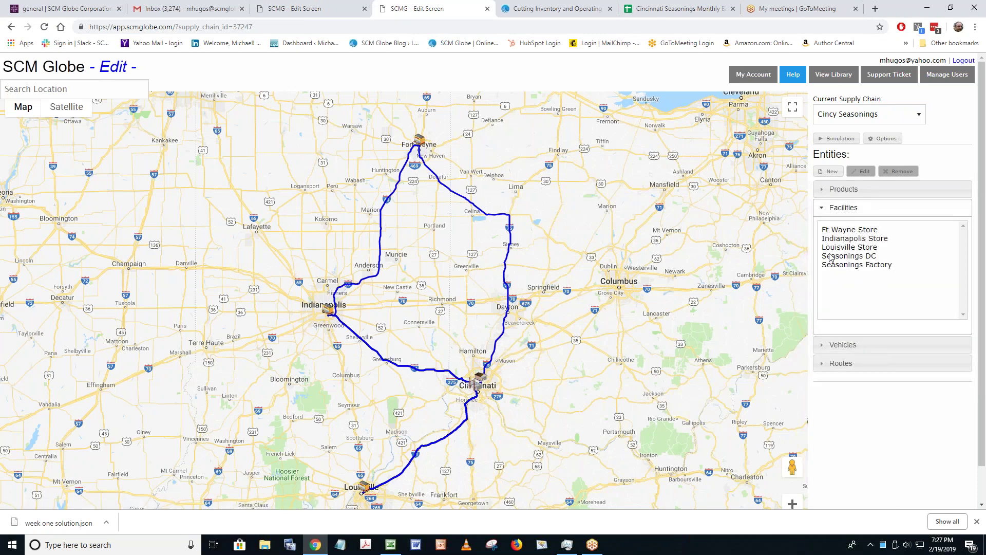
double_click(853, 264)
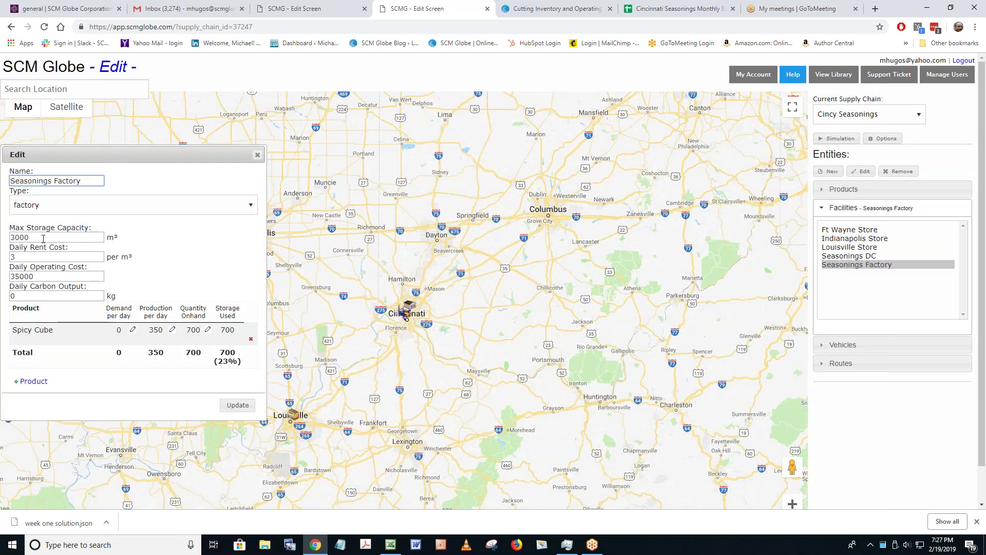
click(159, 340)
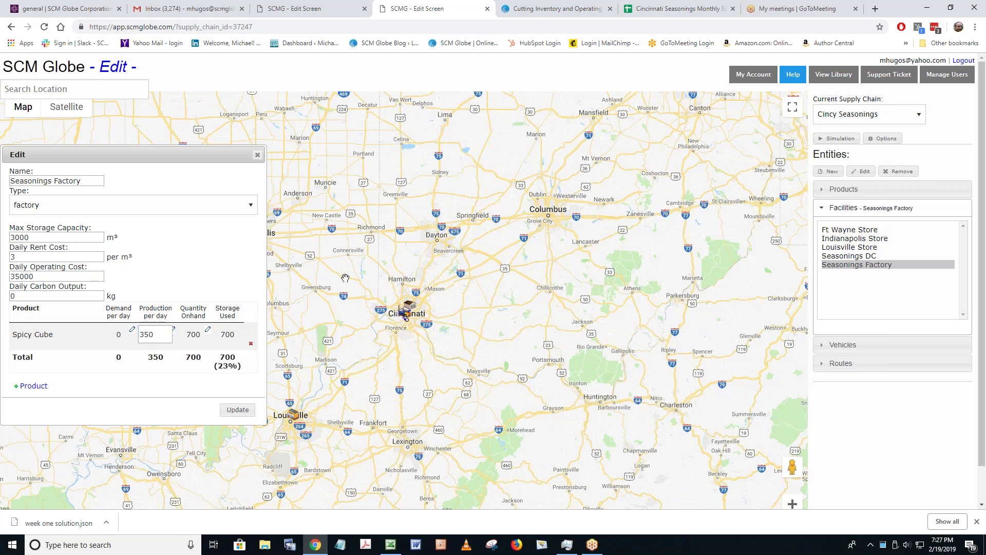
drag(345, 280, 474, 322)
drag(211, 147, 251, 105)
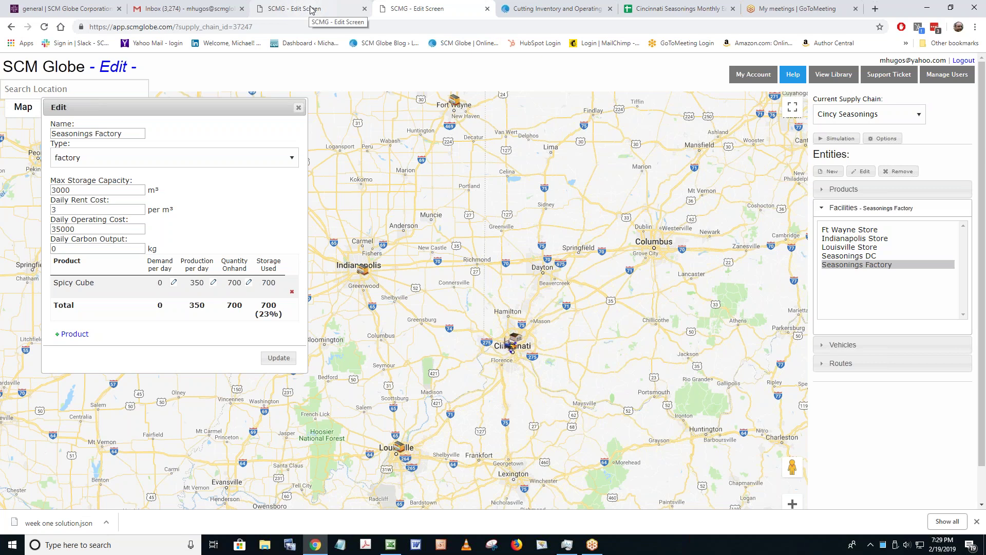
Step: Switch to the Excel reporting workbook, examine the on-hand, demand and production reports and the P&L report, and return to the browser
click(390, 546)
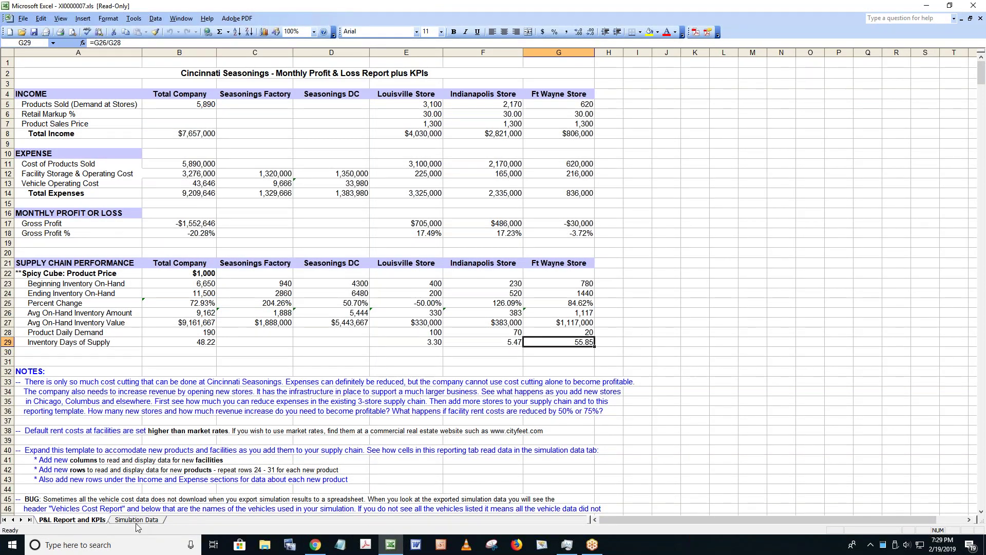
click(136, 520)
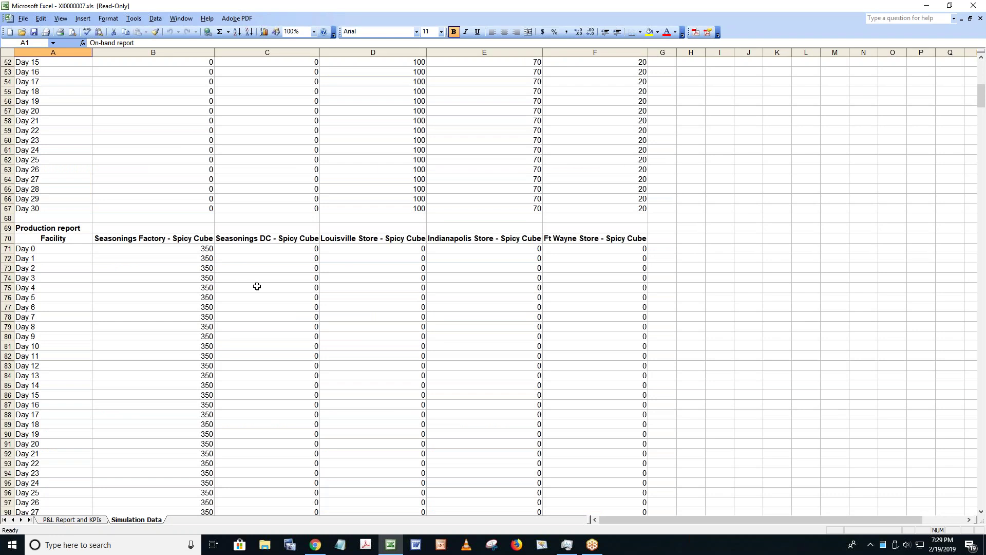
scroll(410, 288, down, 10)
scroll(410, 289, down, 20)
scroll(410, 289, up, 20)
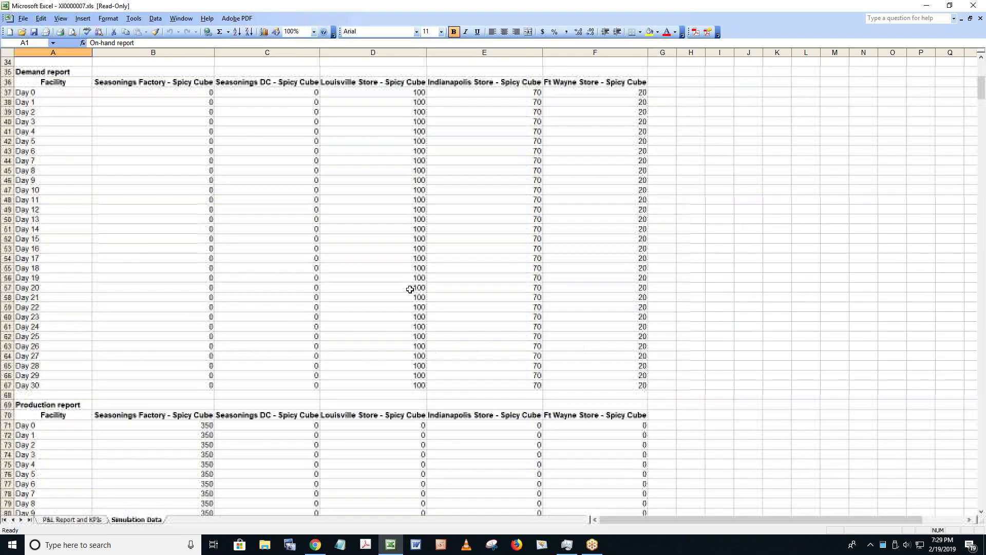
scroll(410, 289, up, 11)
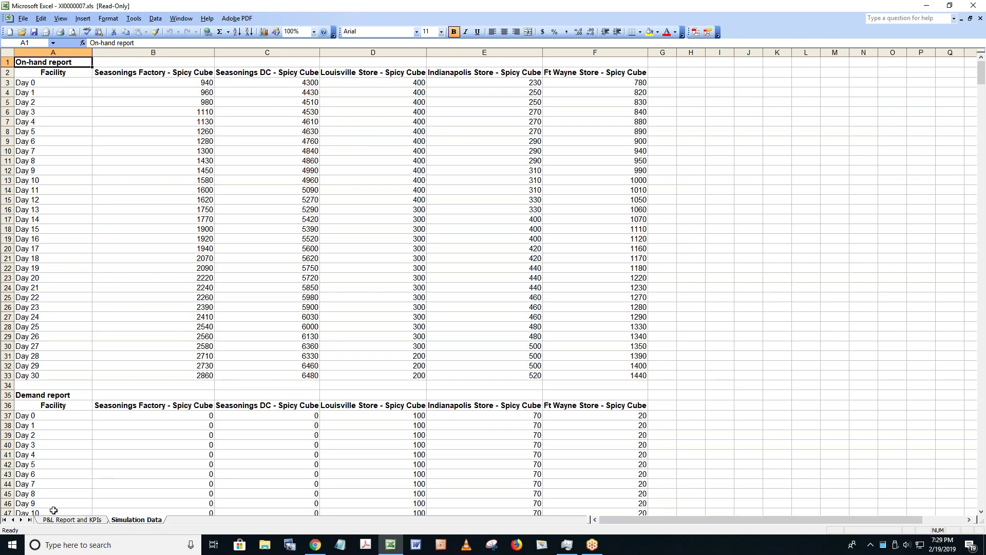
click(72, 520)
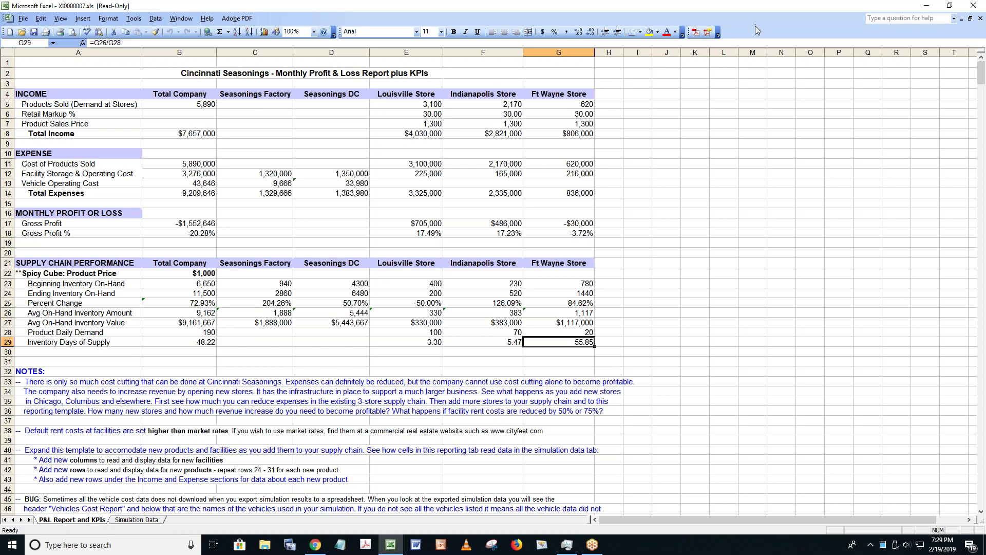
click(928, 8)
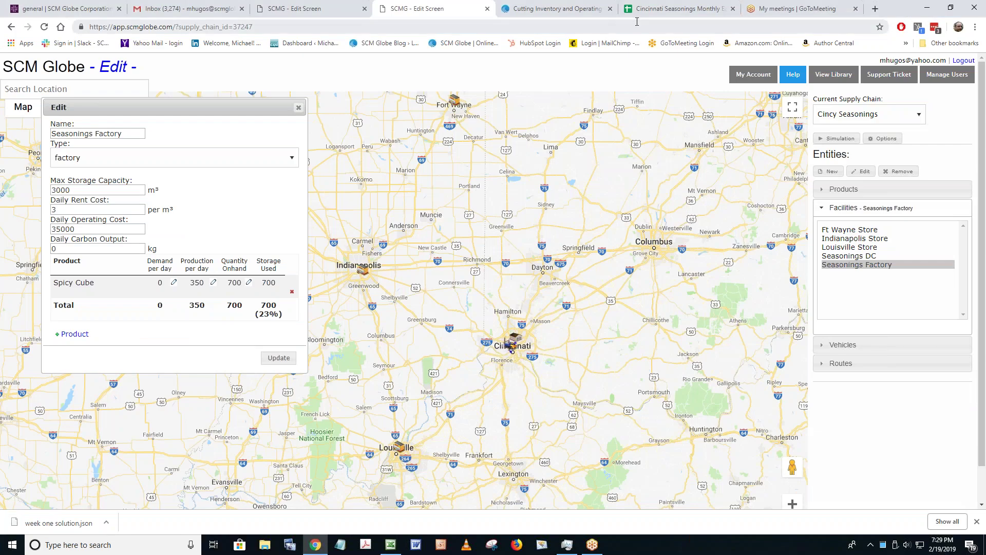
Step: Open the FAQs in the online guide and examine the questions and the known issues with their work-arounds
click(557, 8)
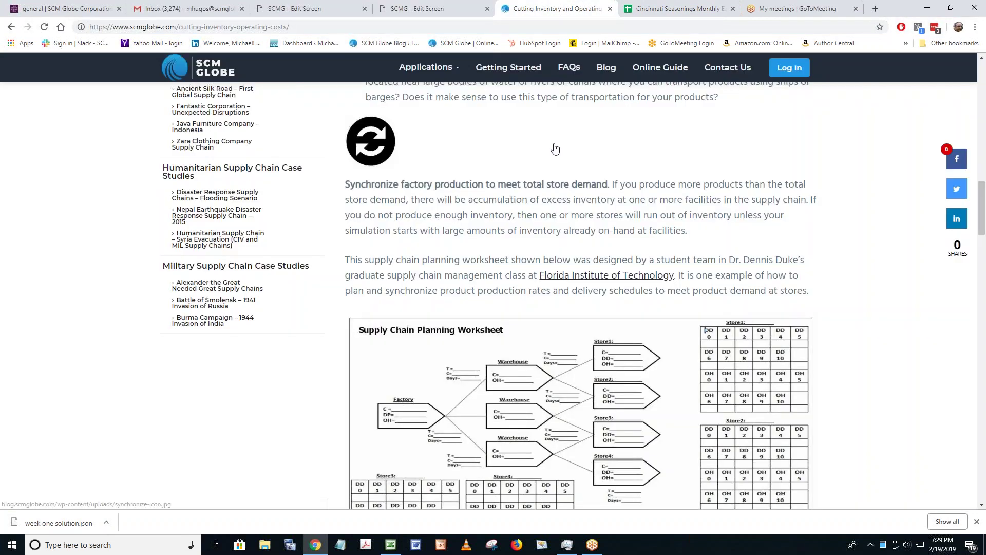
click(569, 70)
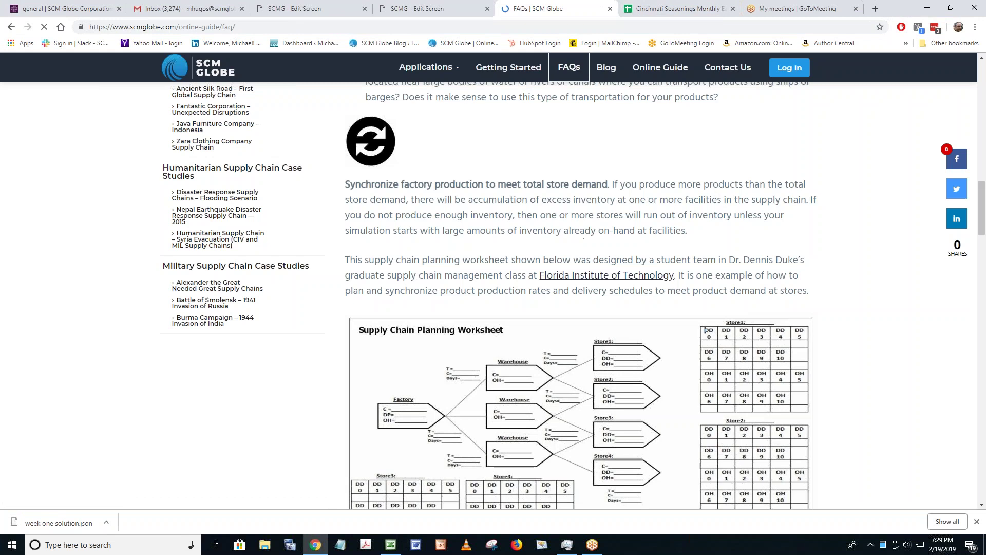
scroll(511, 319, down, 6)
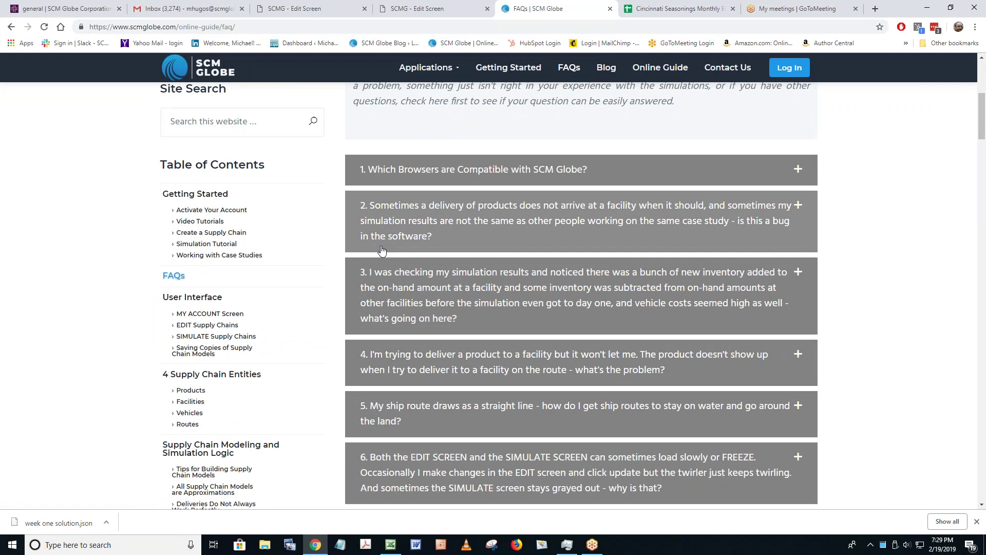
scroll(381, 260, down, 2)
scroll(457, 167, up, 1)
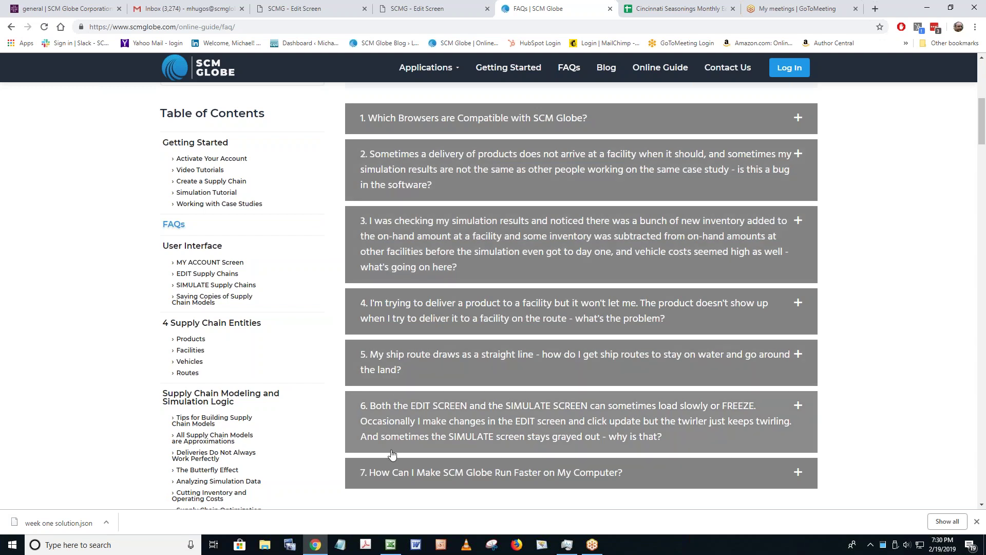
scroll(415, 474, down, 7)
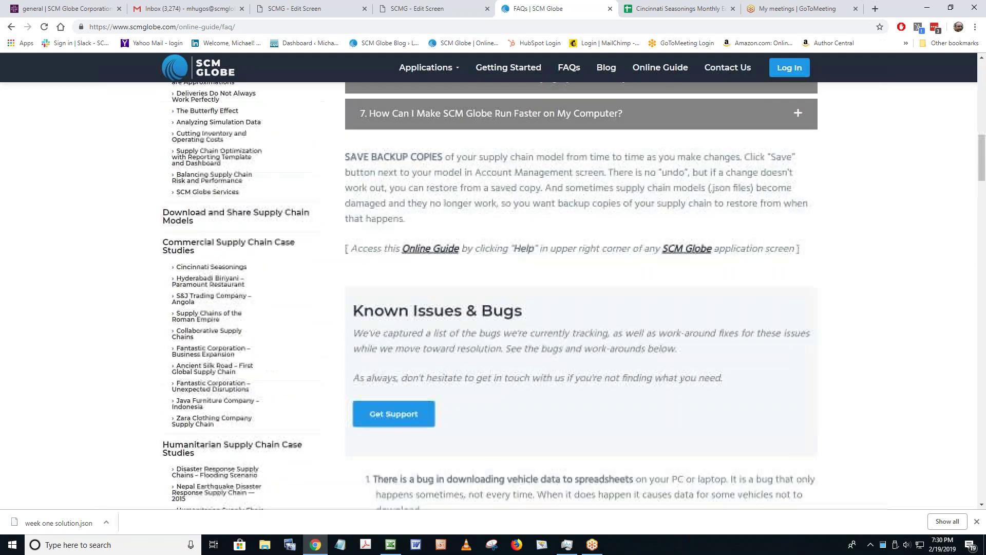
scroll(570, 335, down, 5)
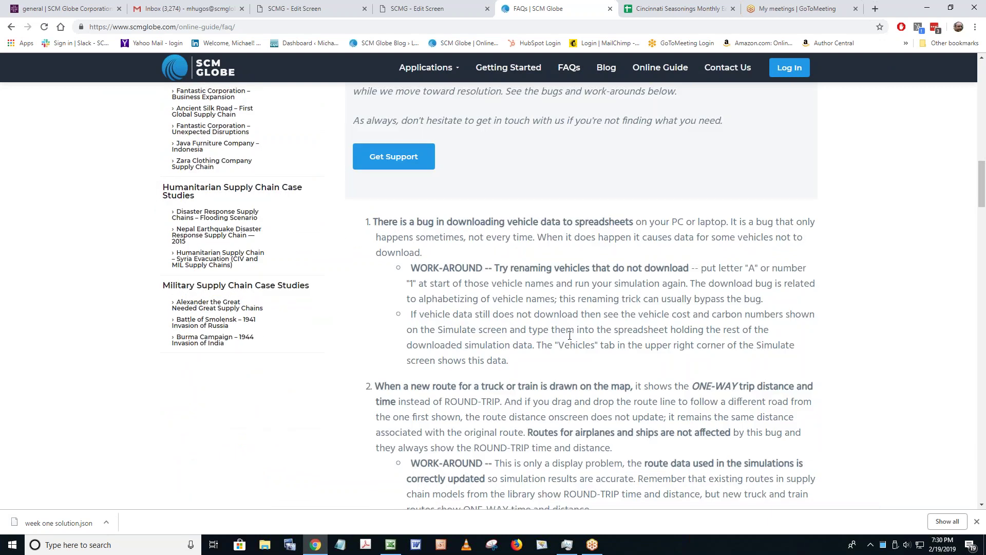
scroll(569, 336, down, 5)
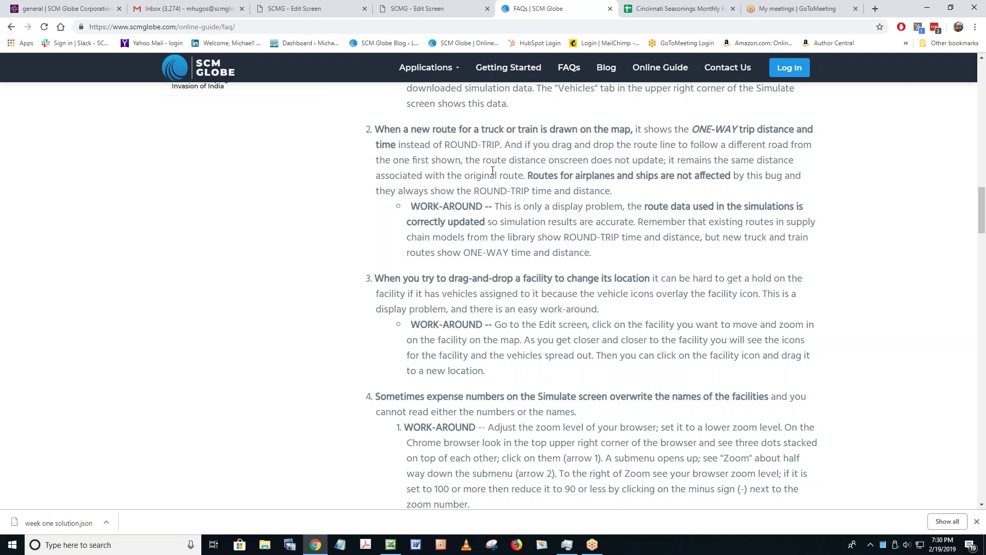
scroll(504, 184, up, 5)
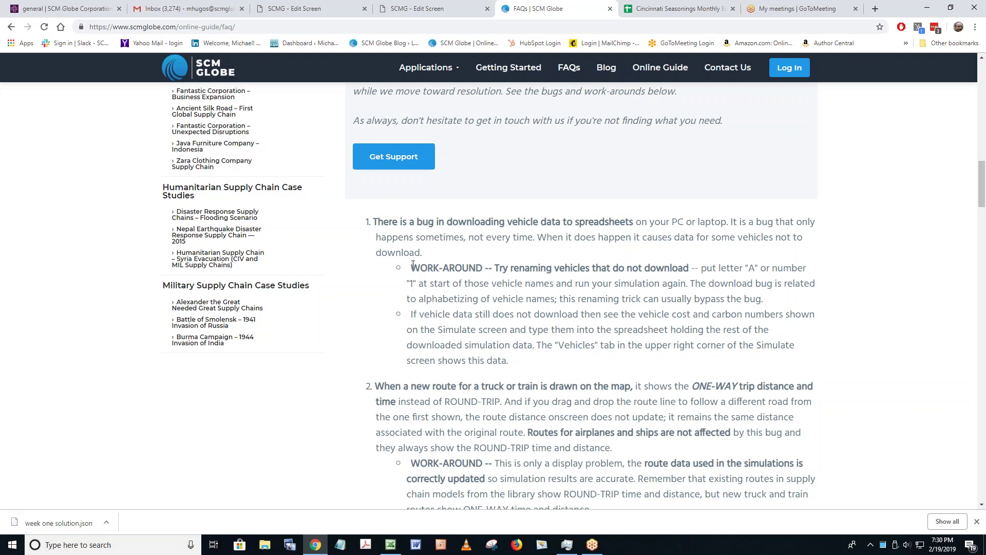
Step: Read through the FAQ page's known bugs and work-arounds, from vehicle data downloads to redrawing truck routes, and return to the first issues
scroll(419, 260, down, 5)
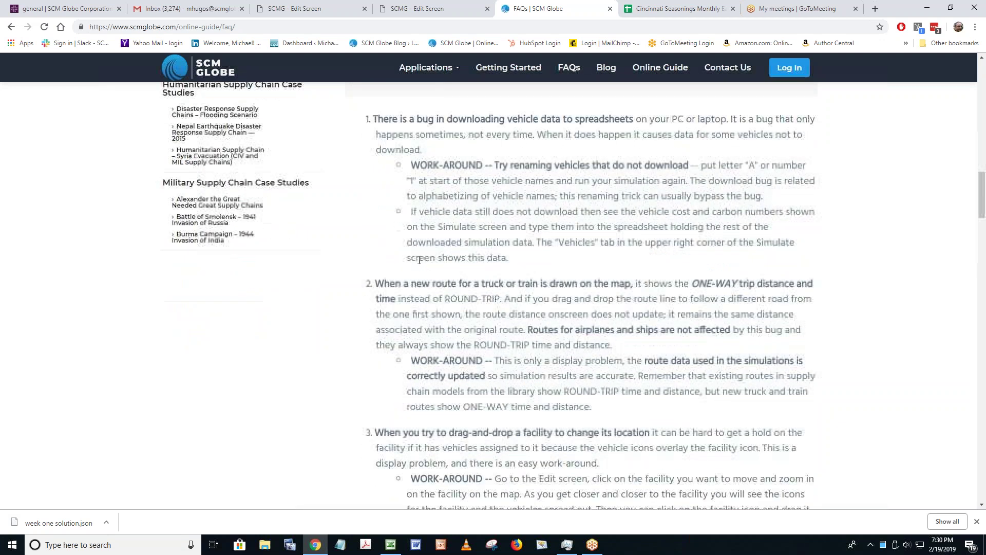
scroll(420, 259, down, 8)
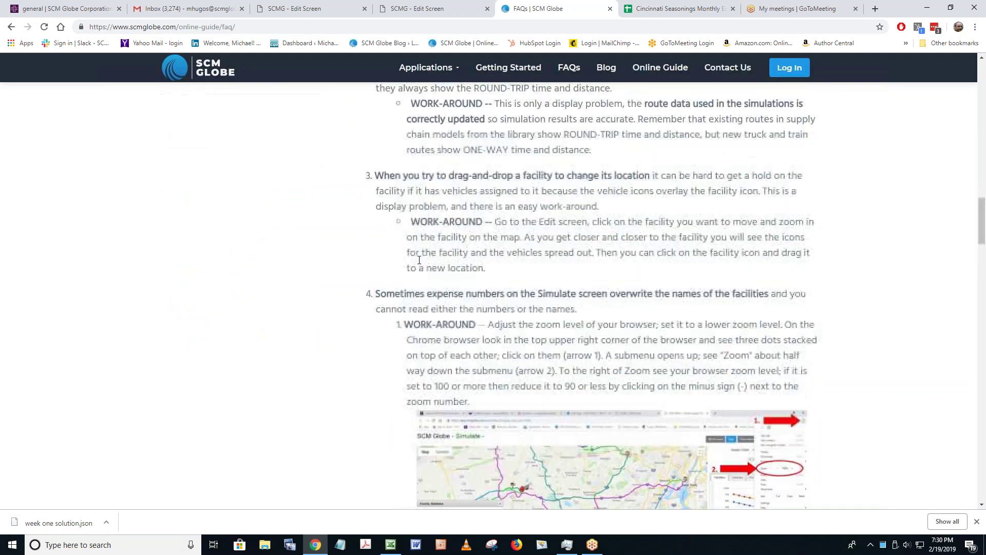
scroll(420, 260, down, 10)
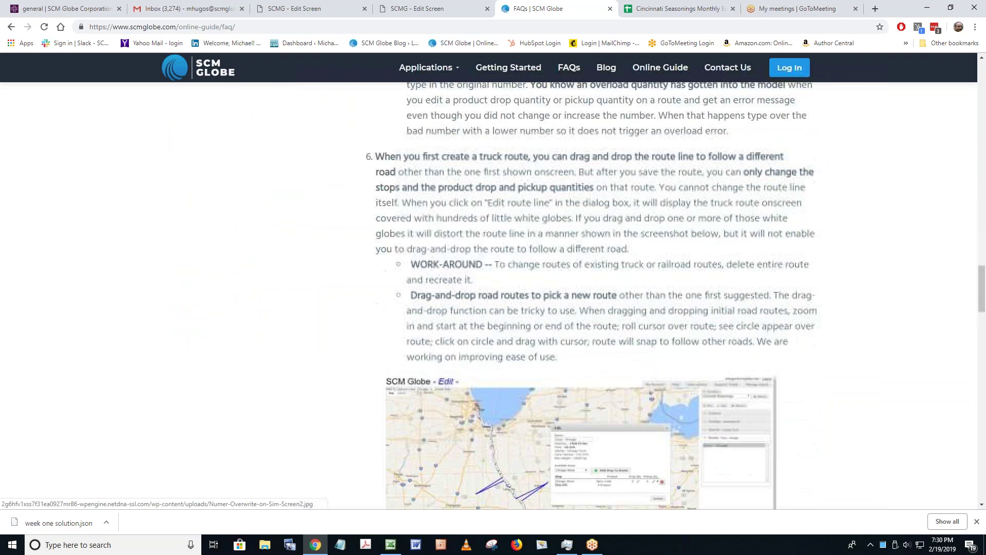
scroll(419, 260, down, 10)
scroll(419, 260, up, 4)
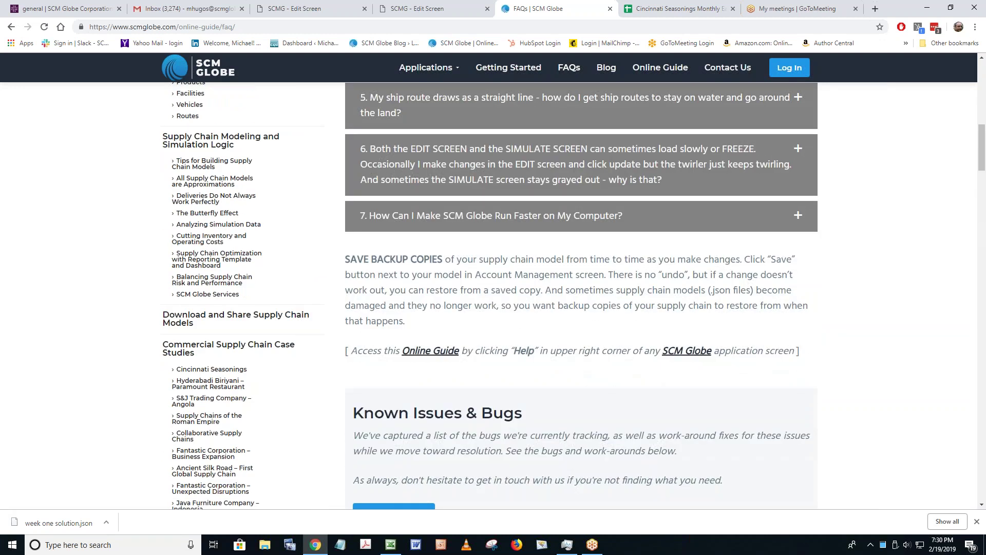
scroll(427, 301, down, 5)
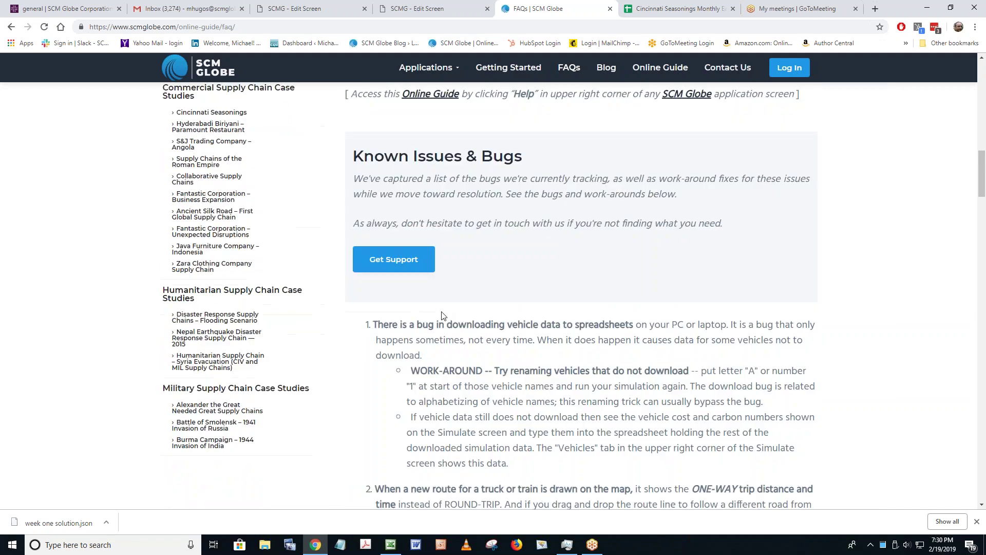
scroll(441, 318, down, 3)
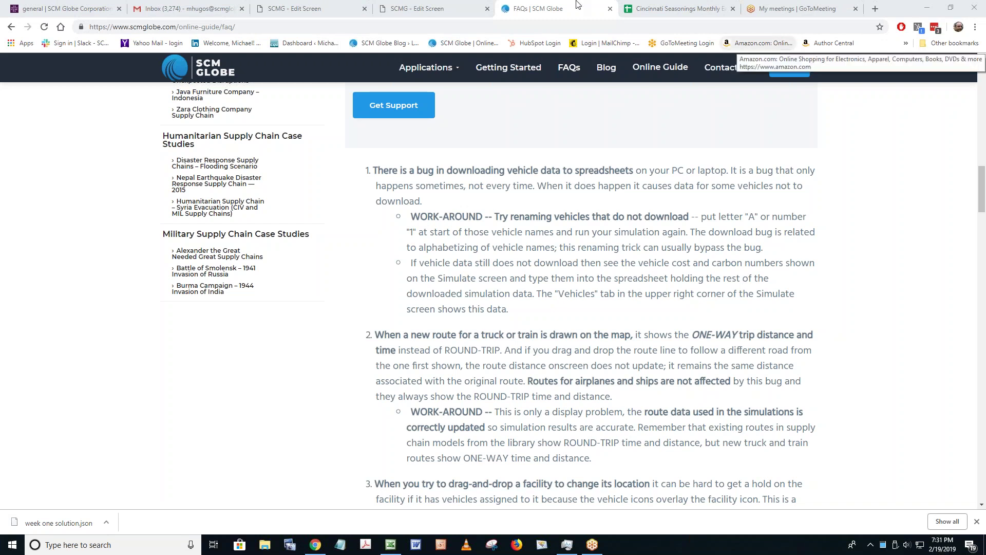
Step: Locate the Help link on the Cincy Seasonings model's Edit screen, and reload the FAQs page of the online guide
click(464, 10)
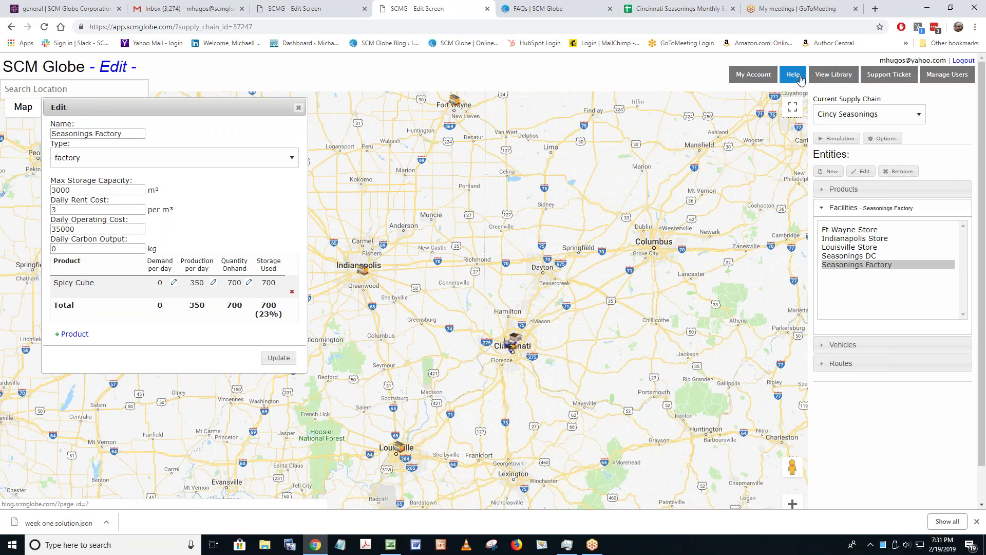
click(560, 9)
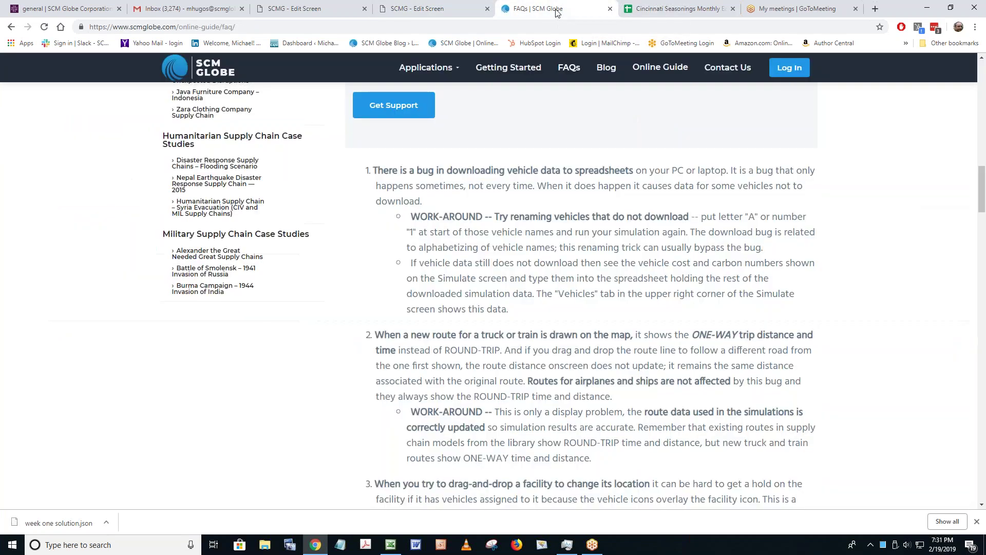
click(568, 68)
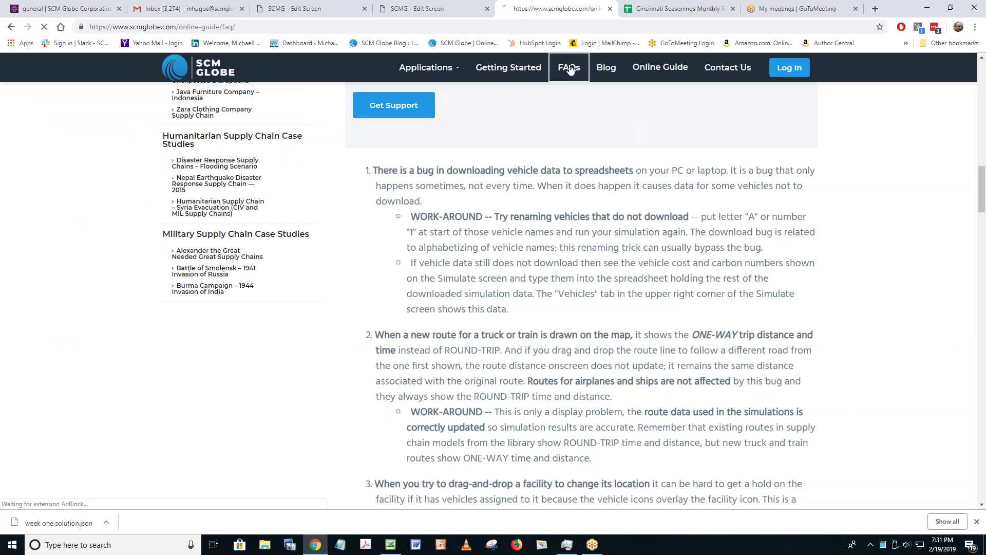
Step: Examine the seven FAQ questions, the known issues, the student account notes and the Key Points to Remember section
scroll(506, 369, down, 5)
scroll(509, 296, down, 2)
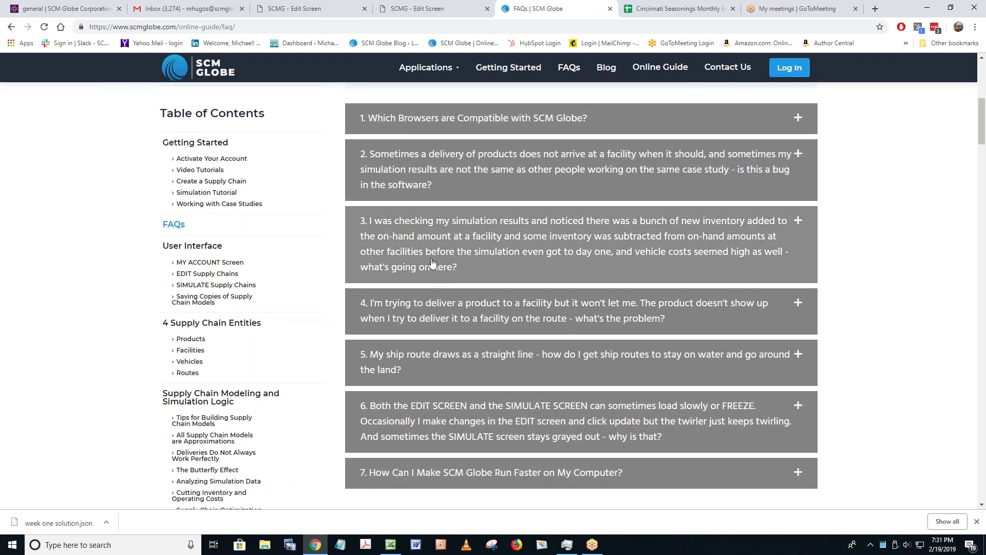
scroll(431, 257, down, 12)
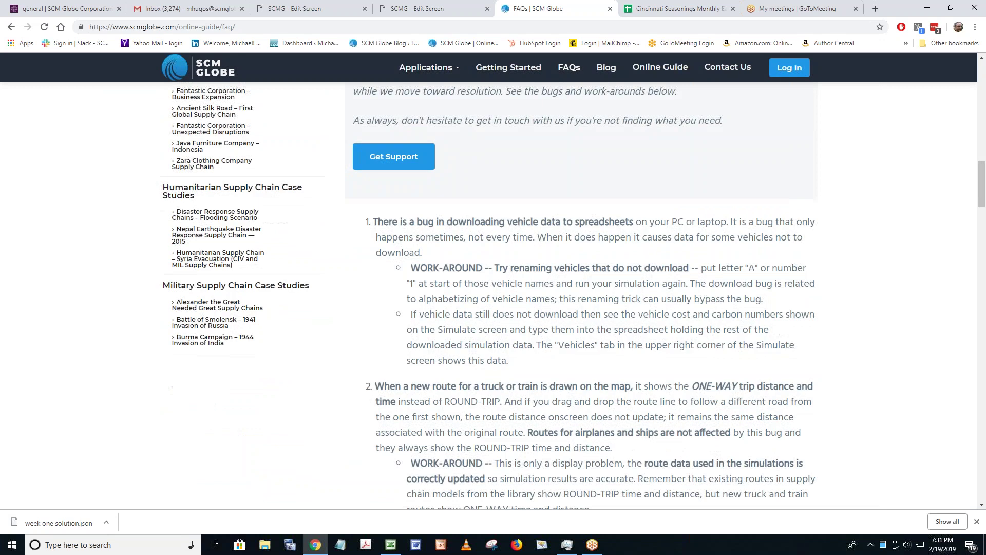
scroll(456, 292, down, 3)
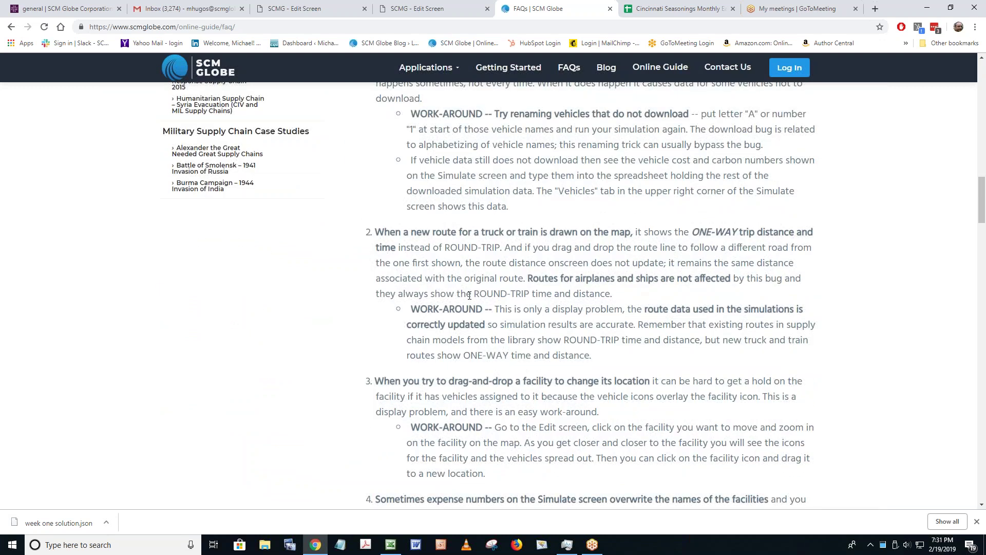
scroll(620, 292, down, 15)
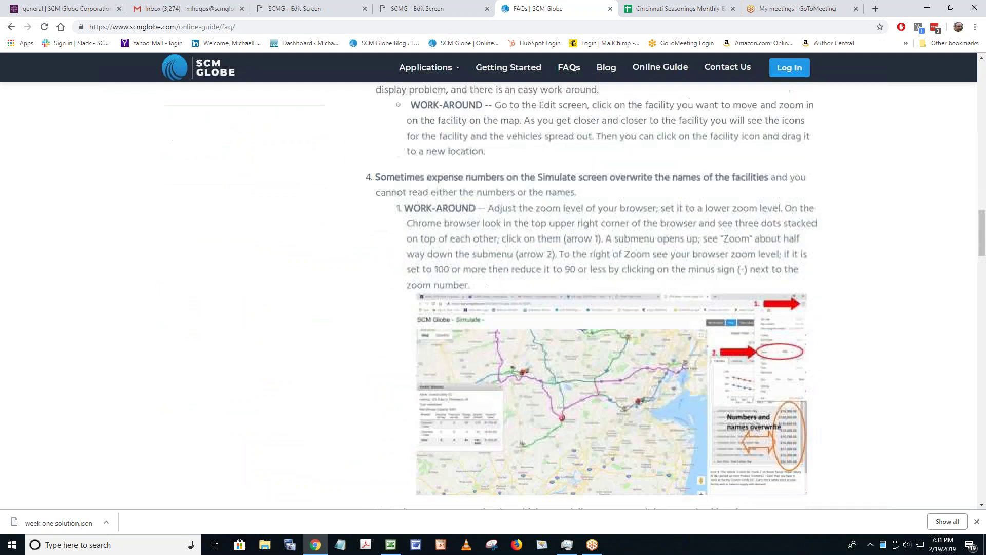
scroll(622, 287, down, 10)
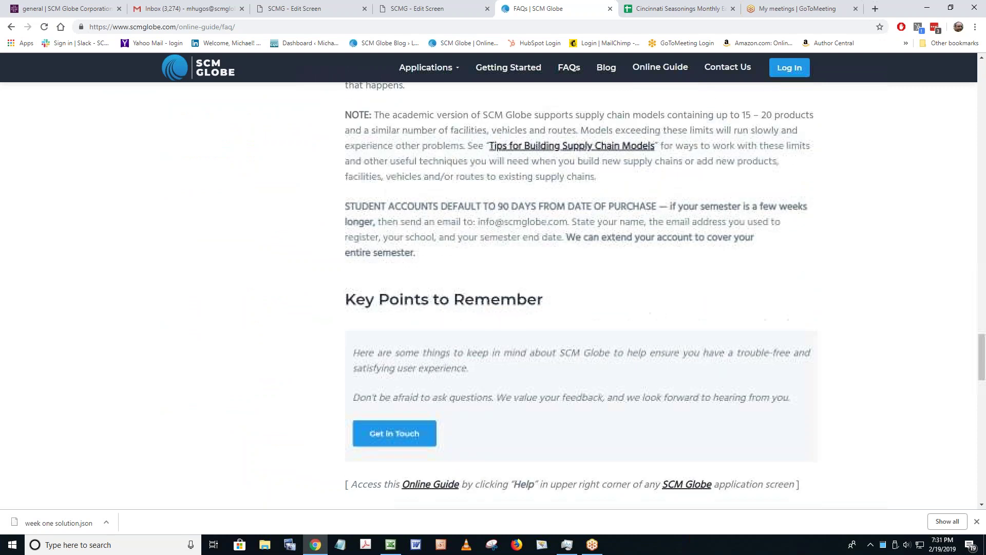